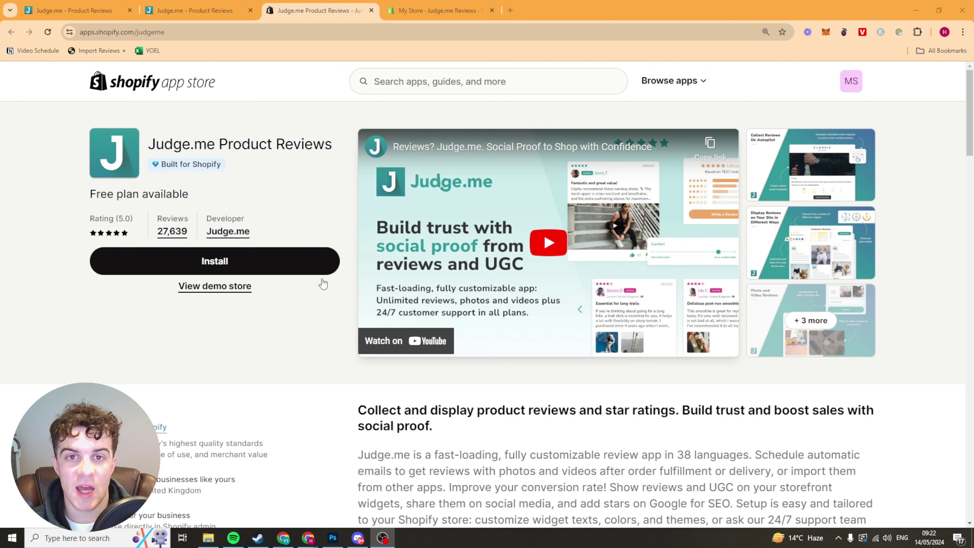
- Start the Judge.me onboarding setup in the store admin, with English as language and the current theme (Default) as install location
left_click(445, 11)
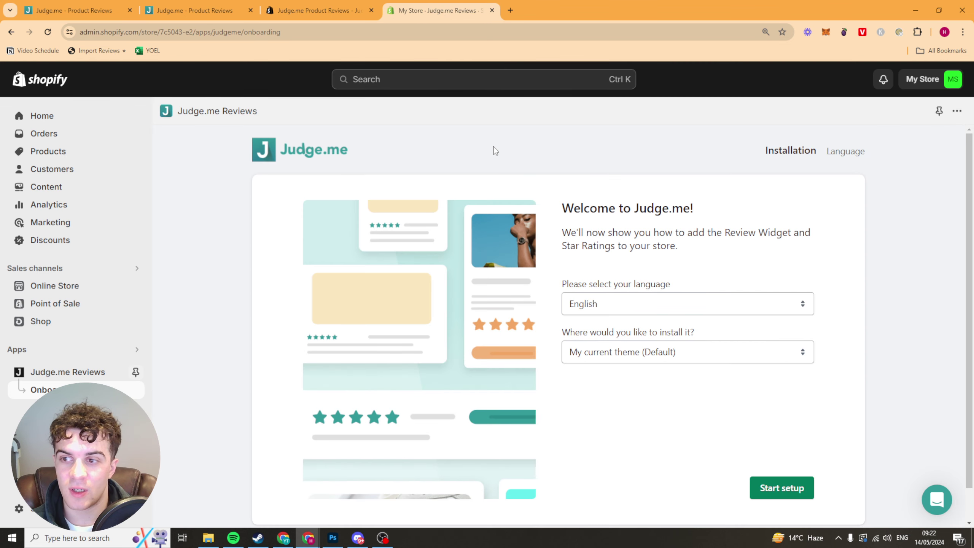
scroll(541, 270, "down", 1)
scroll(572, 286, "up", 1)
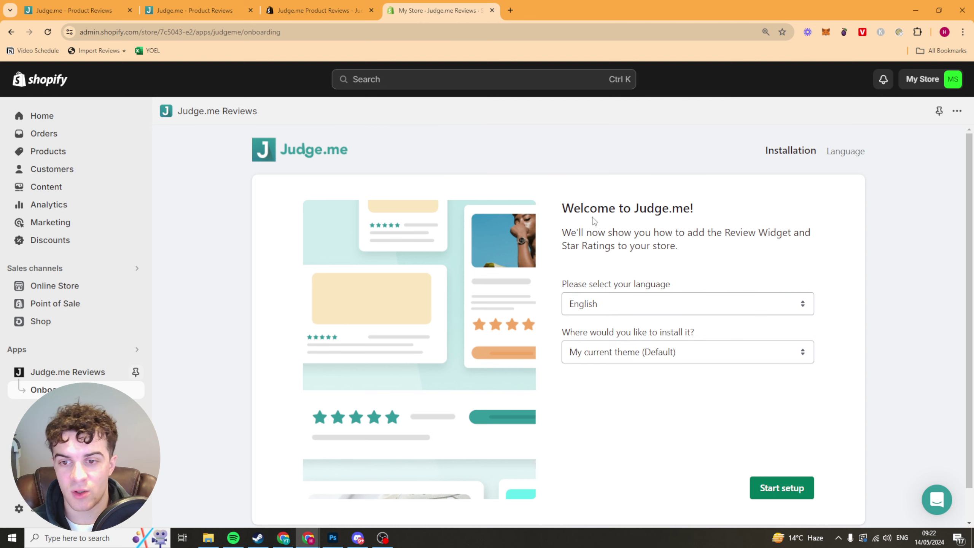
scroll(584, 224, "down", 1)
scroll(583, 234, "up", 1)
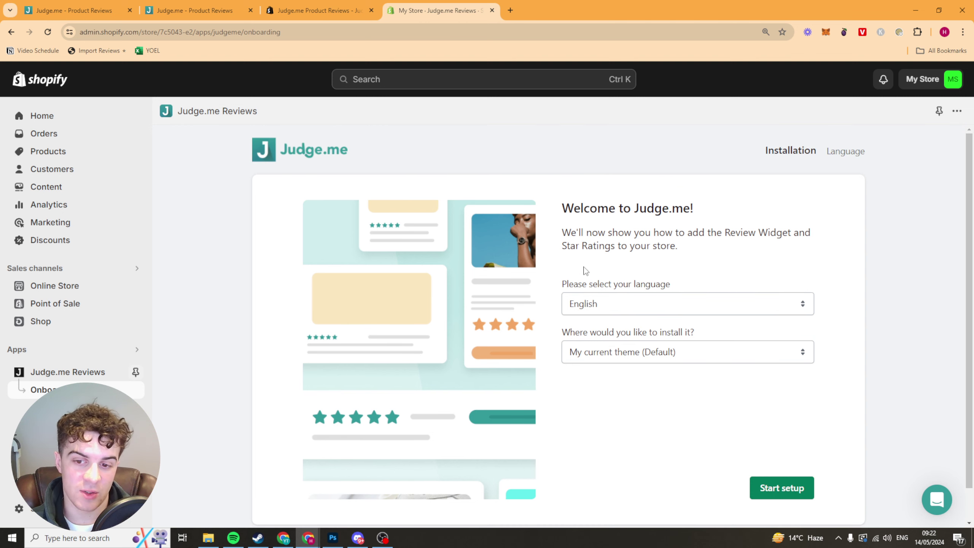
scroll(584, 270, "down", 1)
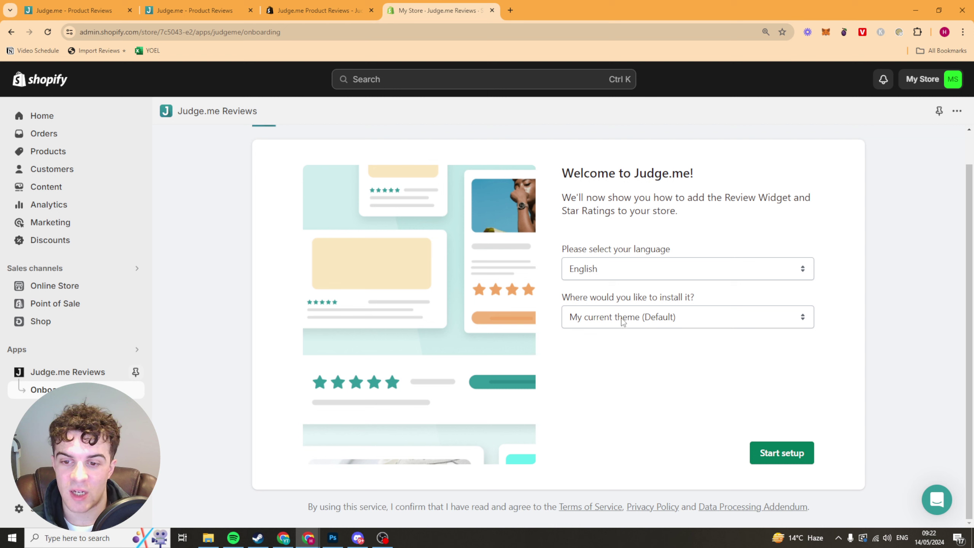
left_click(623, 322)
left_click(642, 385)
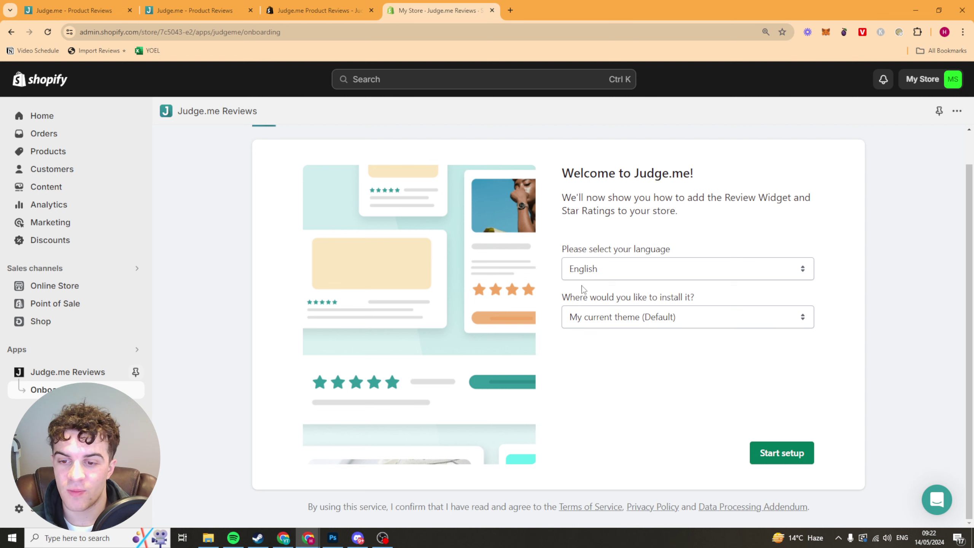
left_click(809, 449)
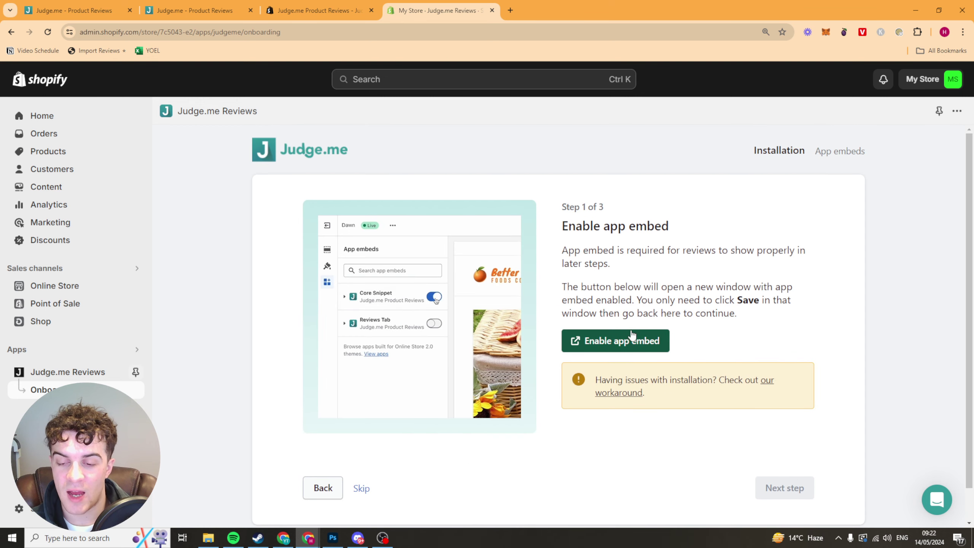
- Enable the Judge.me app embed in the theme editor and clear the search filter to list all app embeds
left_click(628, 342)
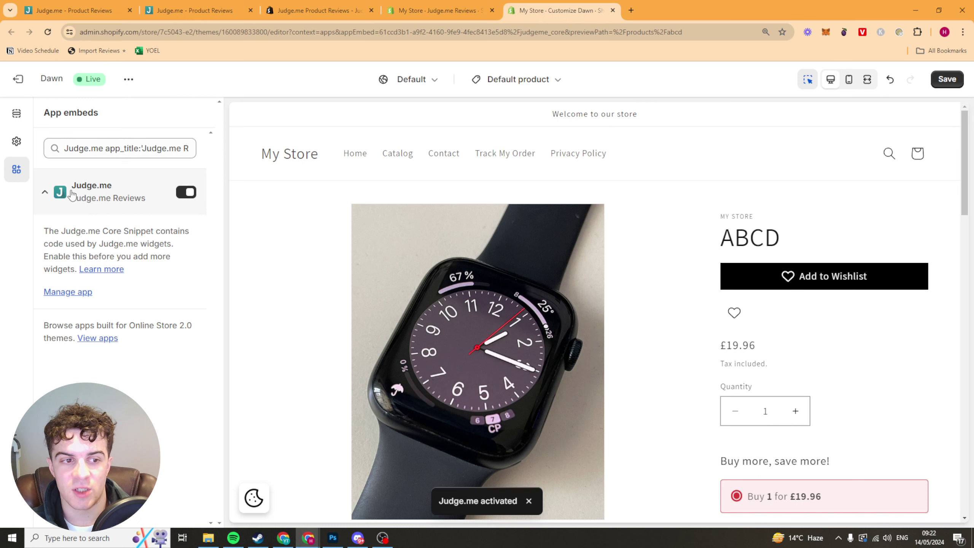
left_click(81, 148)
key("ctrl+a")
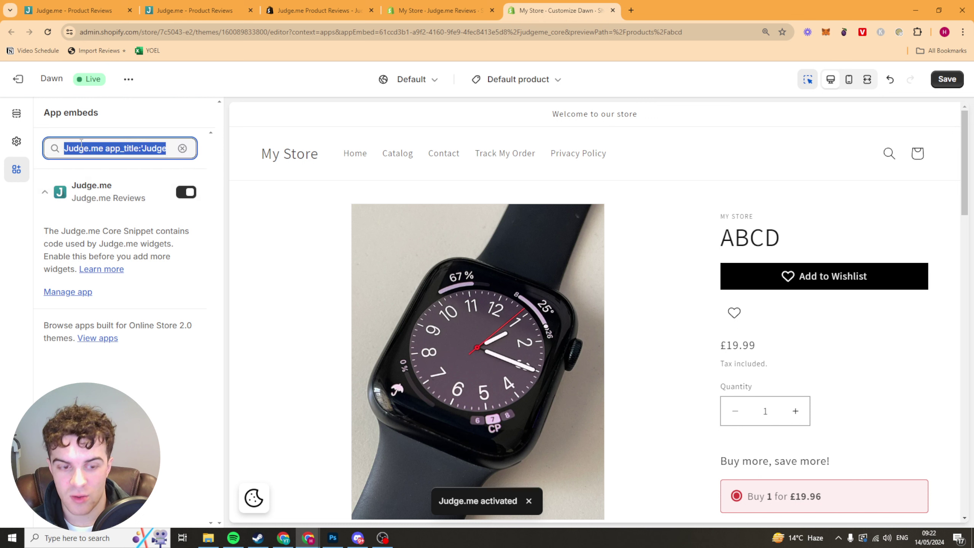
key("BackSpace")
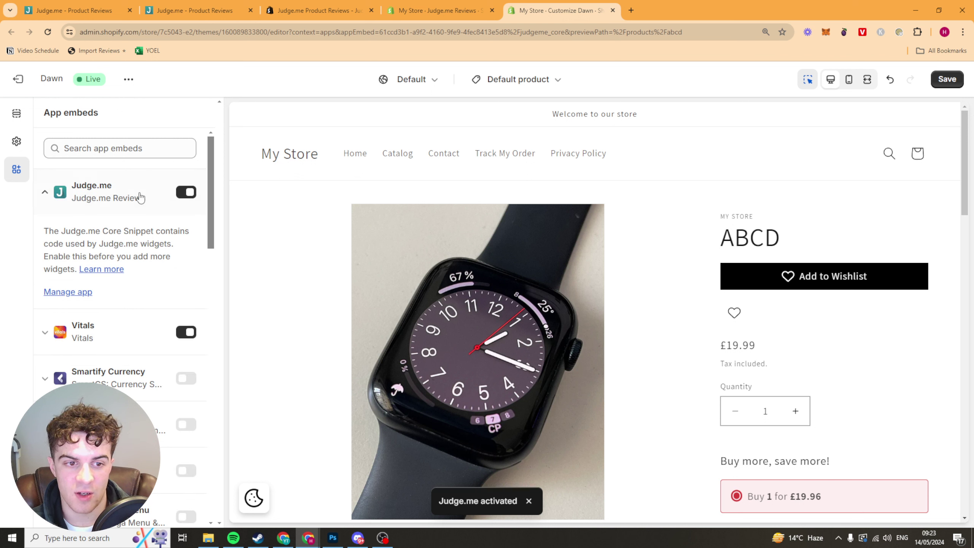
- Turn off the Vitals app embed and save the theme changes
scroll(118, 195, "down", 3)
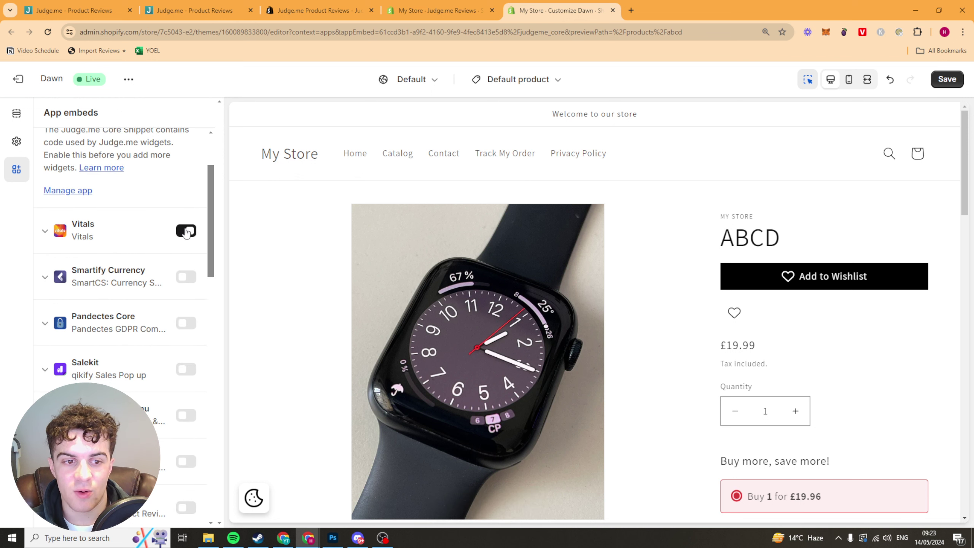
left_click(181, 230)
left_click_drag(215, 200, 215, 370)
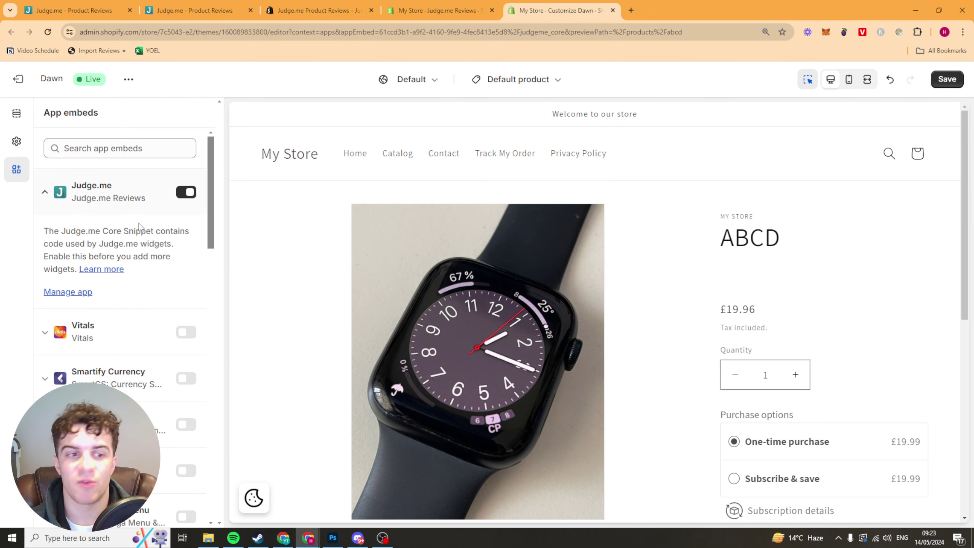
left_click(947, 79)
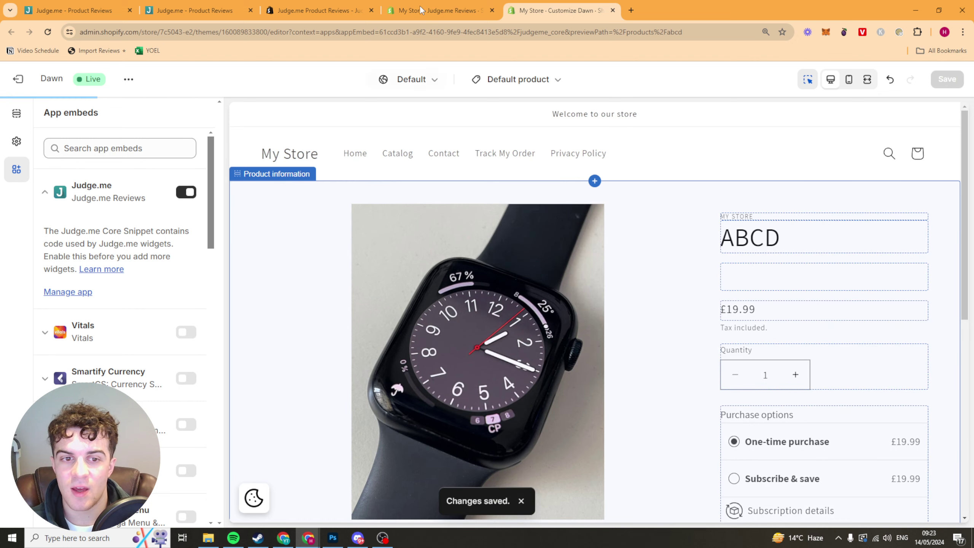
- Continue the Judge.me onboarding and add the Review Widget to the Default product template, dismissing the placement notice
left_click(433, 8)
scroll(763, 422, "down", 1)
left_click(778, 458)
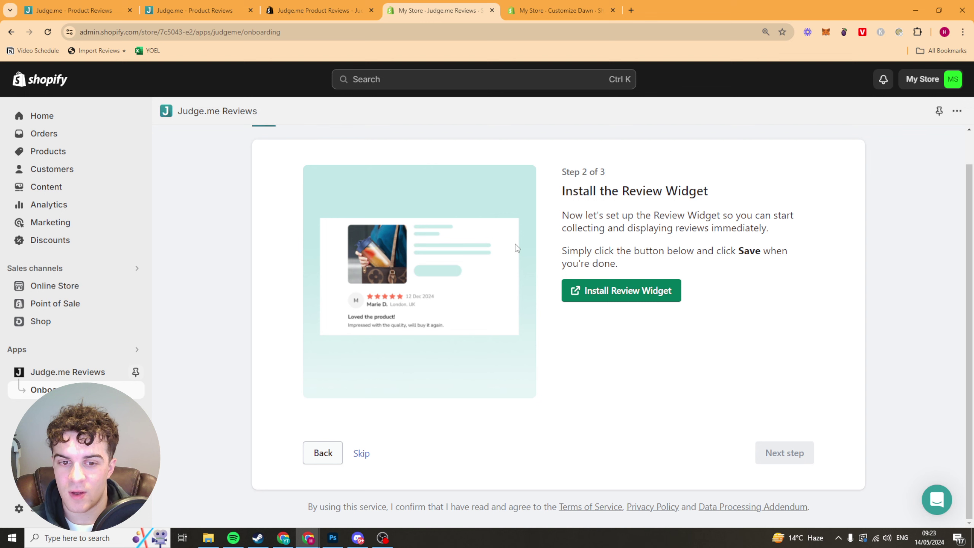
left_click(589, 300)
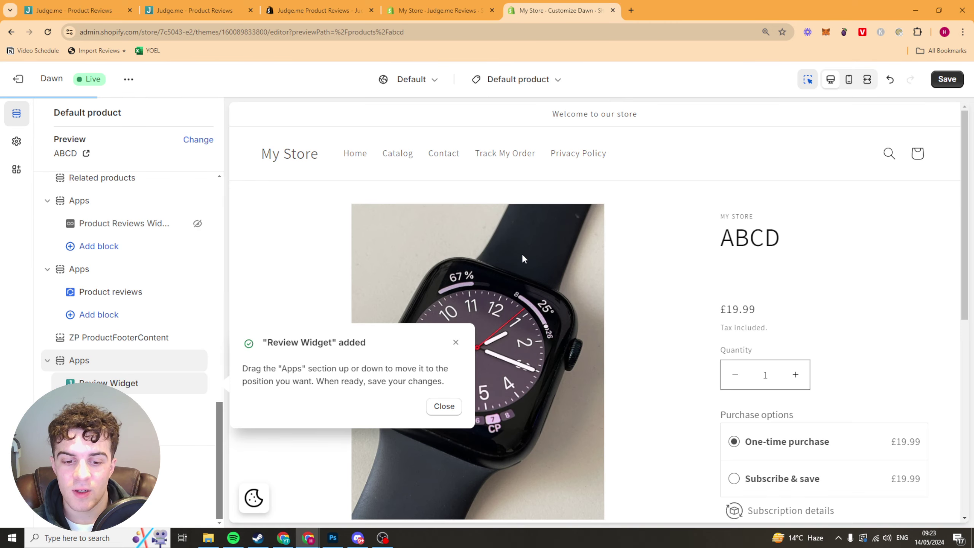
left_click(456, 344)
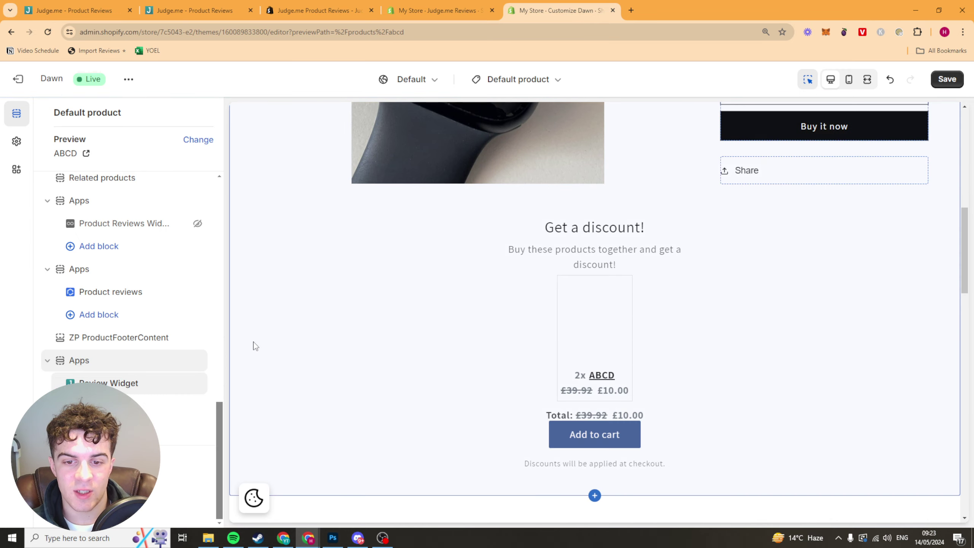
- Examine the Review Widget in the product page preview and the Judge.me app blocks offered for the Product information section
scroll(480, 365, "down", 6)
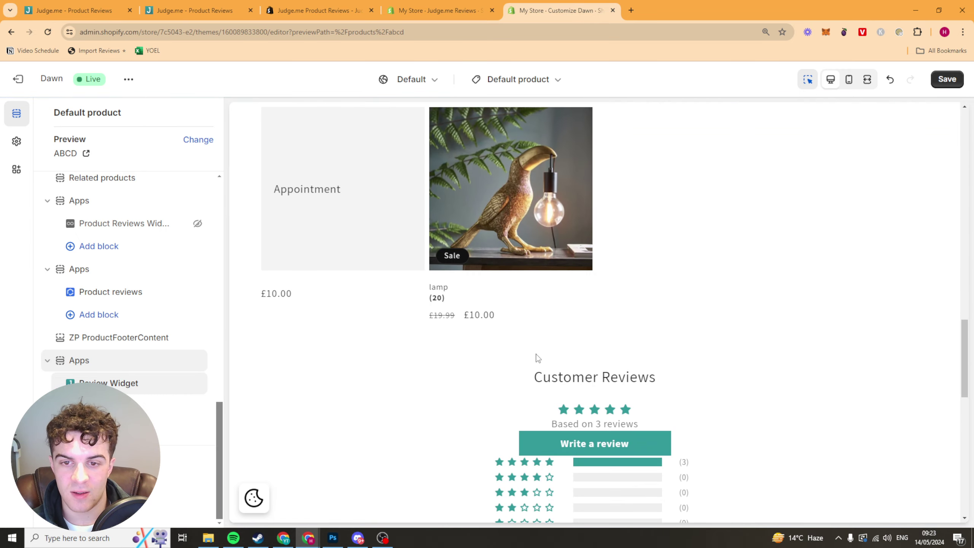
scroll(512, 357, "down", 5)
scroll(501, 355, "up", 10)
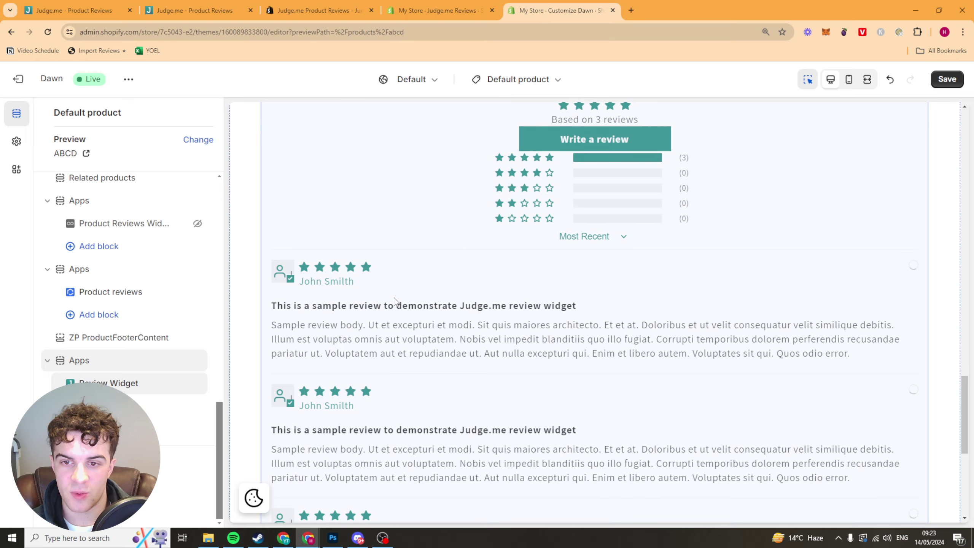
scroll(549, 433, "down", 9)
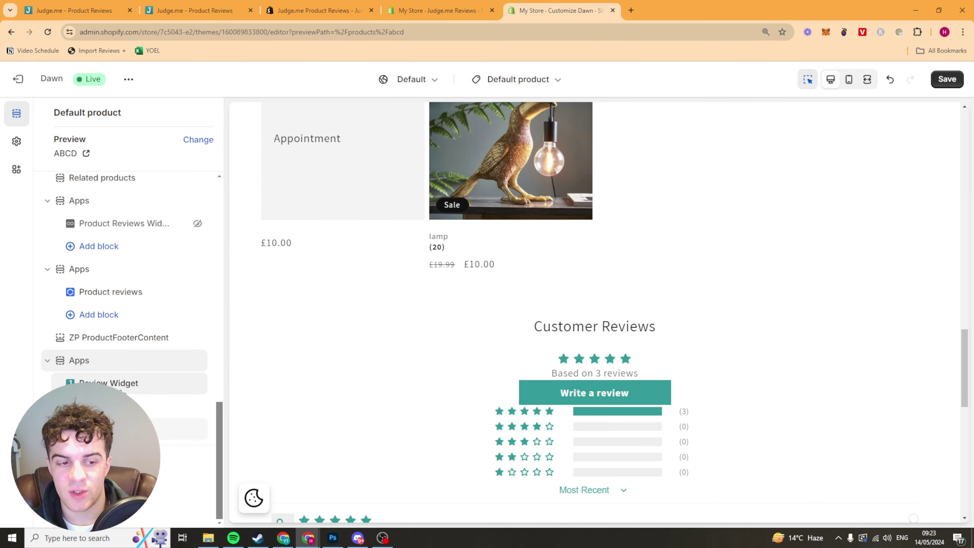
scroll(131, 337, "up", 15)
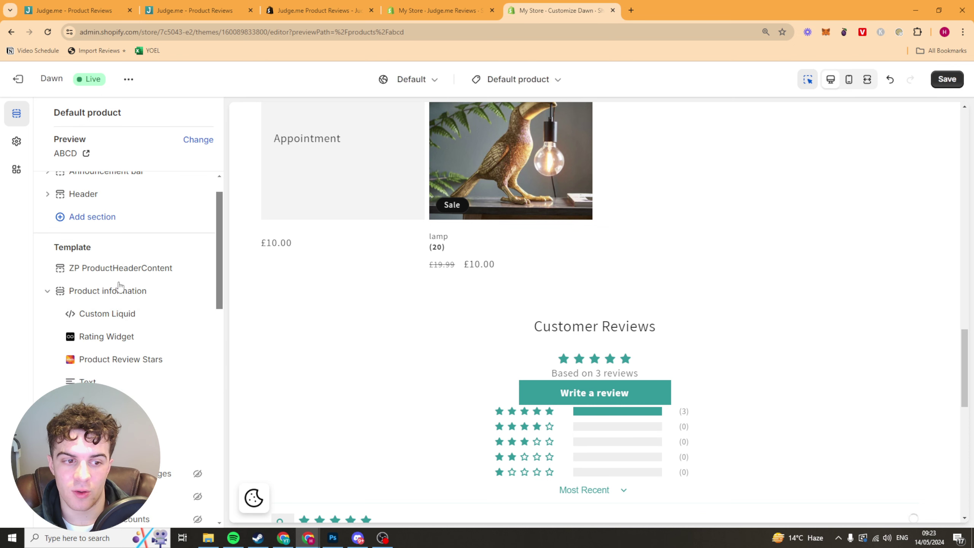
scroll(126, 330, "down", 12)
left_click(107, 272)
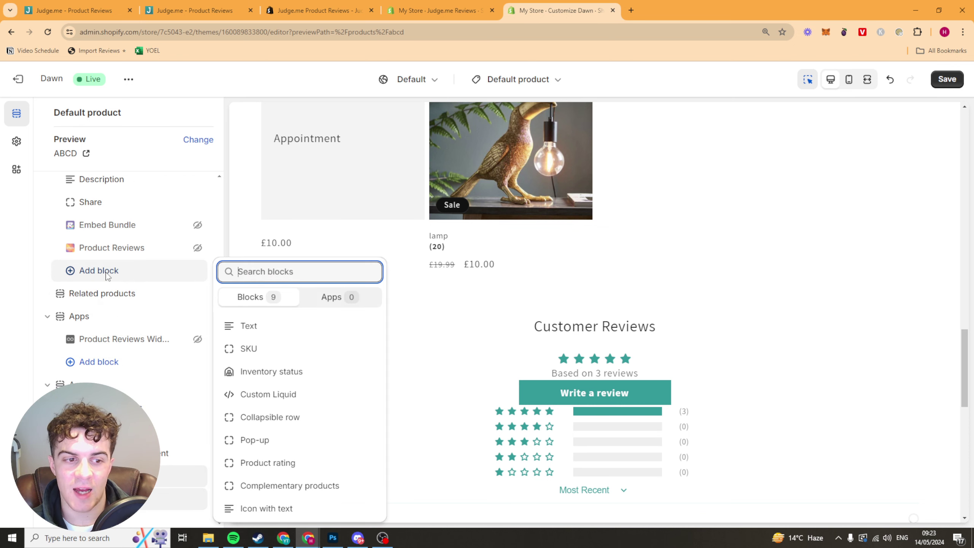
left_click(335, 298)
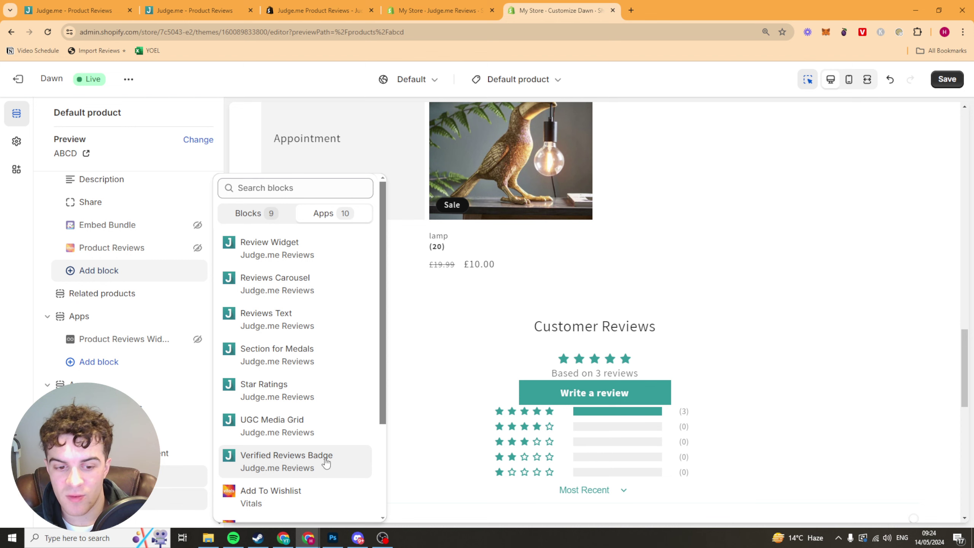
left_click(686, 255)
- Add the Judge.me Star Ratings block to the Product information section directly below the Title block and save the template
scroll(656, 303, "up", 5)
scroll(656, 303, "up", 10)
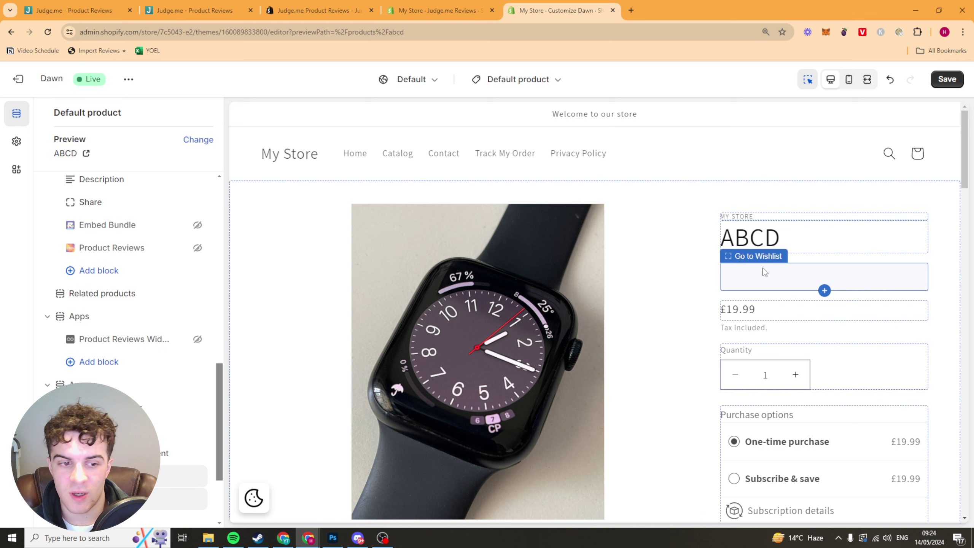
scroll(139, 340, "up", 8)
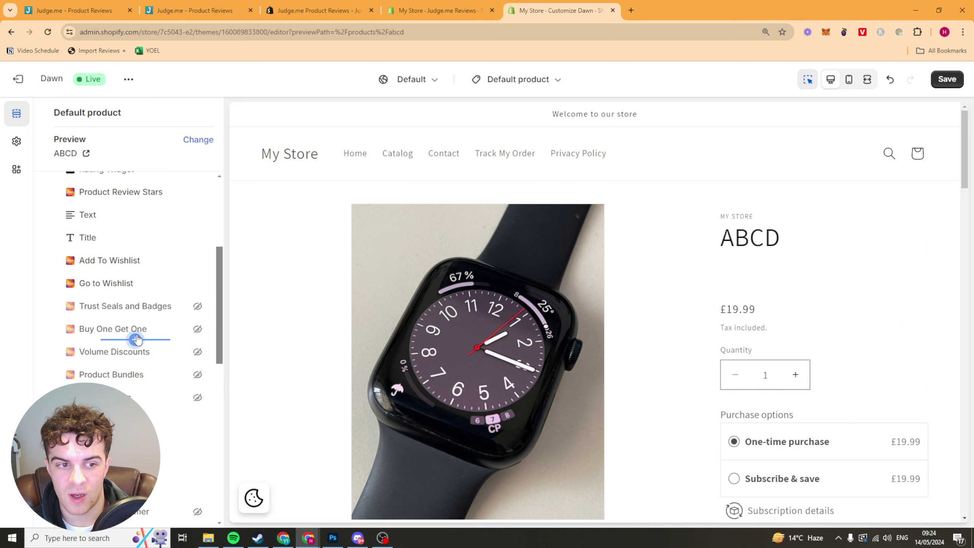
scroll(137, 339, "up", 5)
scroll(126, 370, "down", 7)
scroll(126, 345, "down", 3)
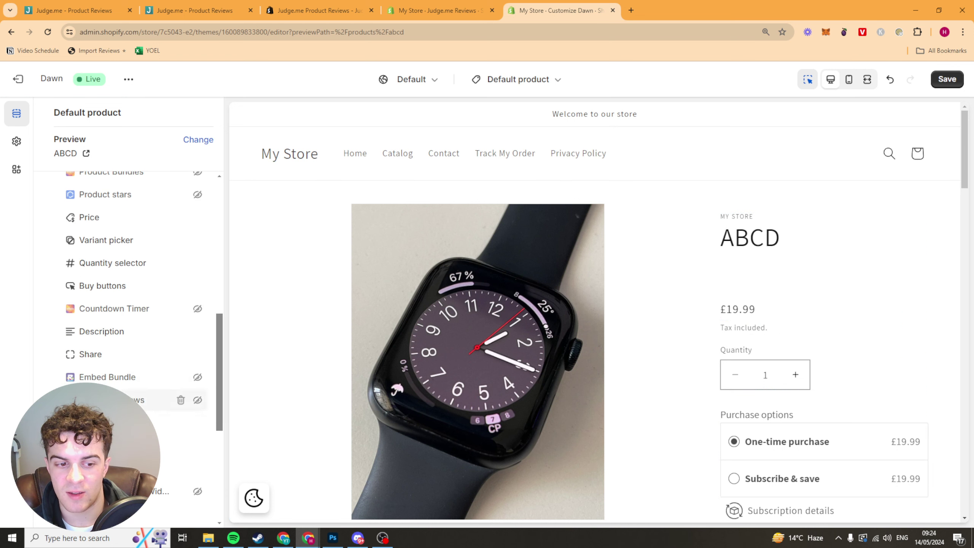
left_click(173, 422)
left_click(322, 300)
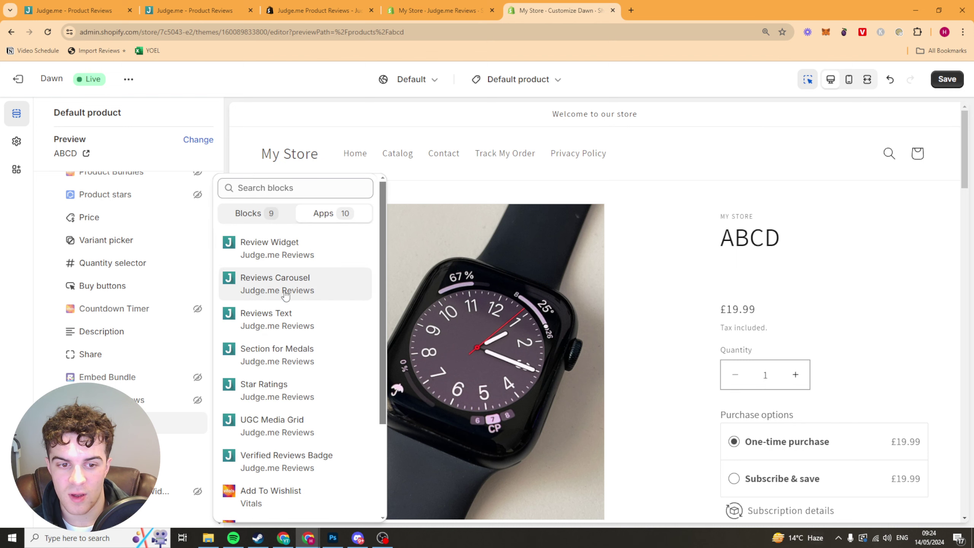
left_click(312, 403)
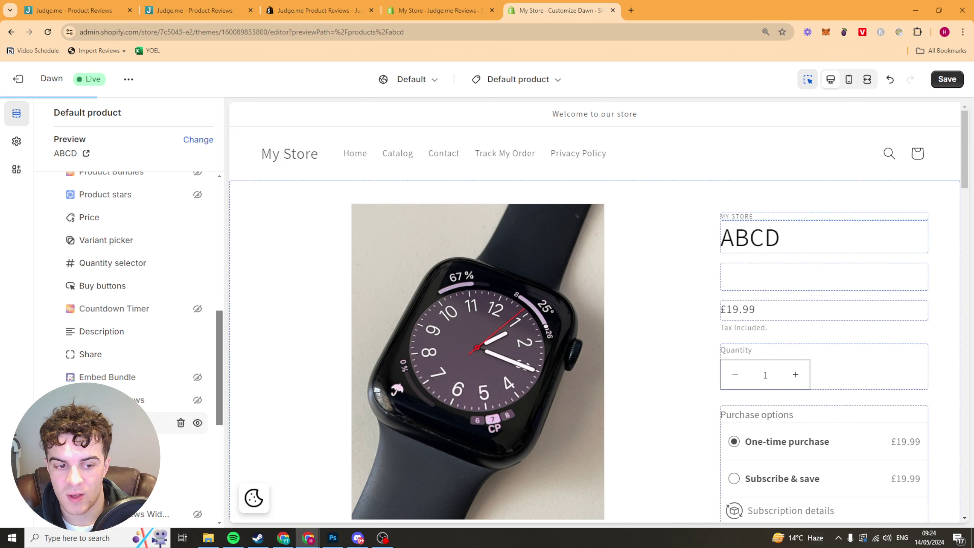
left_click_drag(115, 422, 148, 273)
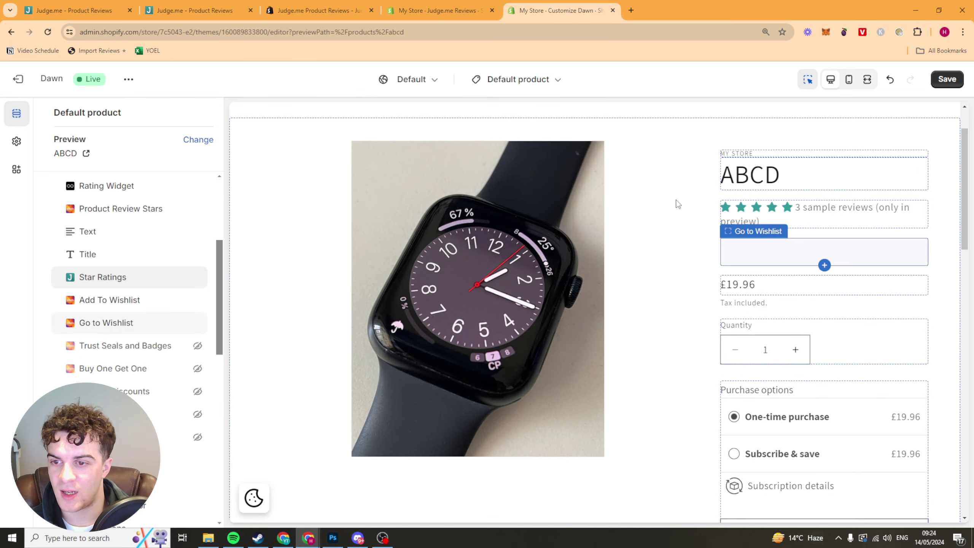
left_click(946, 79)
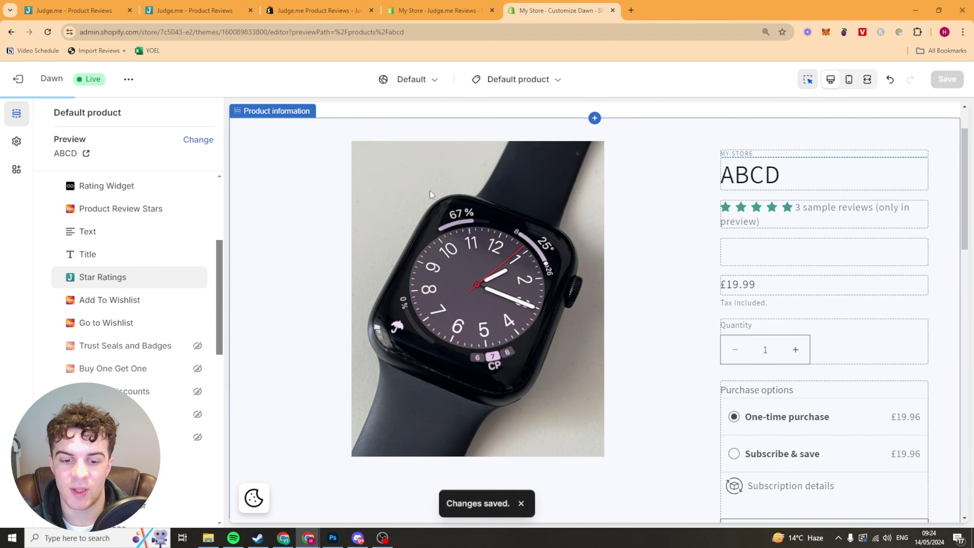
- Complete the remaining Judge.me onboarding by running the Star Ratings installation step and finishing the setup
left_click(436, 11)
left_click(791, 457)
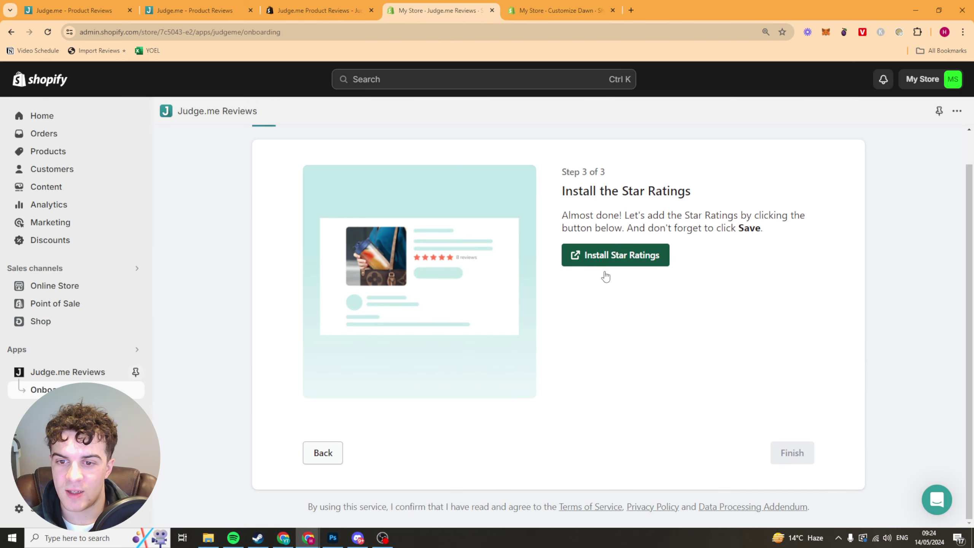
left_click(624, 257)
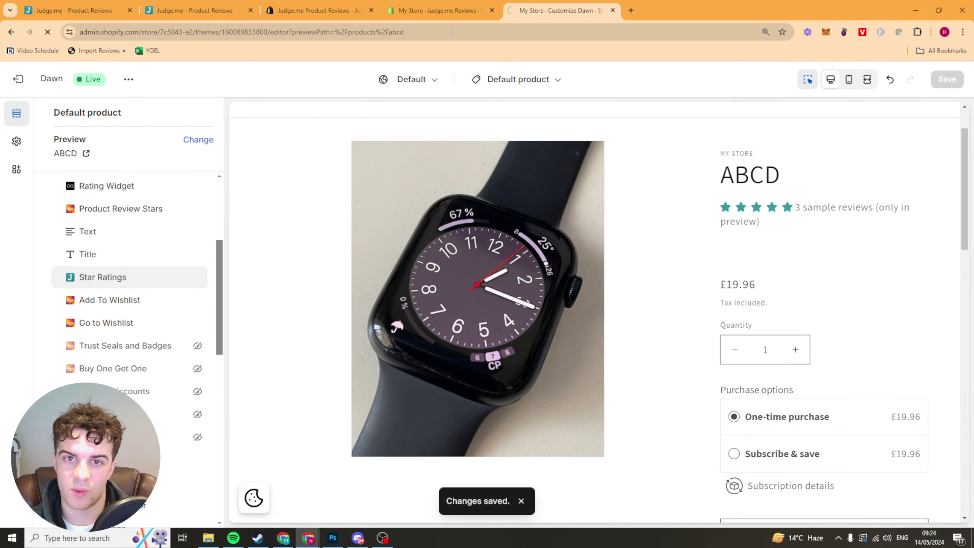
left_click(435, 10)
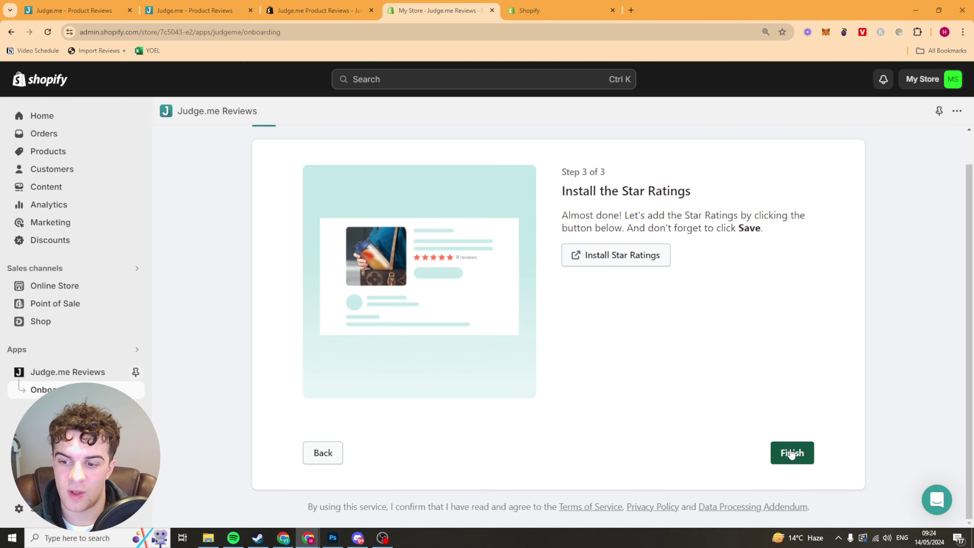
left_click(791, 453)
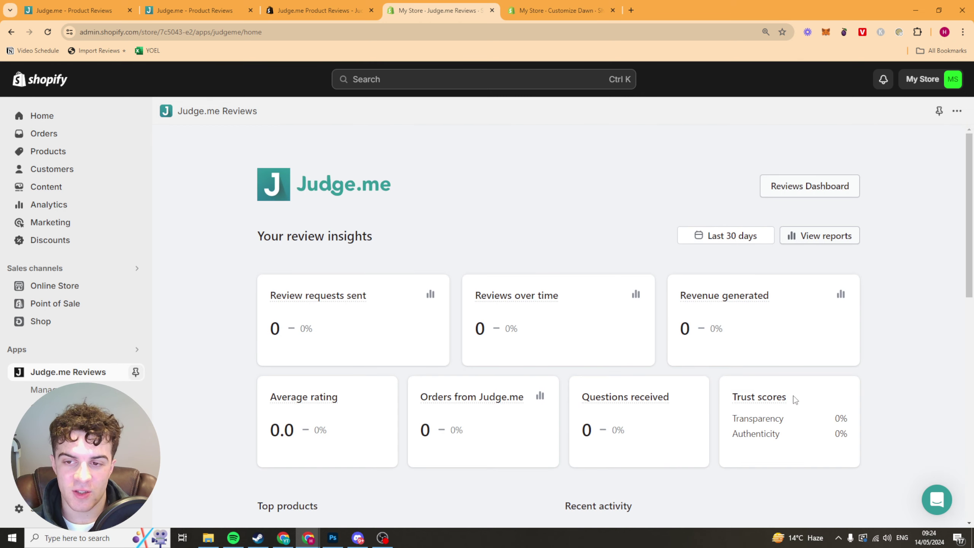
- Look through the Judge.me review insights page and open the Reviews Dashboard for managing reviews
scroll(286, 374, "down", 10)
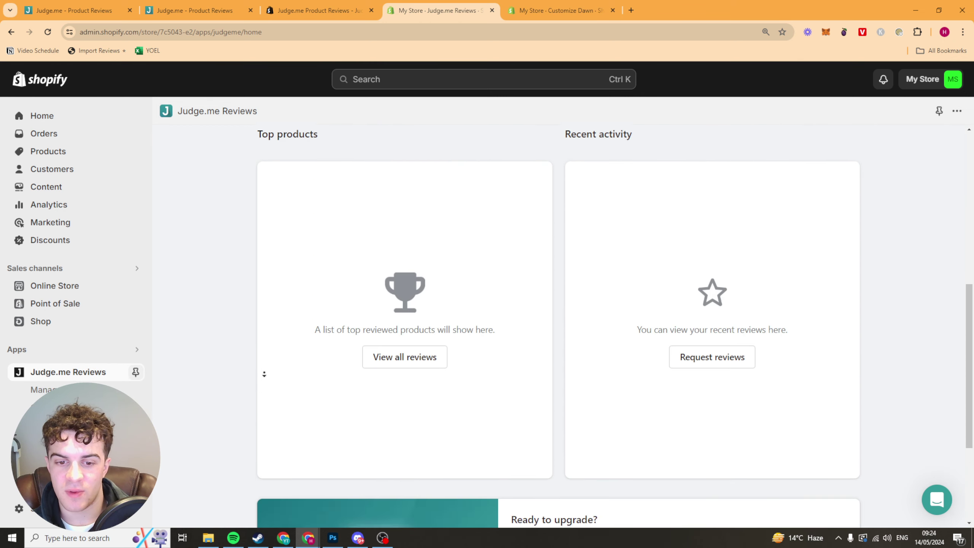
scroll(213, 317, "up", 10)
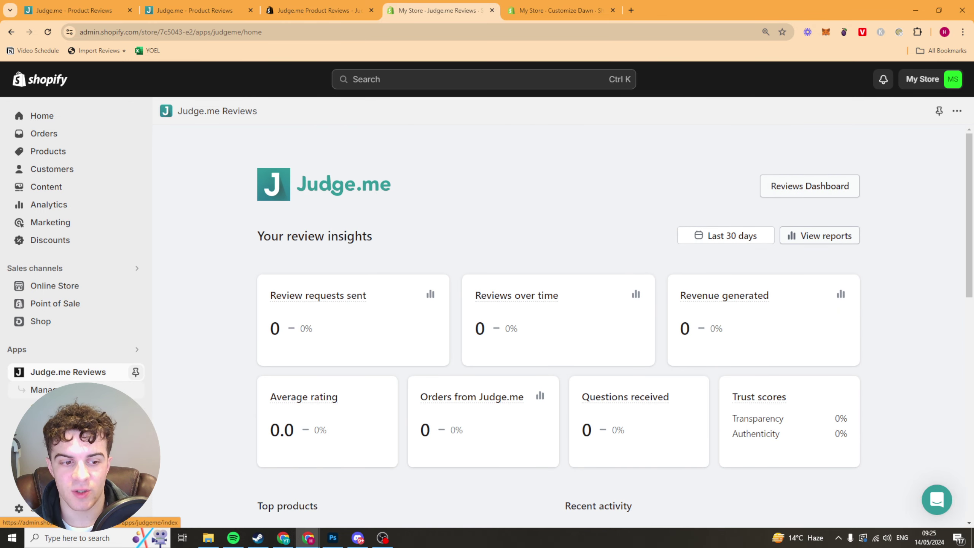
left_click(42, 390)
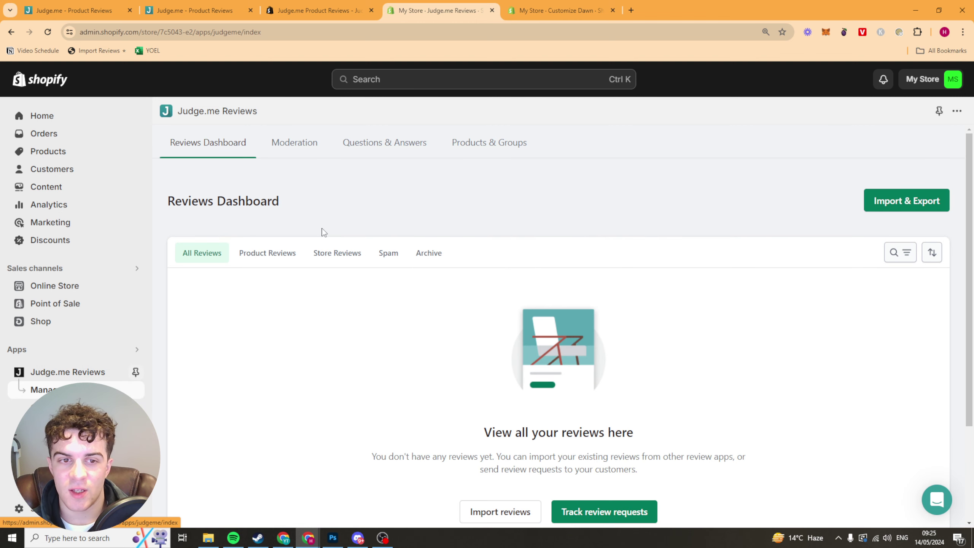
scroll(352, 293, "down", 3)
scroll(341, 344, "up", 3)
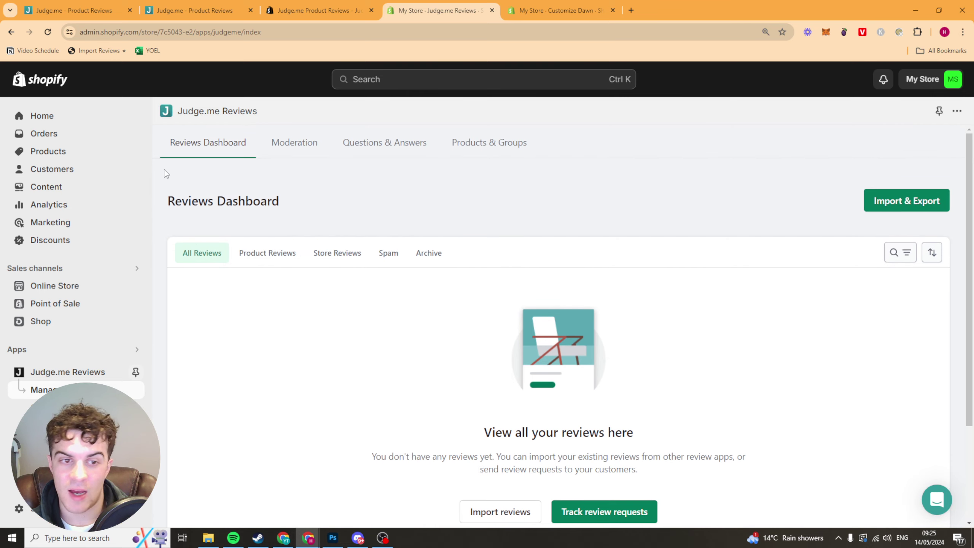
scroll(452, 361, "down", 2)
scroll(443, 368, "up", 2)
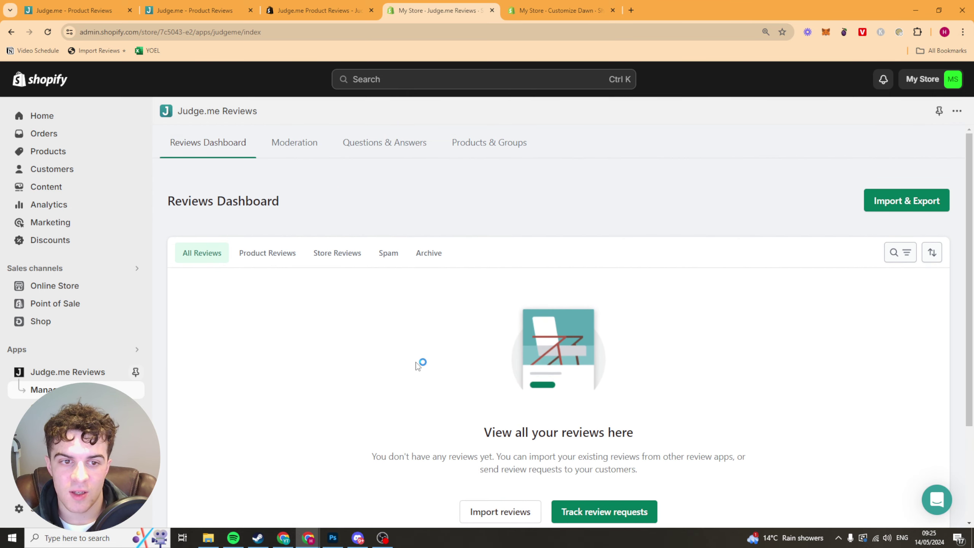
scroll(419, 363, "down", 1)
scroll(268, 250, "down", 2)
scroll(208, 181, "up", 2)
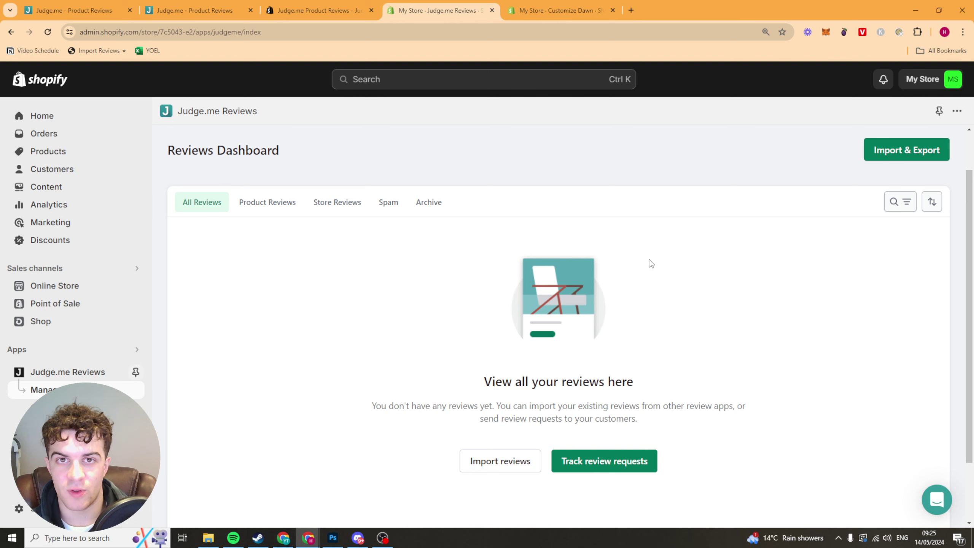
- Look through the Product Reviews, Store Reviews, Spam and Archive lists on the Reviews Dashboard and return to viewing all reviews
left_click(276, 210)
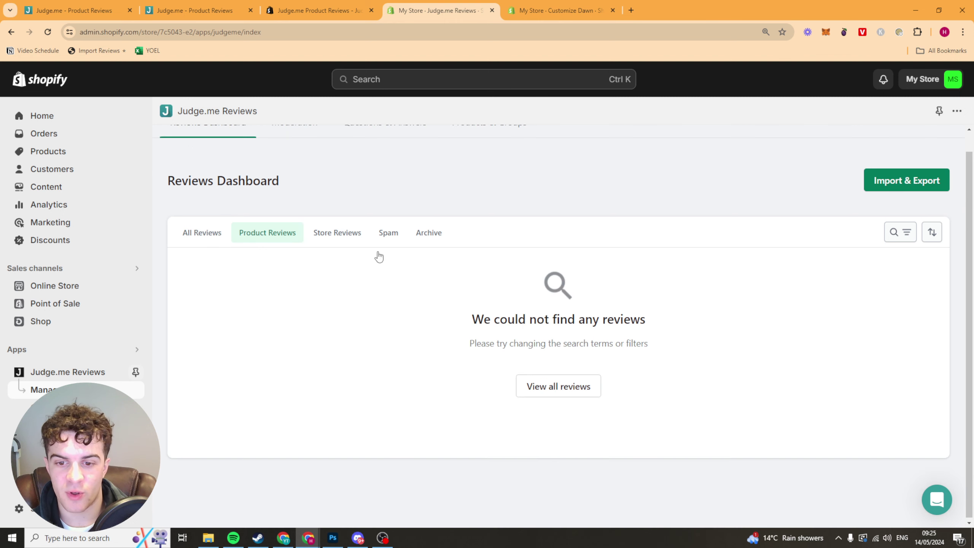
left_click(310, 234)
left_click(390, 237)
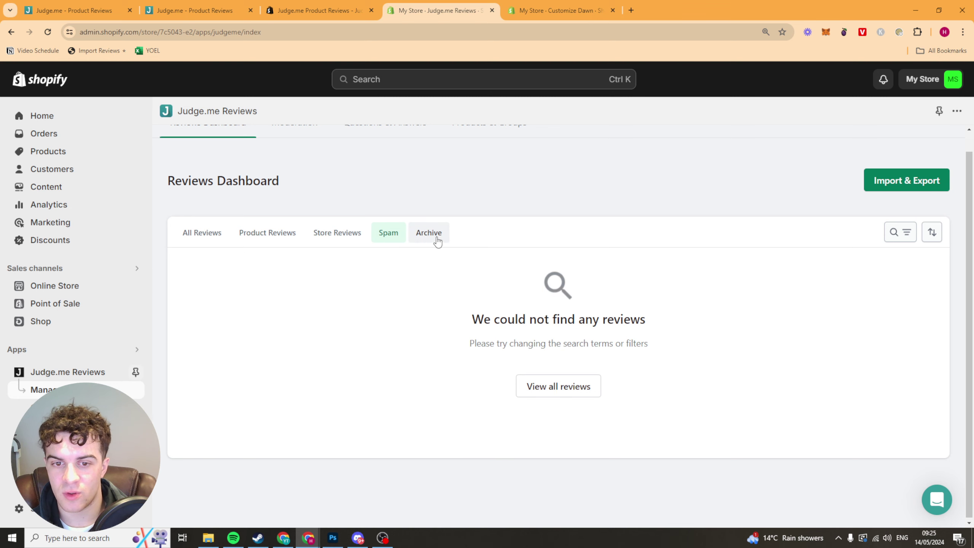
left_click(441, 237)
left_click(187, 232)
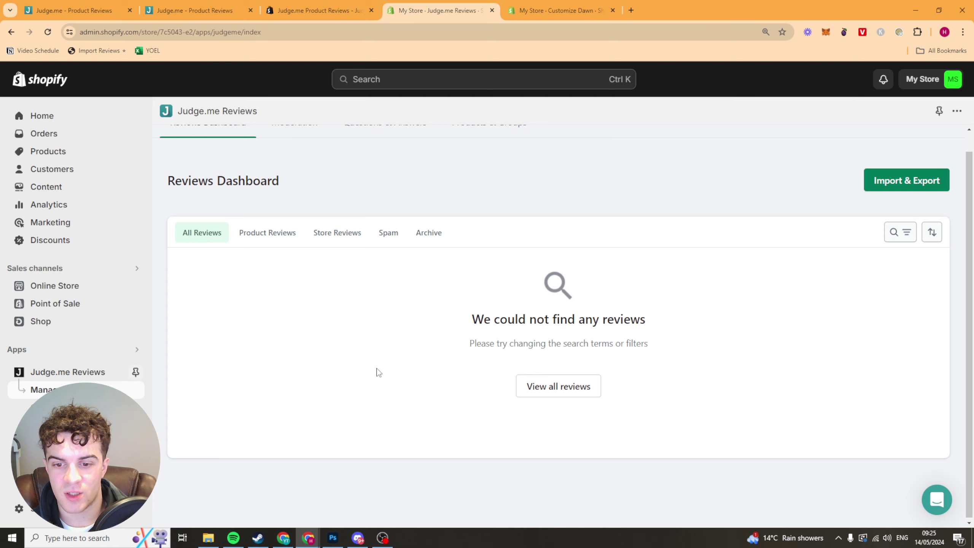
left_click(566, 406)
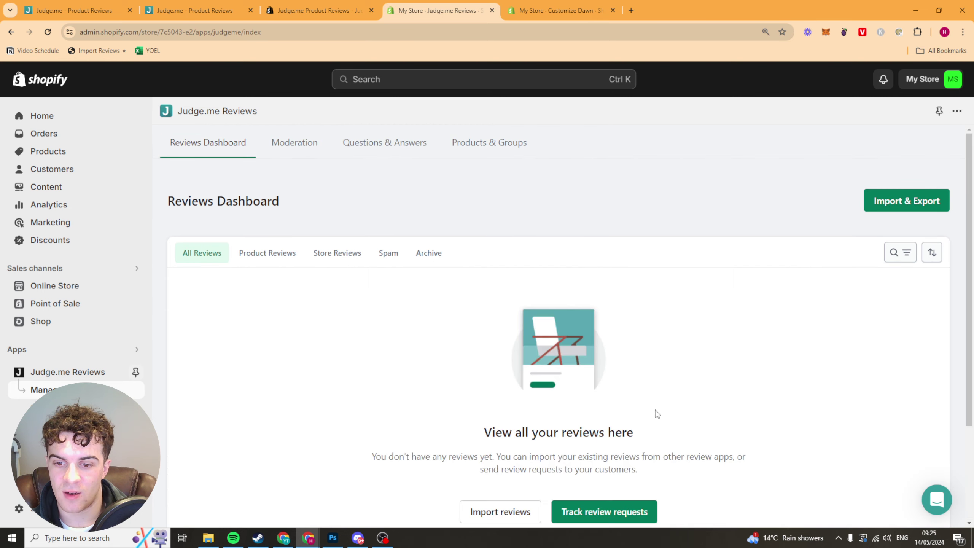
- Open the Import & Export reviews page and examine its CSV source apps, the AliExpress import and the export options
scroll(600, 403, "down", 3)
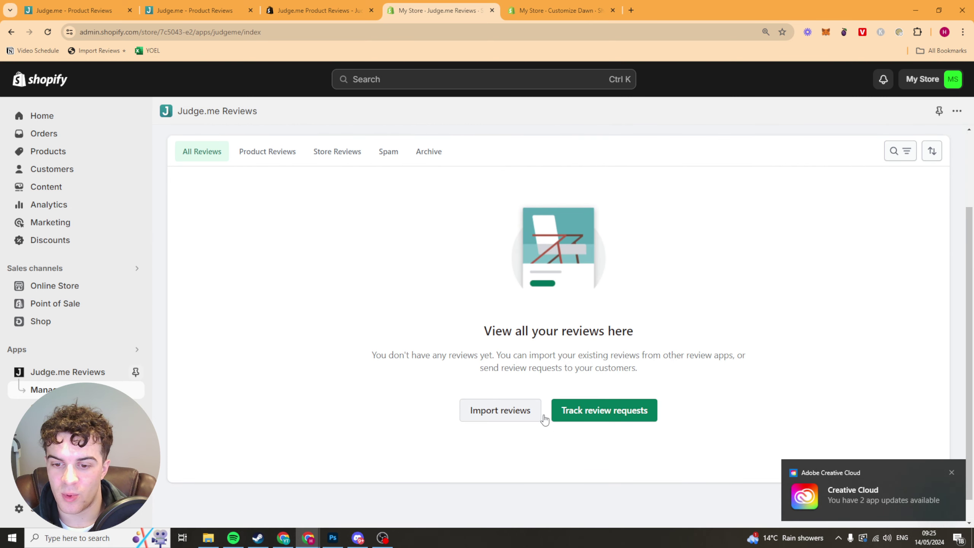
left_click(528, 401)
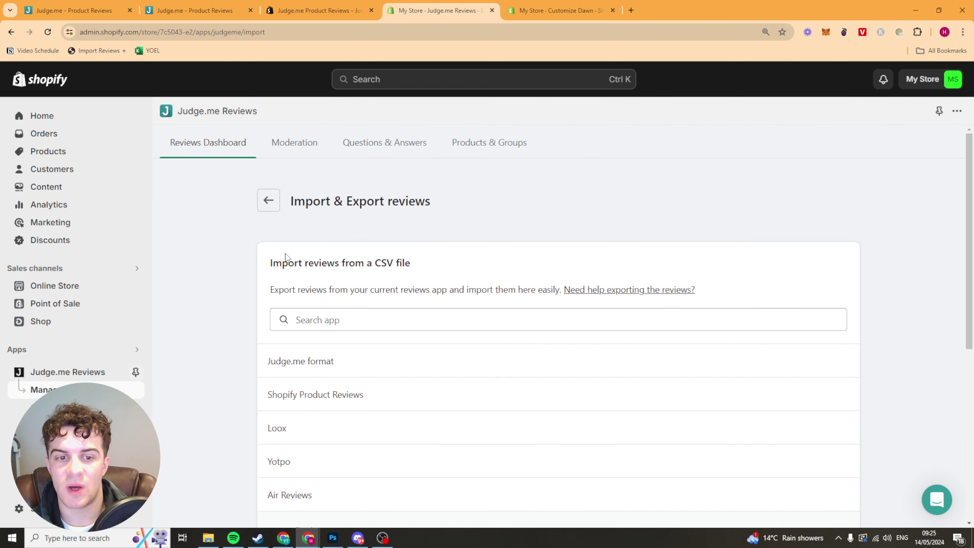
scroll(309, 266, "down", 2)
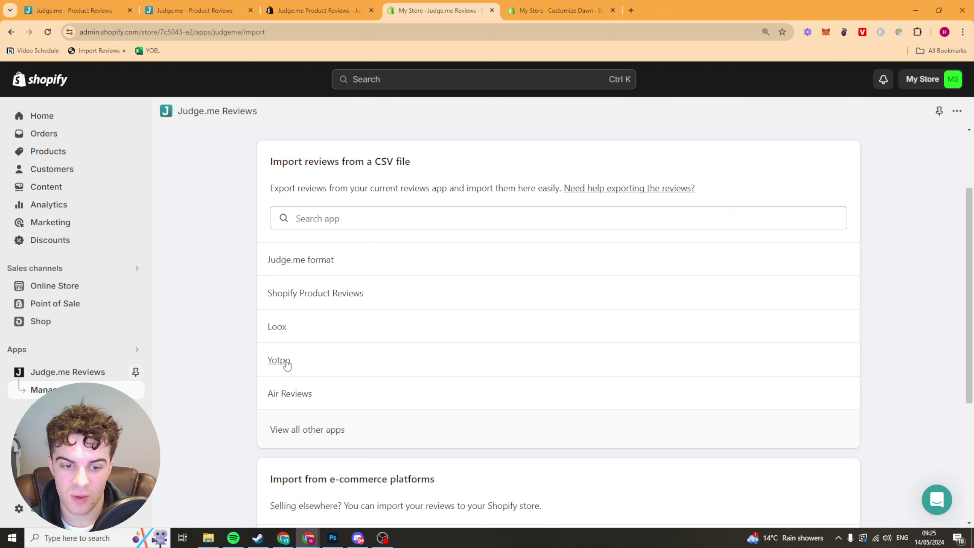
scroll(315, 437, "down", 1)
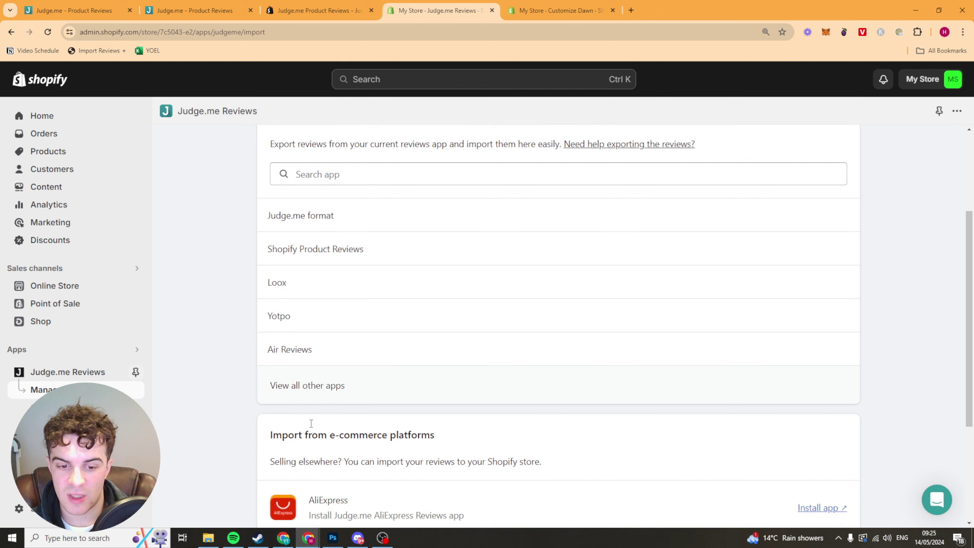
scroll(513, 365, "down", 3)
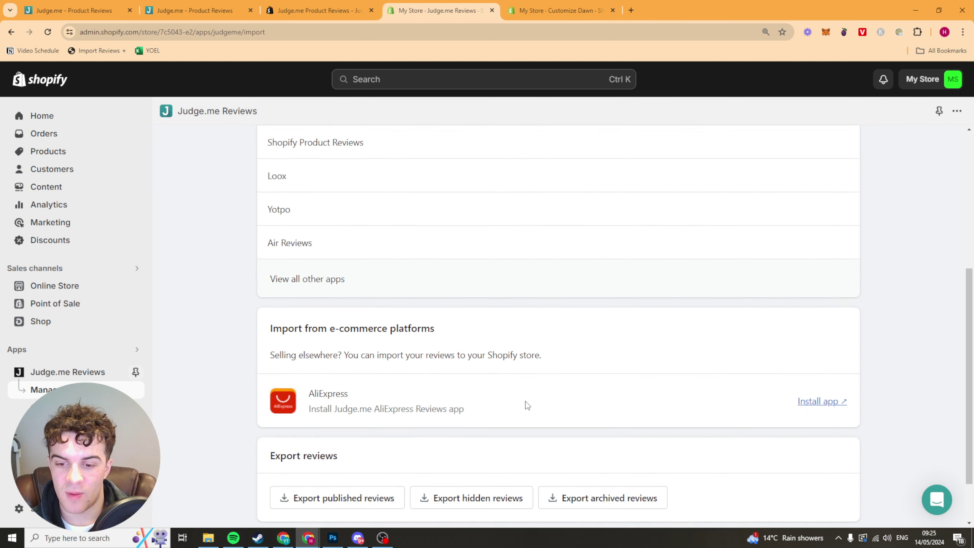
left_click_drag(311, 329, 466, 350)
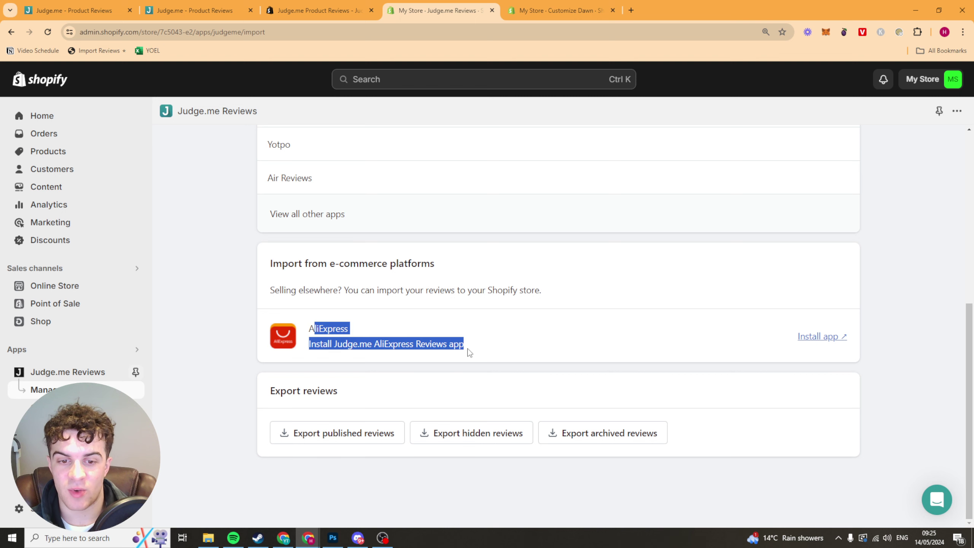
left_click(466, 350)
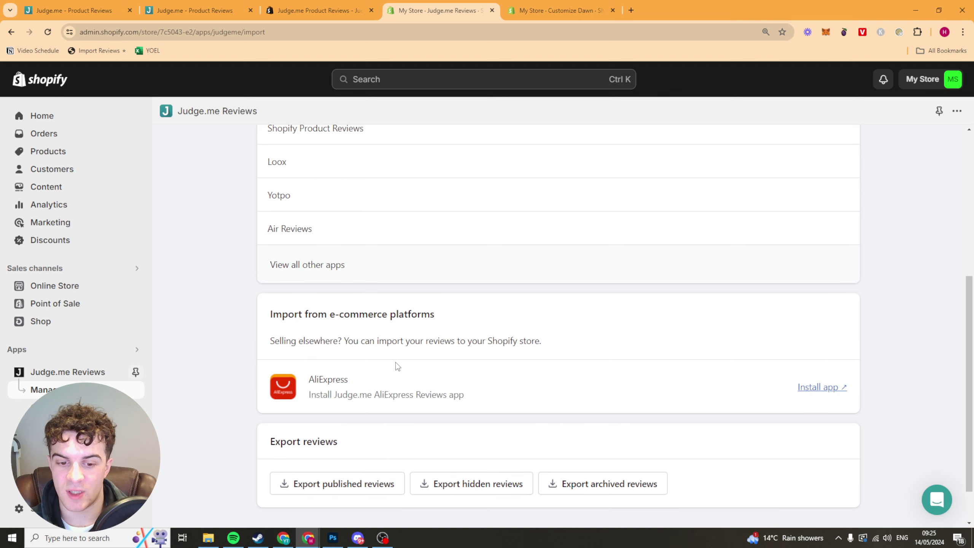
scroll(397, 366, "up", 5)
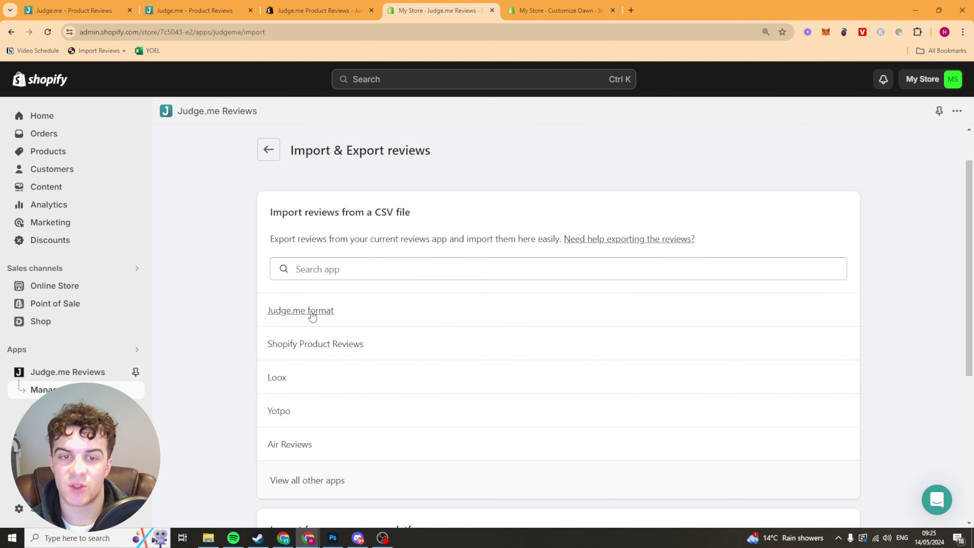
left_click(312, 316)
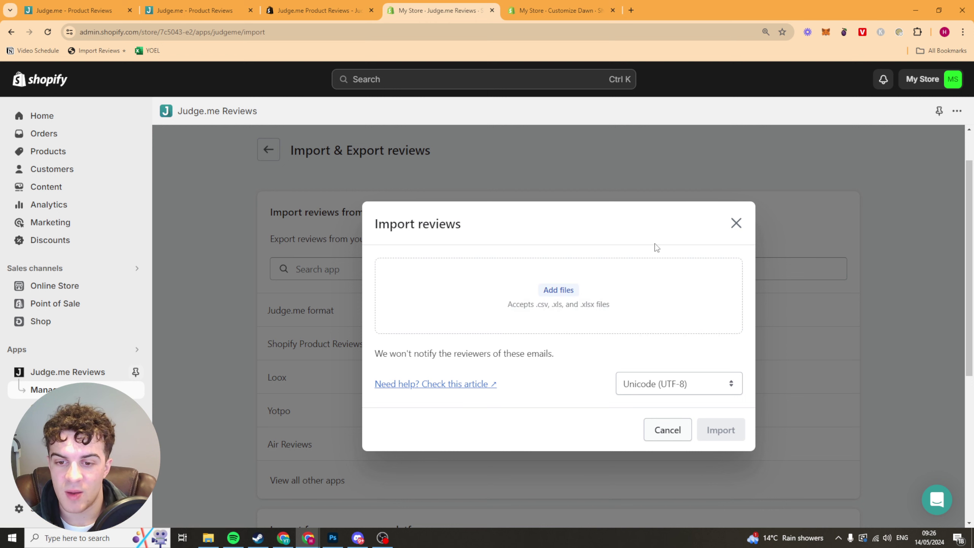
left_click(735, 222)
scroll(425, 330, "down", 5)
scroll(441, 348, "up", 4)
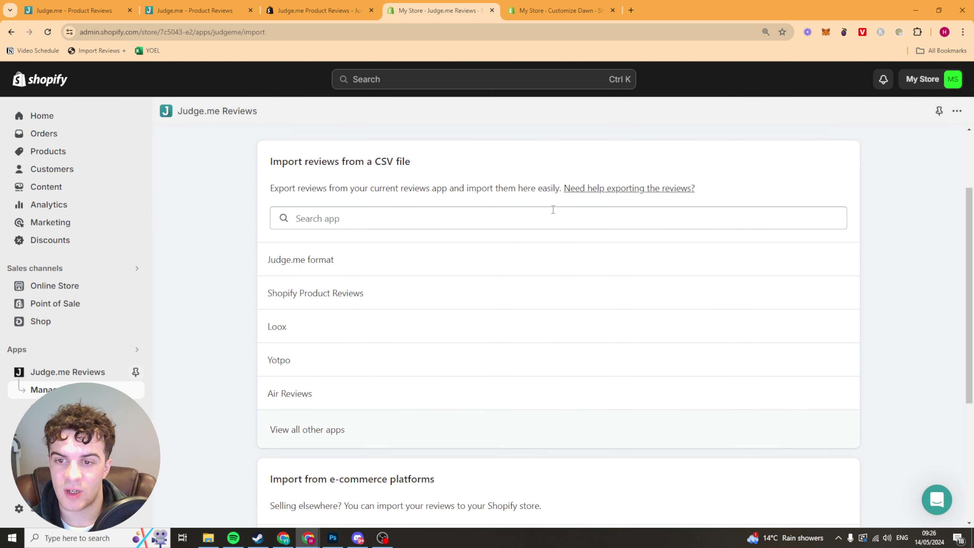
- Start a Judge.me format review import and open its help article on creating the import file in a new tab
left_click(310, 266)
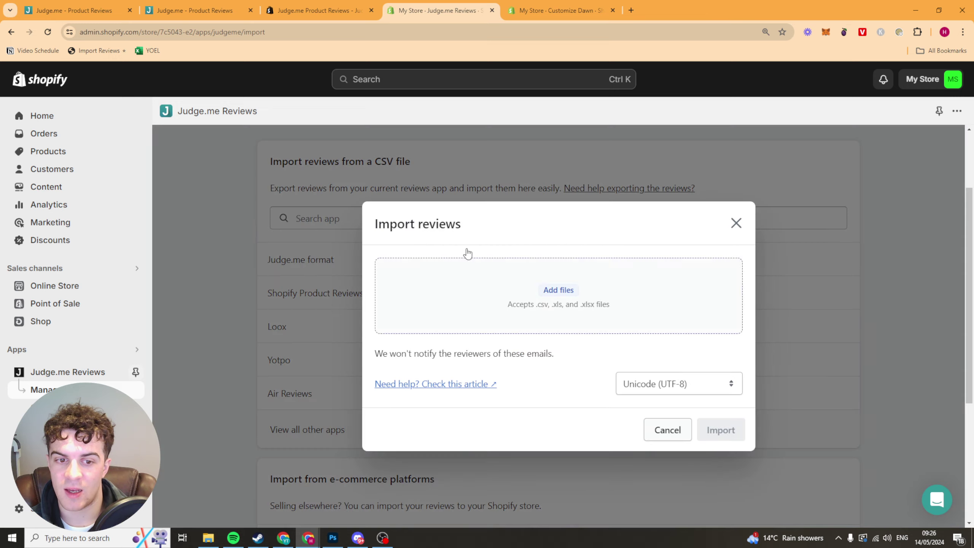
right_click(466, 384)
left_click(498, 248)
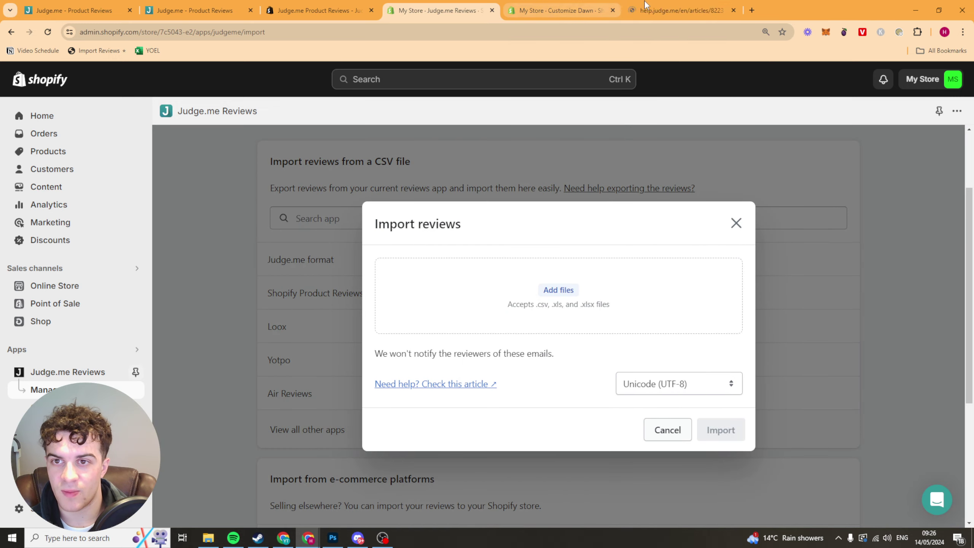
left_click(578, 6)
scroll(384, 230, "down", 3)
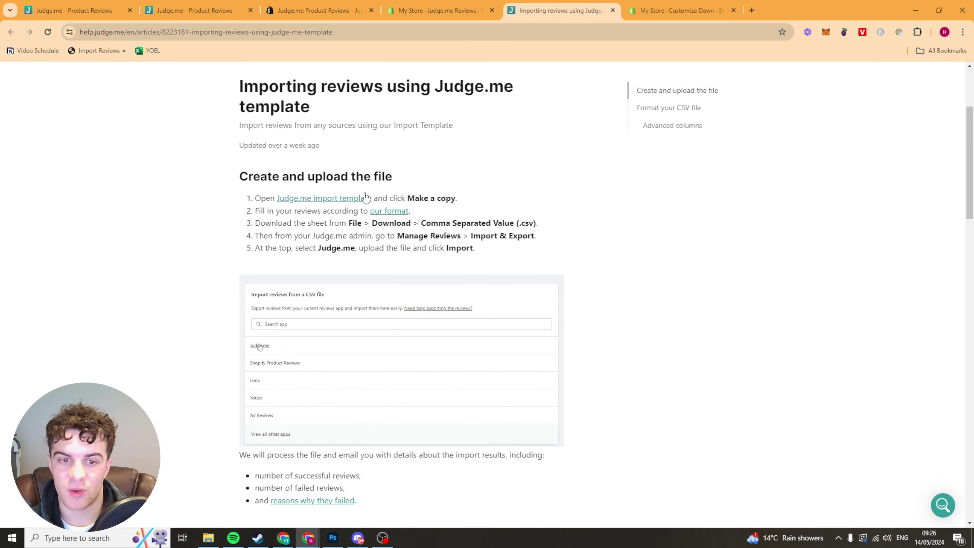
- Open the Judge.me import template linked in the article in a new tab and make a copy of it
right_click(324, 198)
left_click(347, 204)
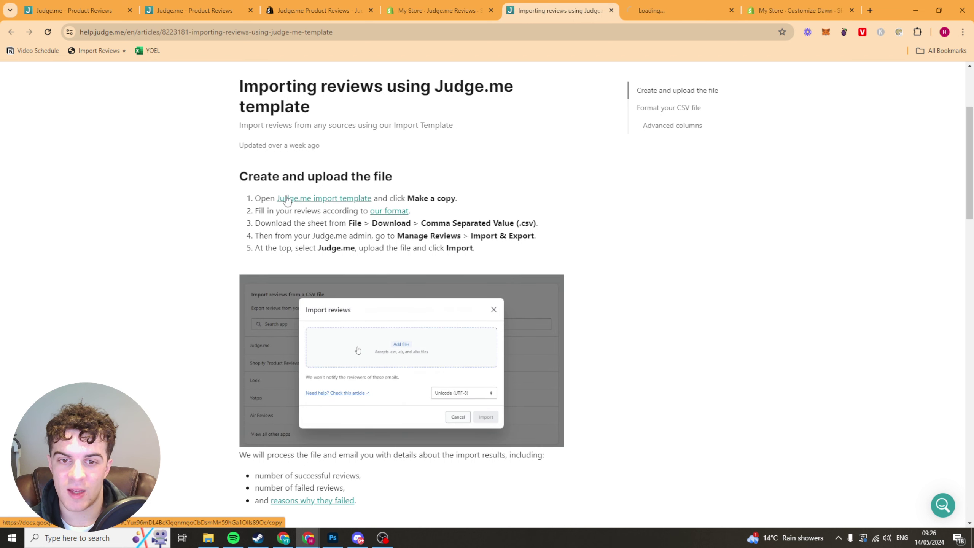
left_click(669, 14)
left_click(353, 218)
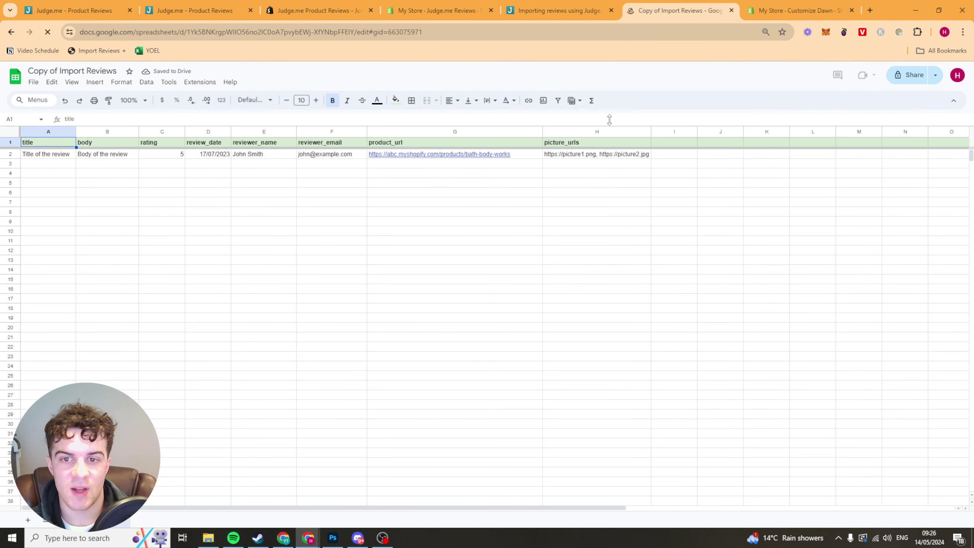
- Examine the sample review in row 2 column by column, from title, body and rating through product_url and picture_urls
left_click(52, 157)
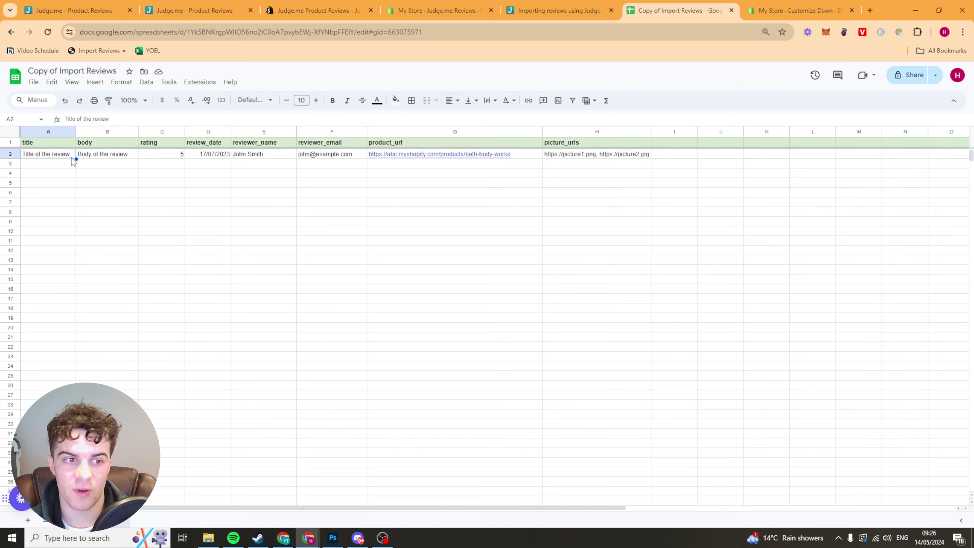
left_click(89, 154)
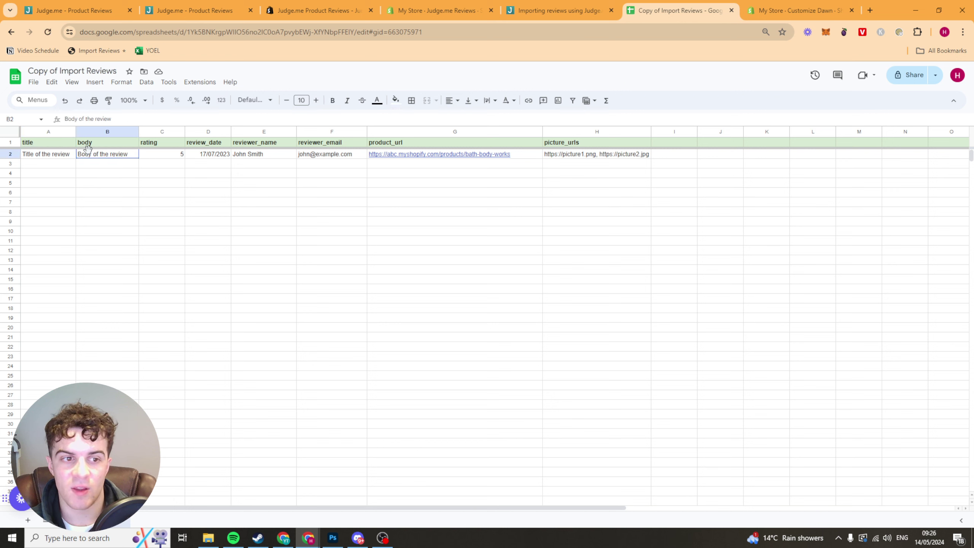
left_click(155, 157)
left_click(209, 157)
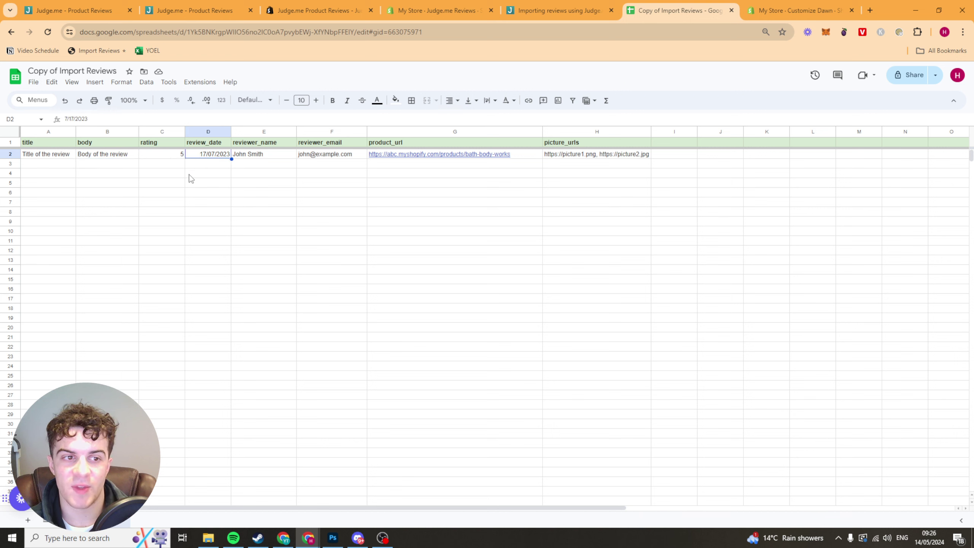
left_click(248, 157)
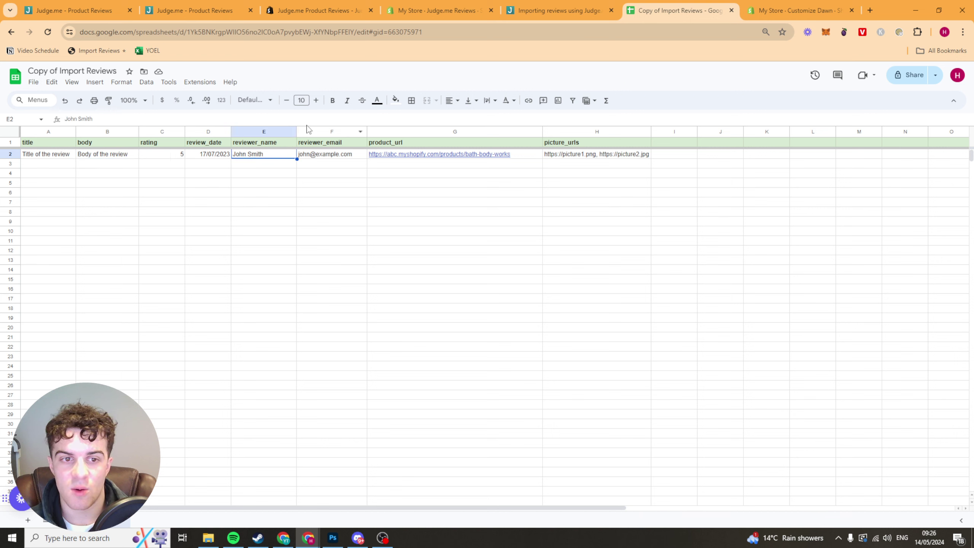
left_click(334, 158)
mouse_move(456, 155)
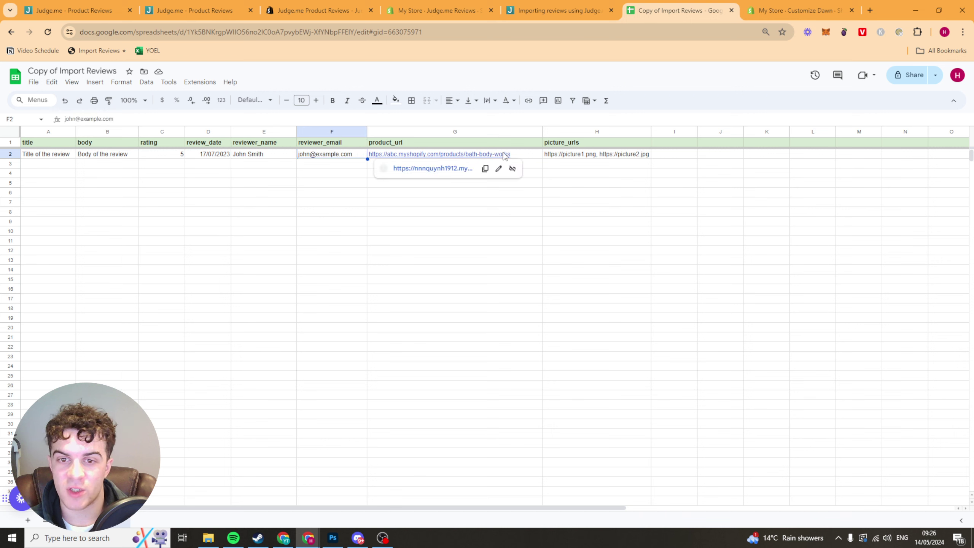
left_click(487, 249)
left_click(485, 155)
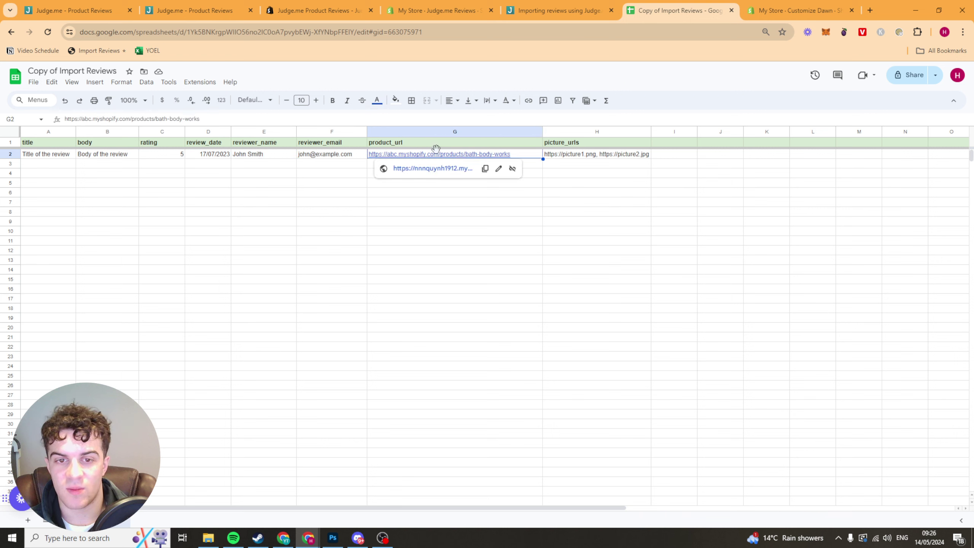
left_click(577, 210)
left_click(613, 157)
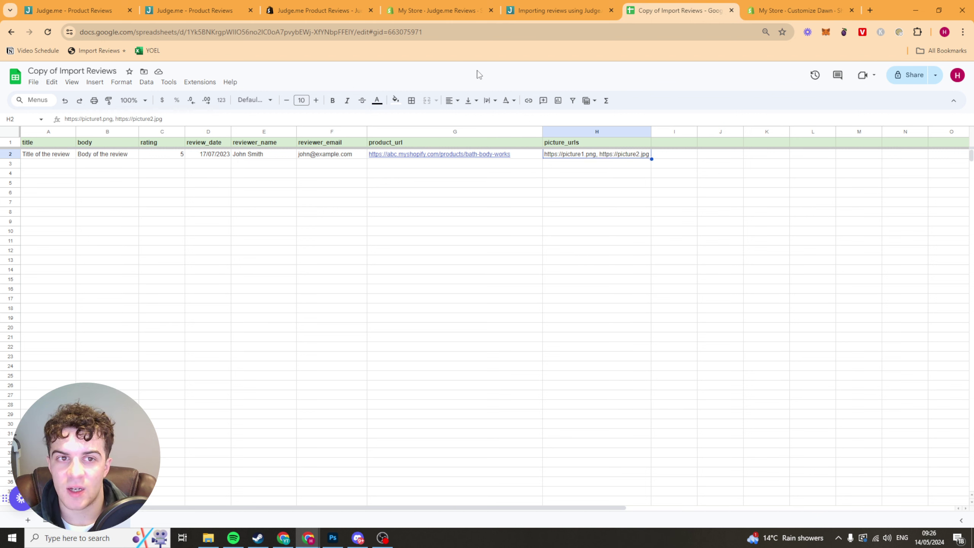
- Return to the Shopify admin and open the store's Content files page in a new tab
left_click(428, 12)
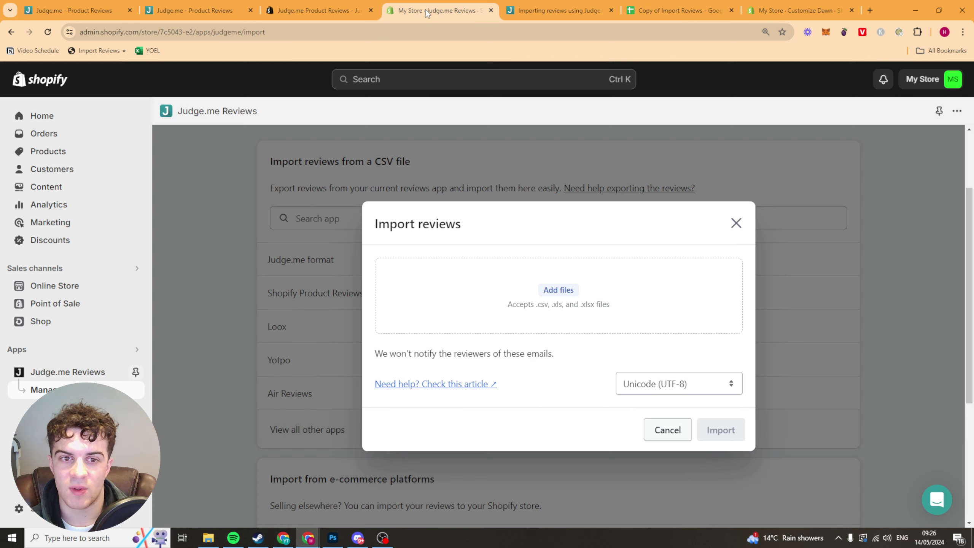
right_click(50, 191)
left_click(83, 198)
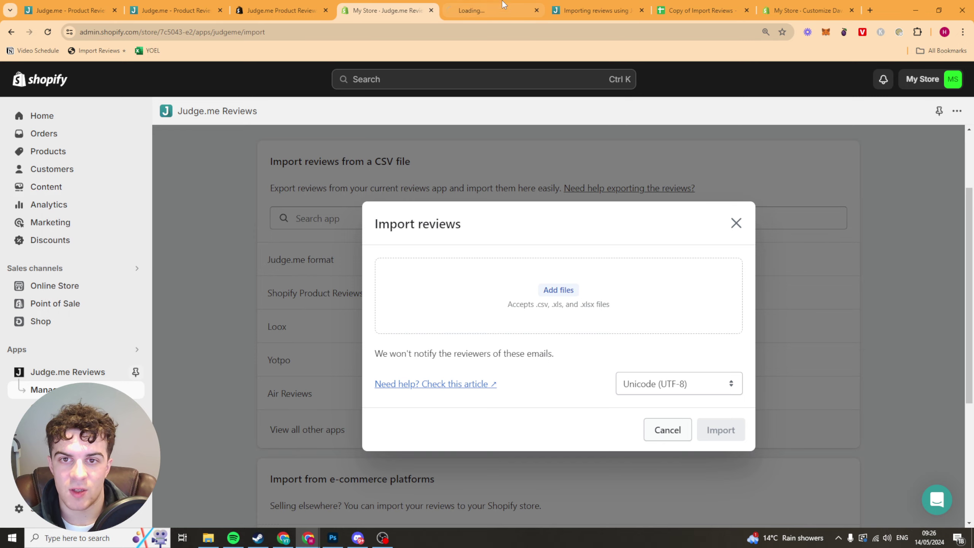
left_click(494, 11)
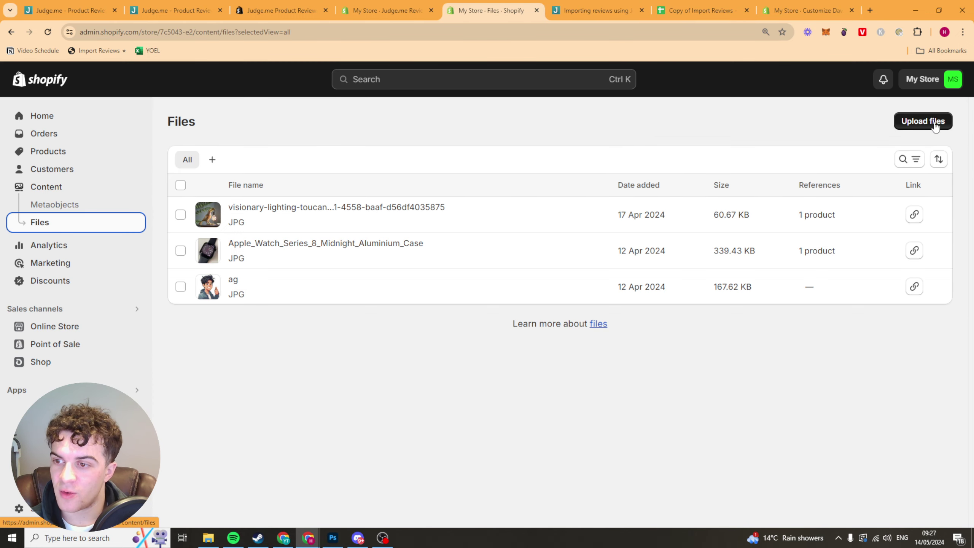
- Copy the visionary-lighting-toucan image's link from Shopify Files and paste it into the picture_urls cell H2 of the import sheet
left_click(914, 214)
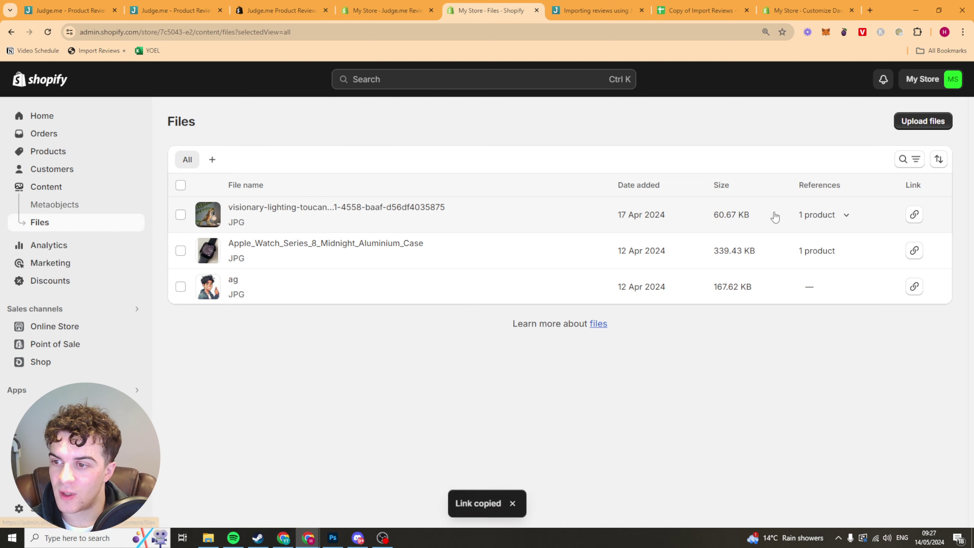
left_click(671, 11)
key("ctrl+v")
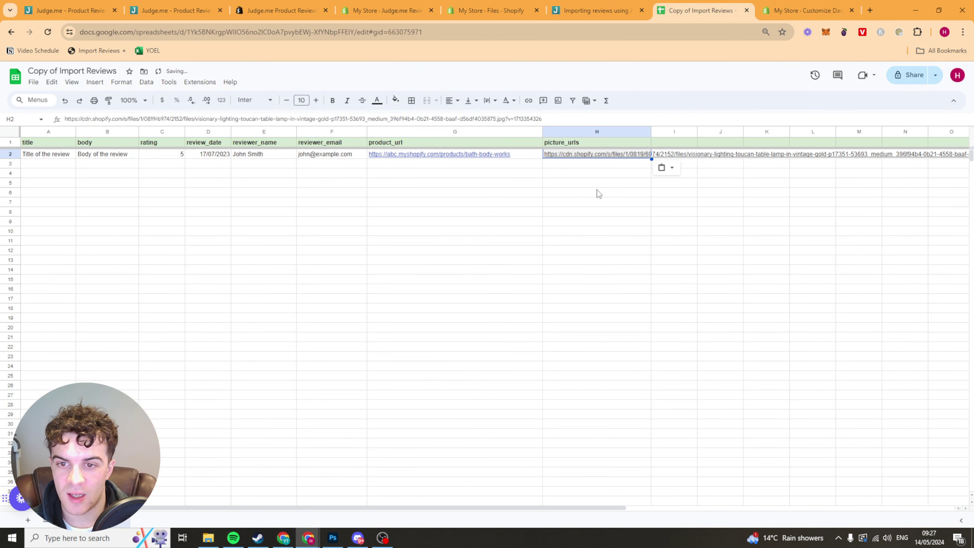
left_click(400, 186)
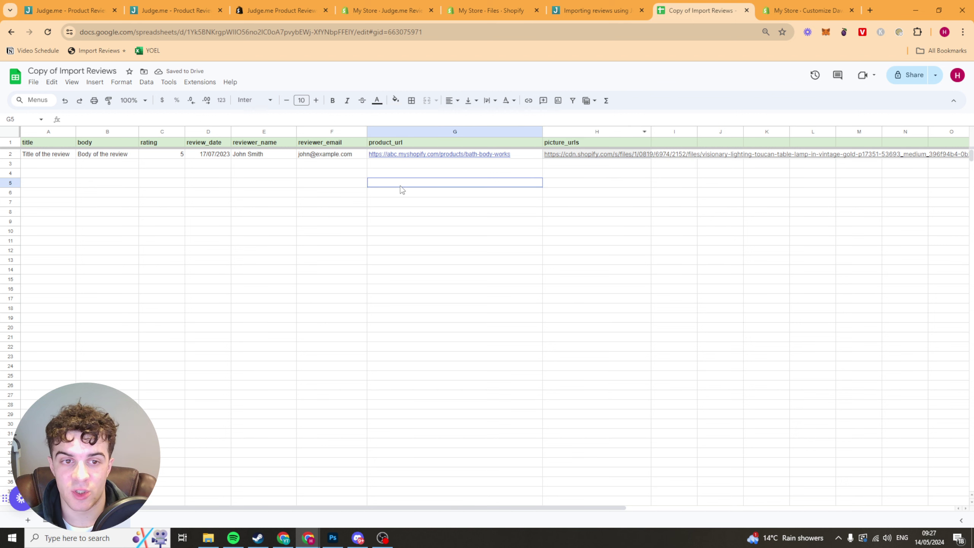
- Fill the sample review in A2:H2 down through row 24 of the import sheet
left_click(41, 158)
left_click(660, 156, "shift")
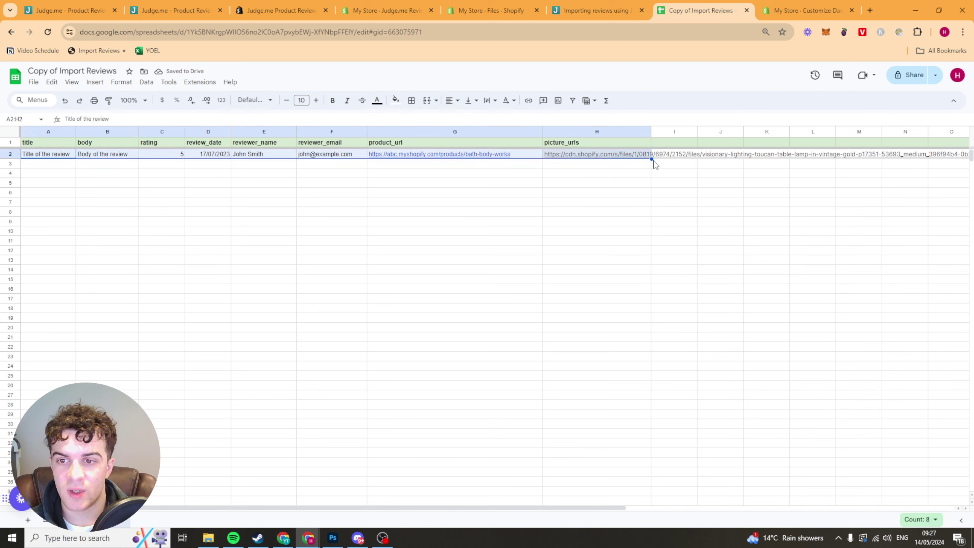
left_click_drag(651, 158, 631, 366)
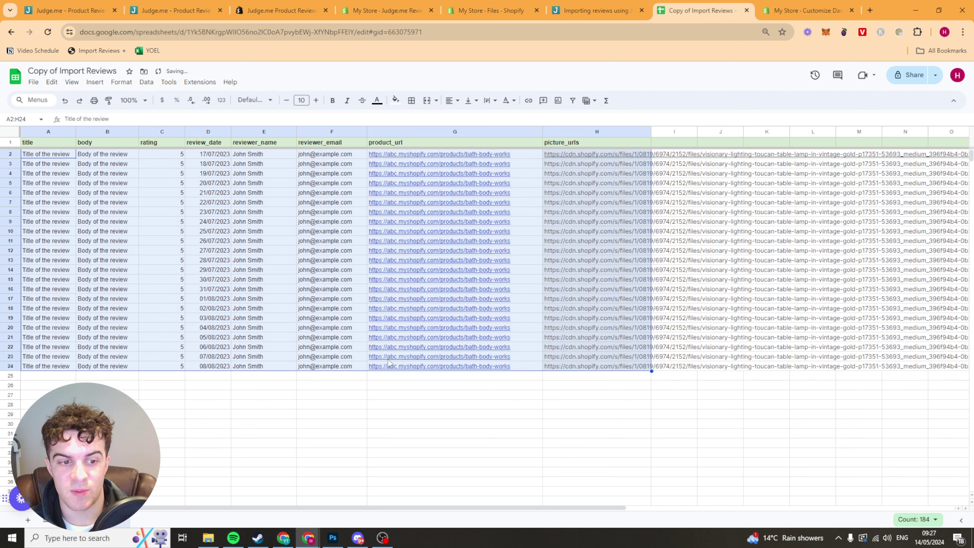
left_click(485, 404)
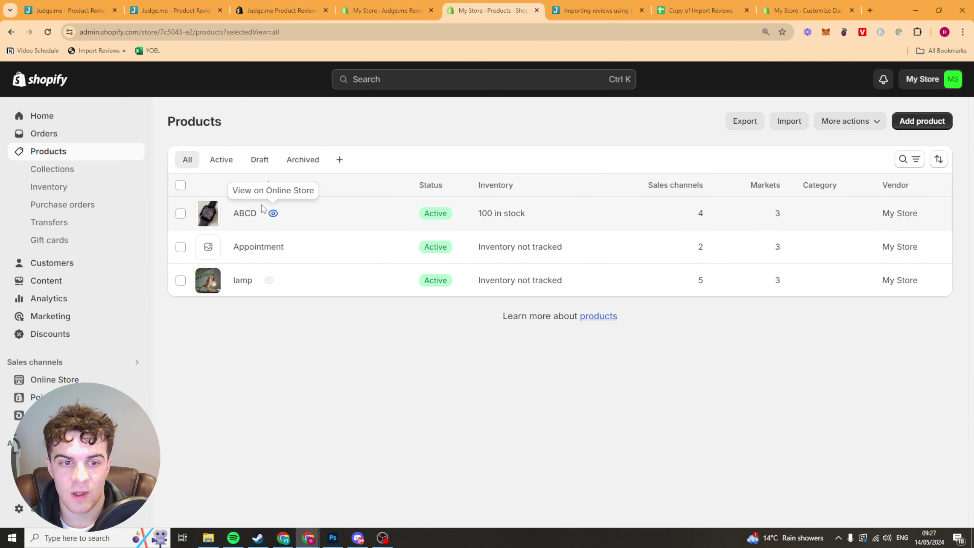
- Copy the ABCD product's storefront URL into the product_url cell G2 and fill it down through row 24
left_click(262, 205)
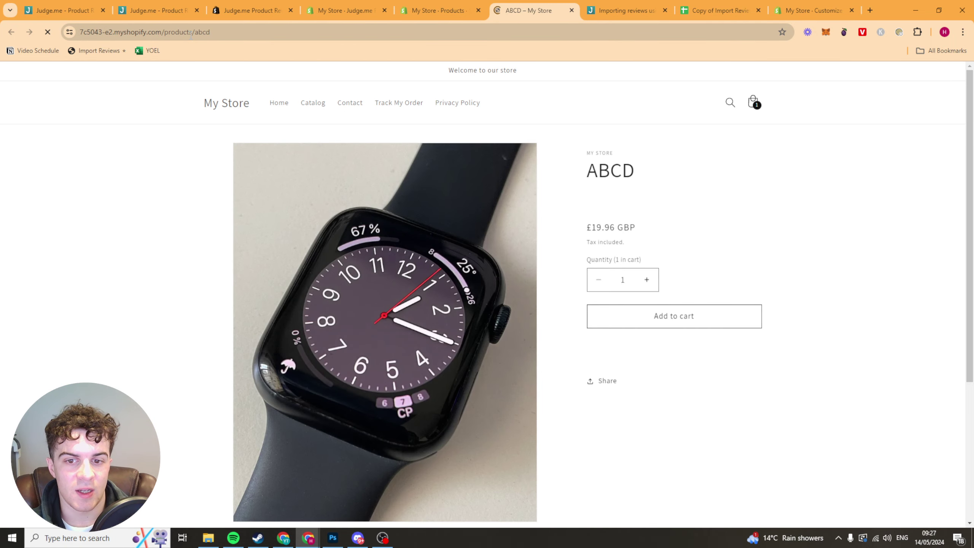
right_click(191, 35)
left_click(242, 129)
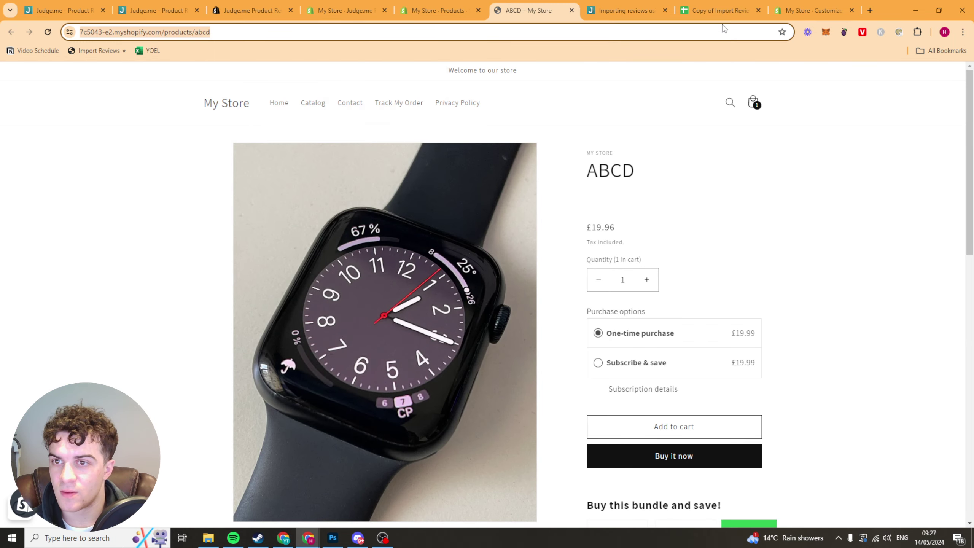
left_click(717, 10)
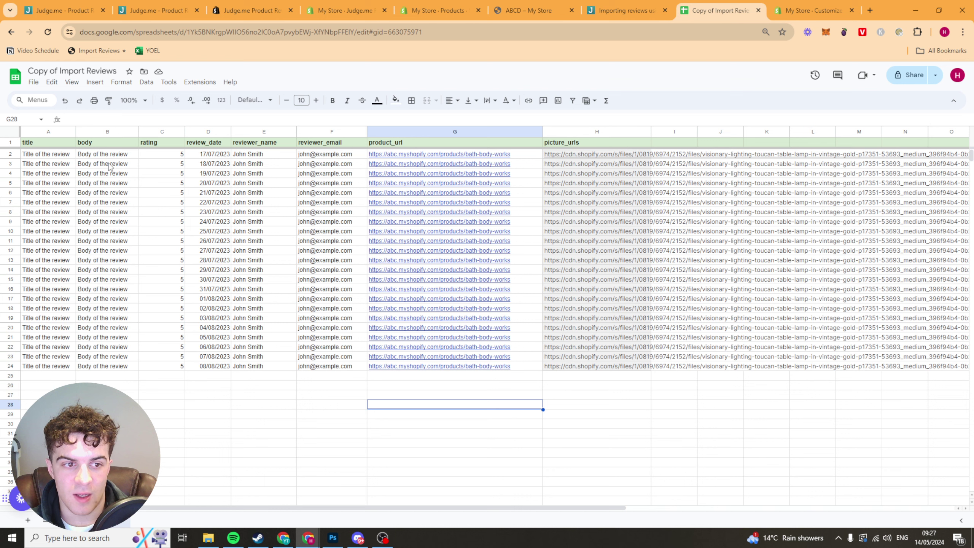
left_click(579, 155)
left_click(441, 156)
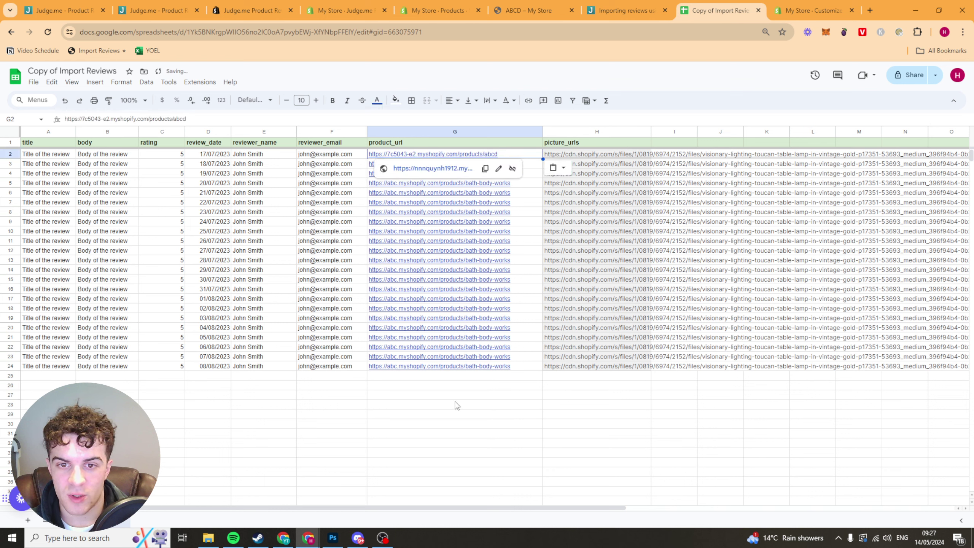
key("ctrl+v")
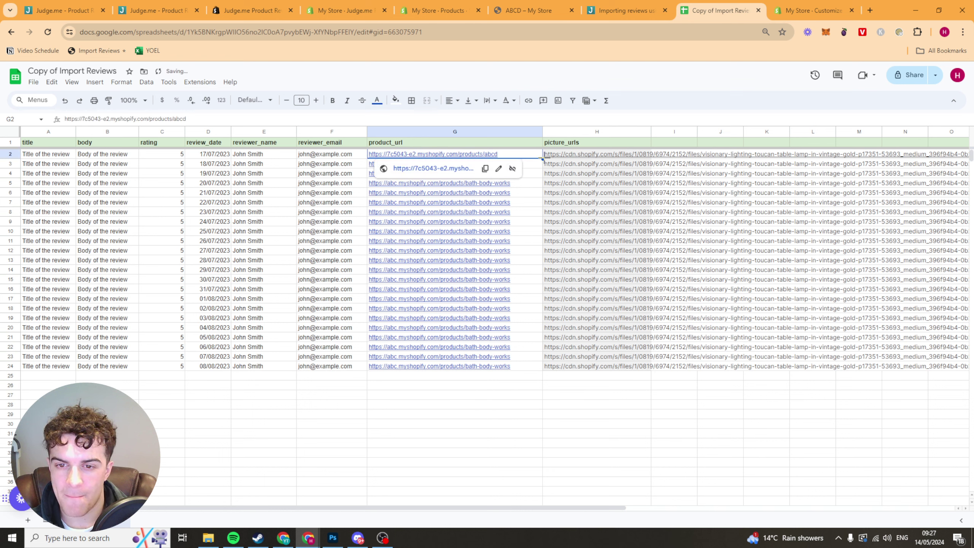
left_click_drag(543, 159, 530, 367)
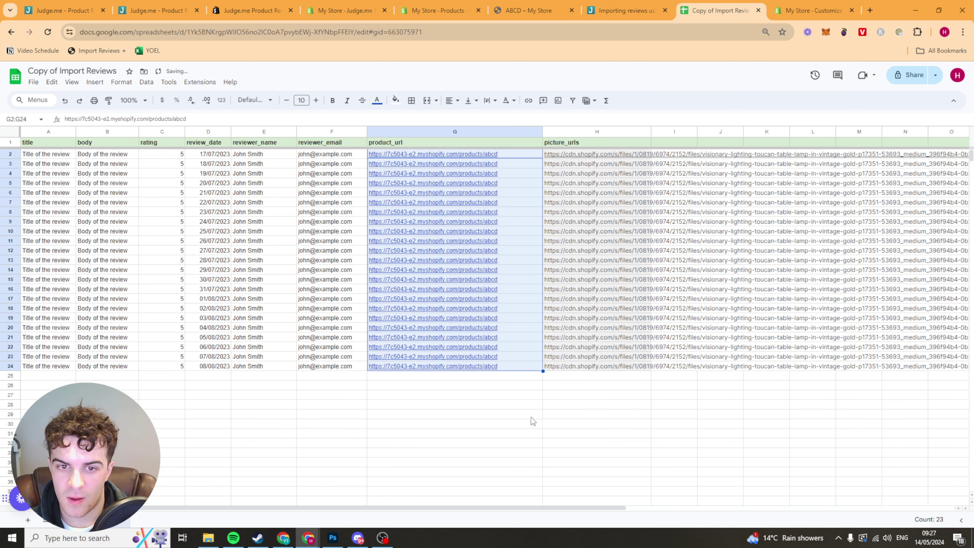
left_click(530, 423)
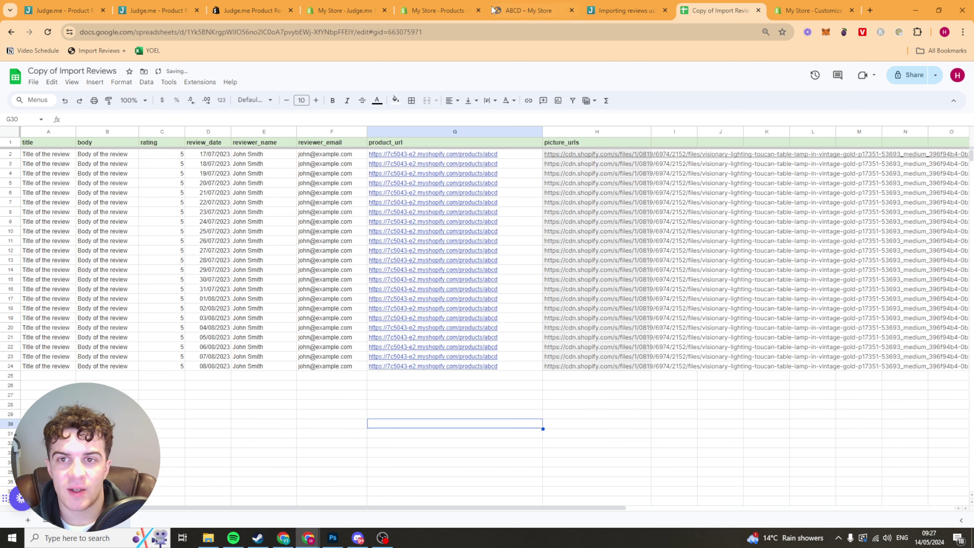
- Move the import spreadsheet's tab beside the Shopify tabs and check which file types the Judge.me import dialog accepts
left_click_drag(688, 12, 507, 11)
left_click(437, 10)
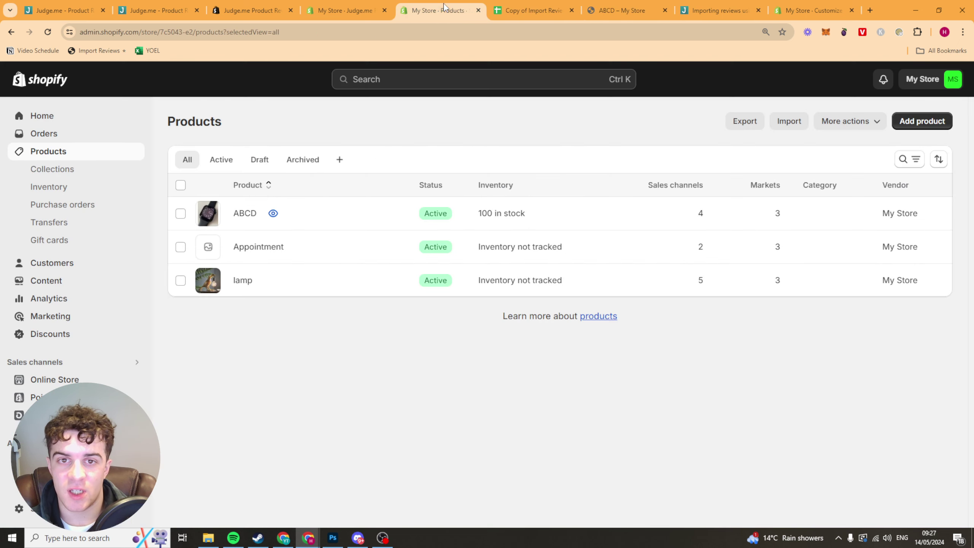
left_click(337, 9)
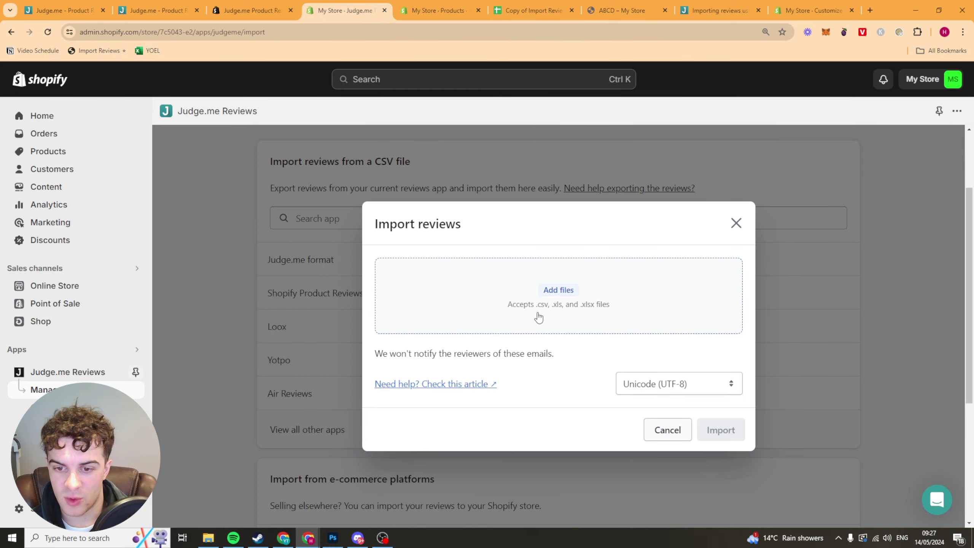
- Return to the import sheet and download it as a Comma Separated Values (.csv) file
left_click(432, 7)
left_click(520, 11)
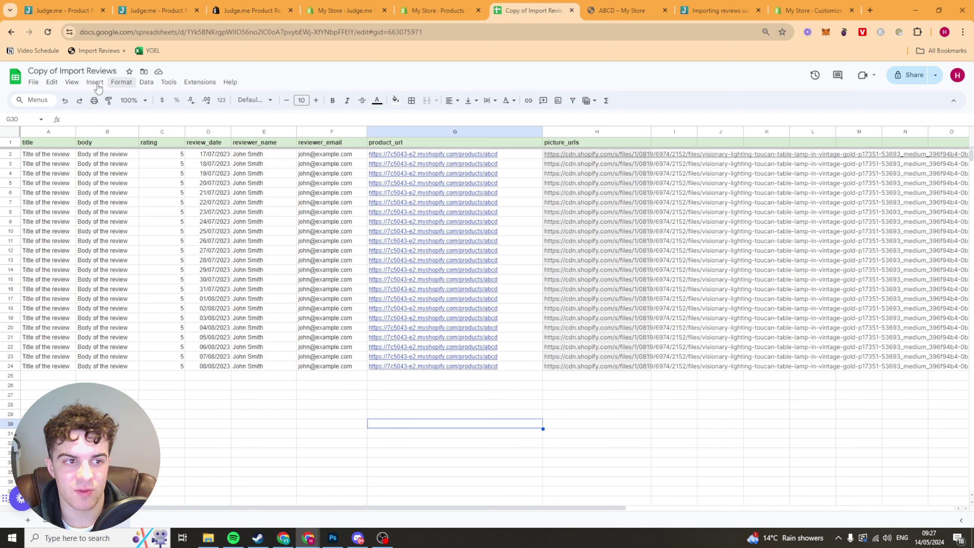
left_click(33, 82)
mouse_move(70, 198)
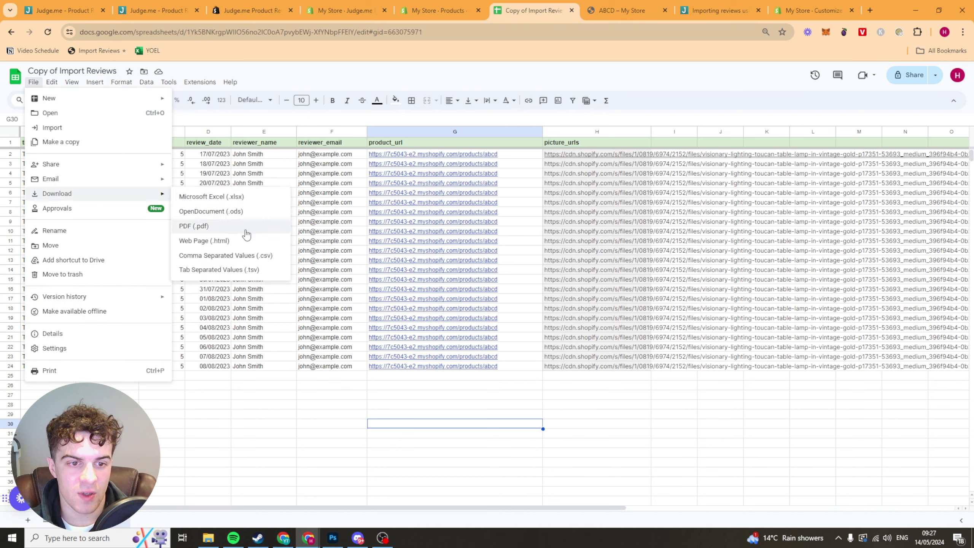
left_click(254, 257)
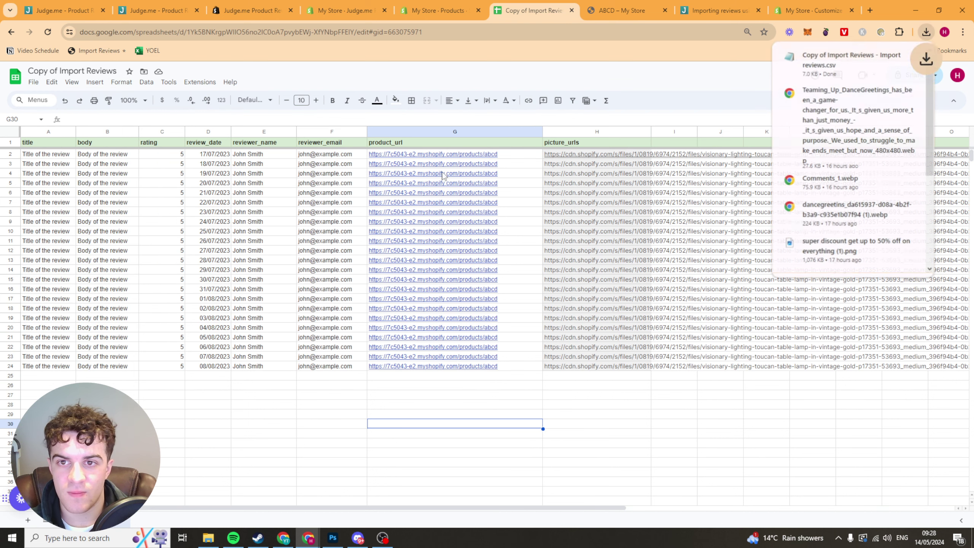
- Import the downloaded Copy of Import Reviews CSV into Judge.me with Unicode (UTF-8) encoding and dismiss the upload confirmation
left_click(345, 10)
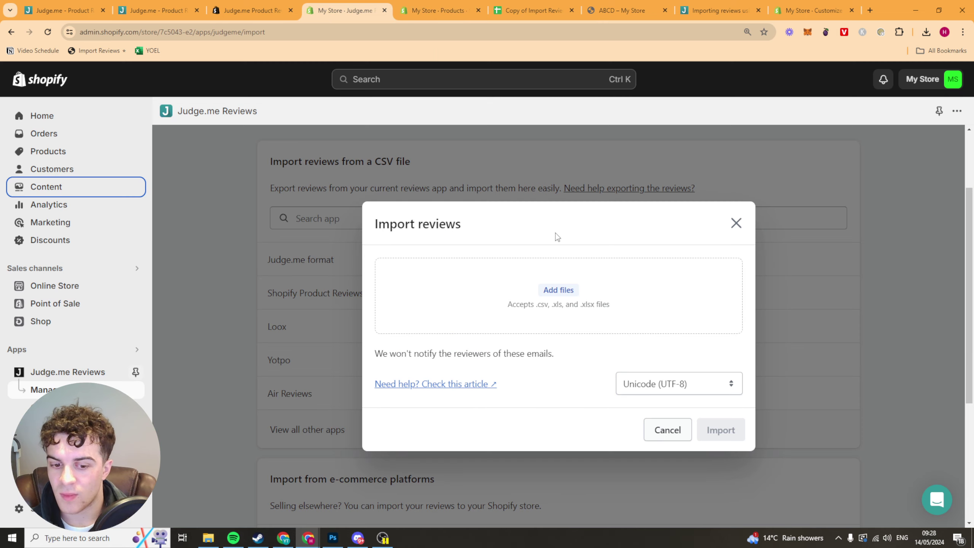
left_click(926, 33)
left_click_drag(851, 80, 533, 315)
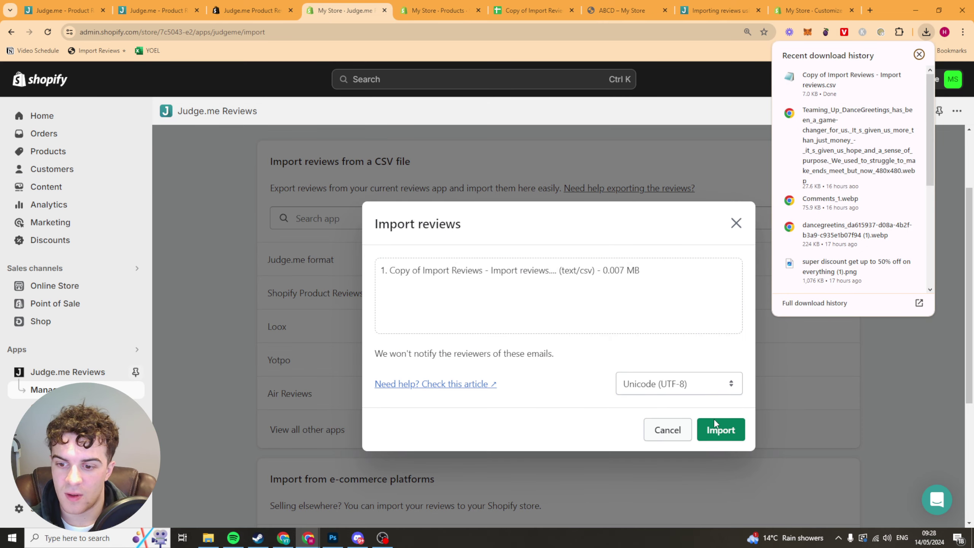
left_click(715, 421)
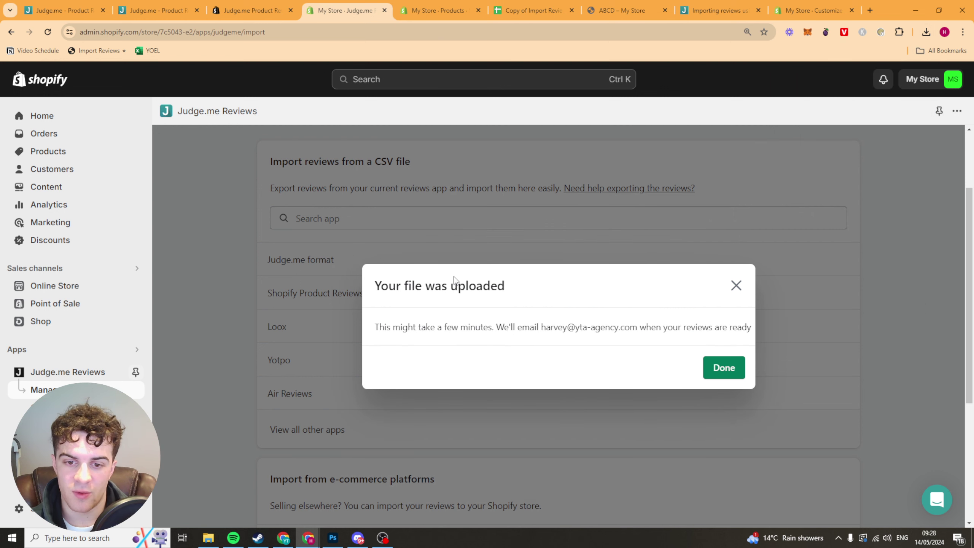
key("Escape")
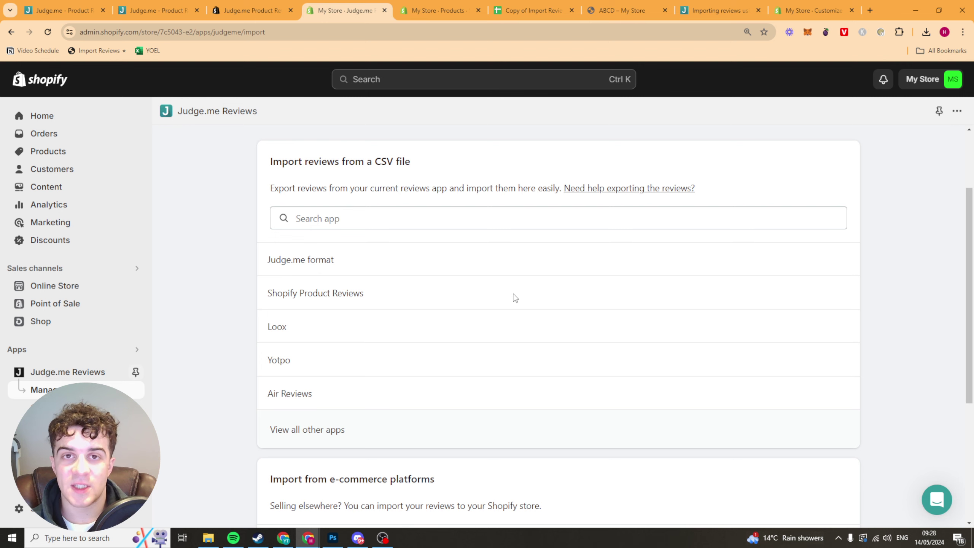
- Review the import and export options, and open the installation page of the Judge.me AliExpress Reviews app
scroll(515, 298, "down", 3)
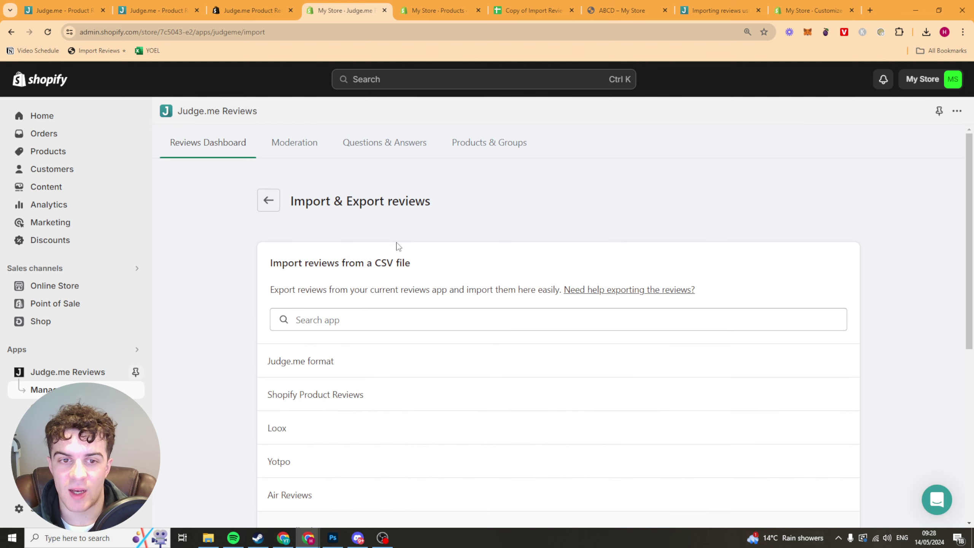
scroll(383, 207, "down", 5)
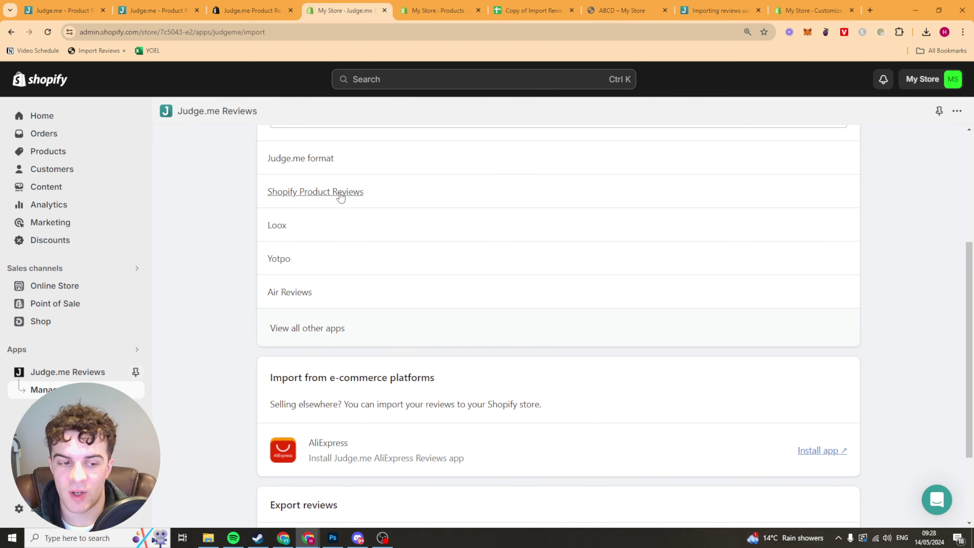
scroll(384, 305, "down", 3)
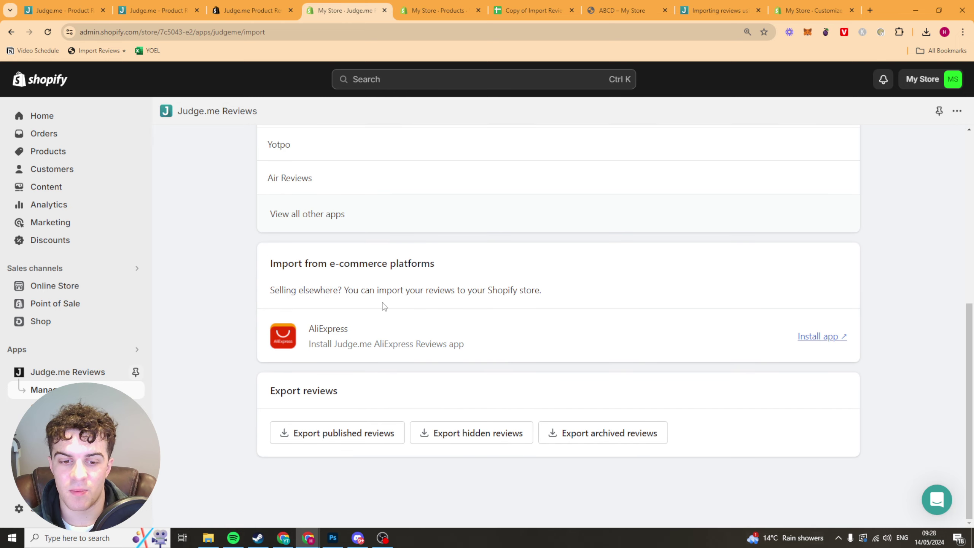
scroll(276, 289, "up", 1)
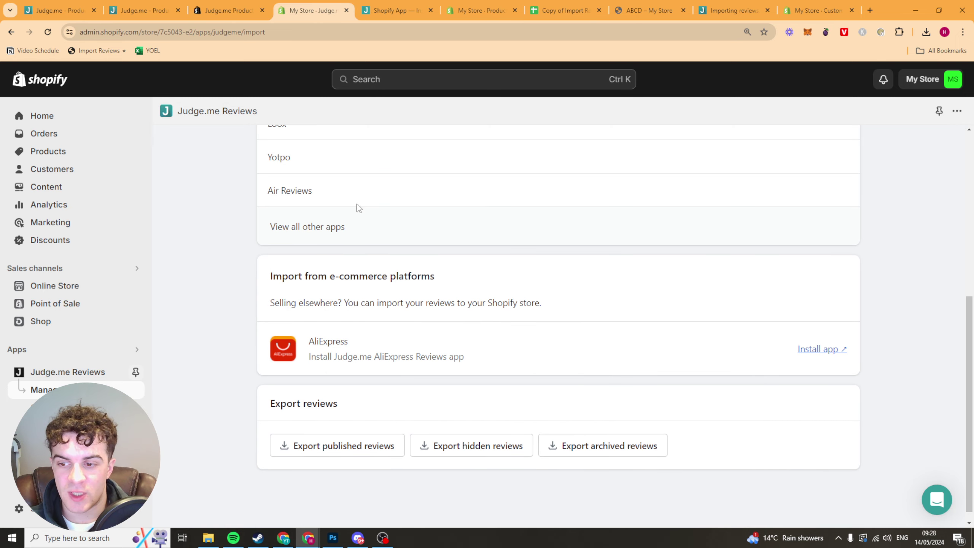
middle_click(409, 14)
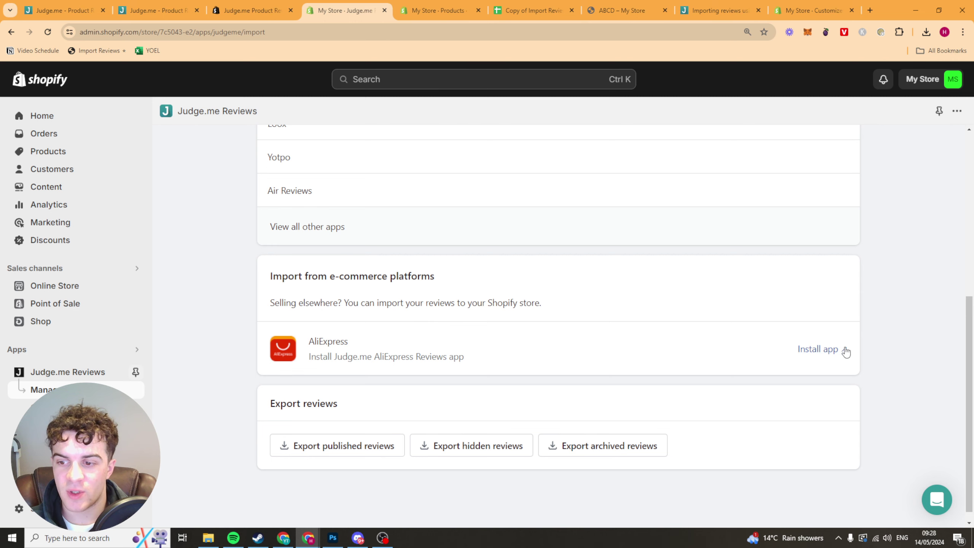
left_click(812, 350)
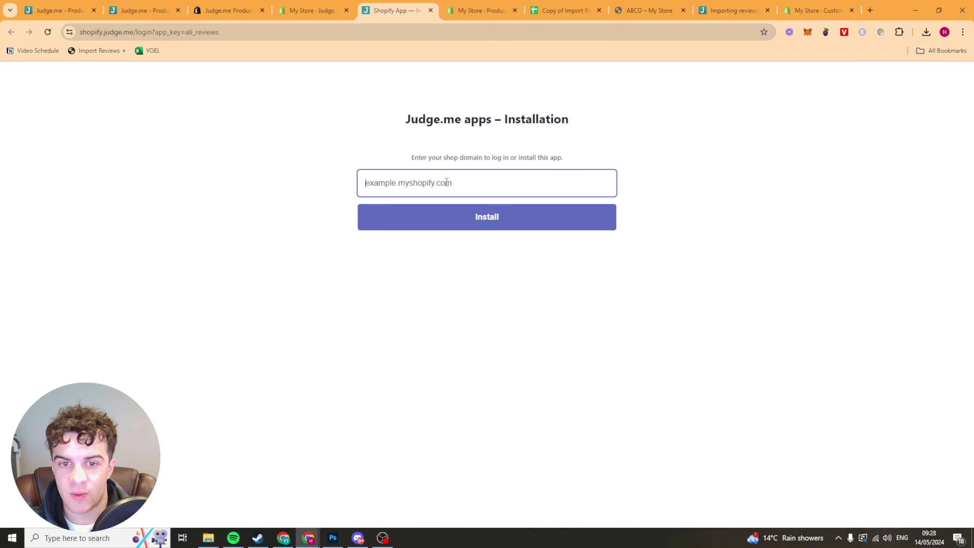
type("https://7c5043-e2.myshopify.com/products/abcd")
left_click_drag(537, 183, 487, 187)
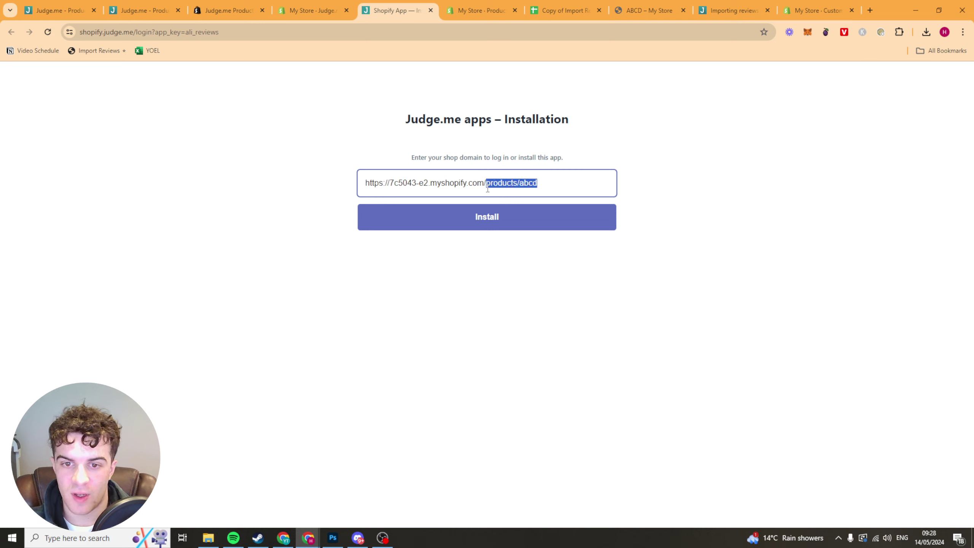
key("BackSpace")
left_click(480, 218)
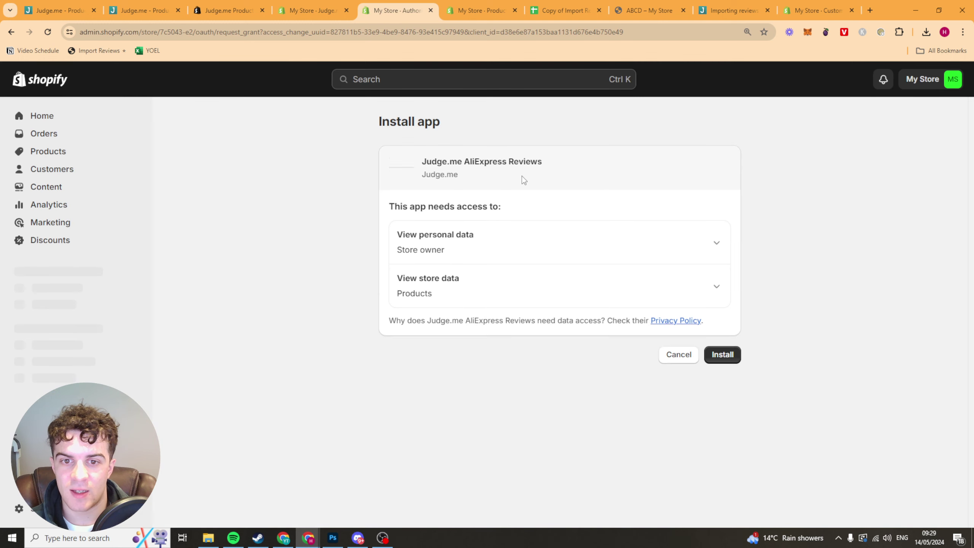
triple_click(442, 159)
triple_click(486, 161)
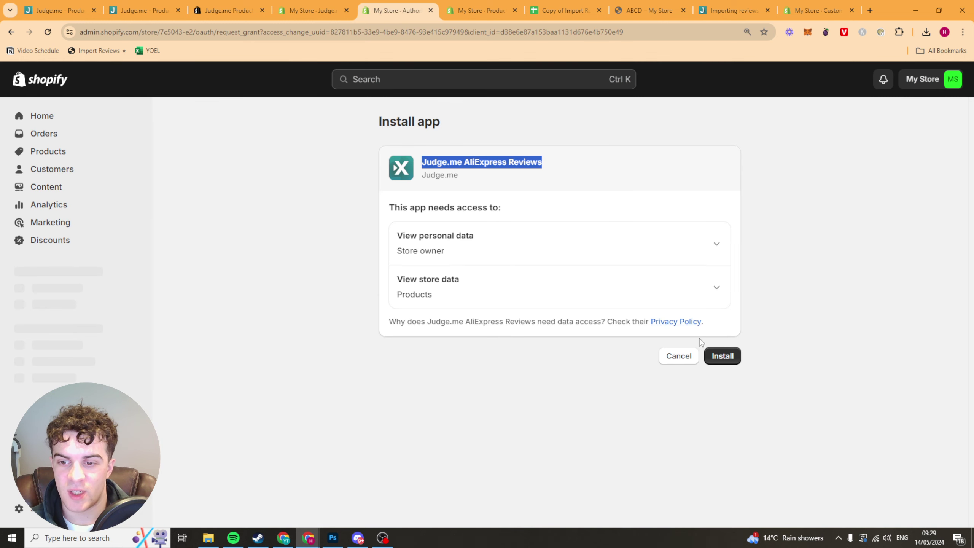
left_click(721, 360)
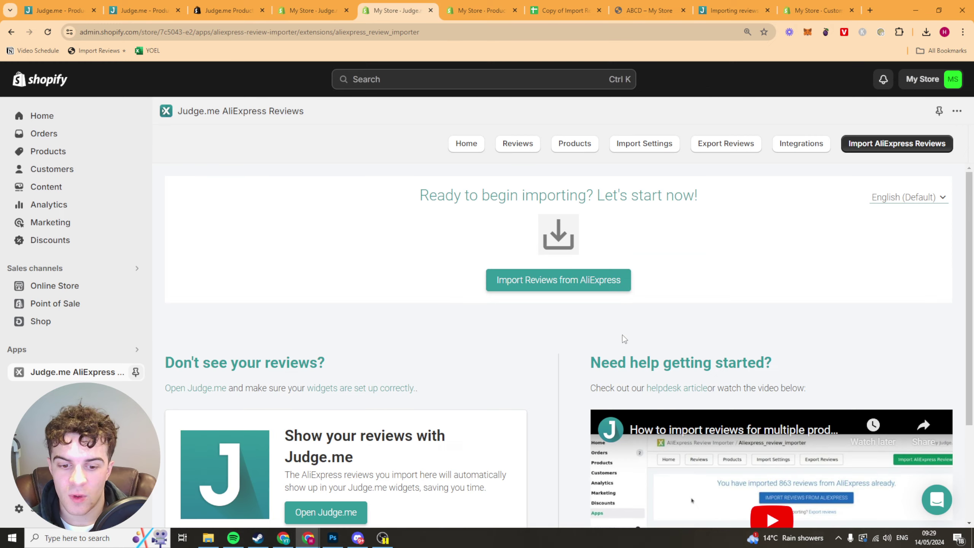
- Open the Import reviews from AliExpress form and look over its required URL, product, country and content filter fields
left_click(504, 279)
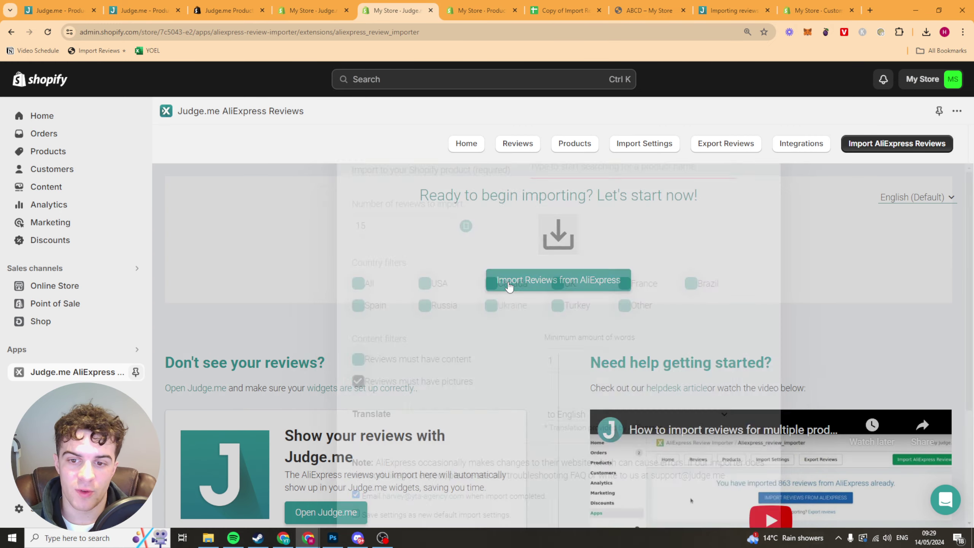
scroll(560, 269, "down", 1)
scroll(552, 275, "up", 1)
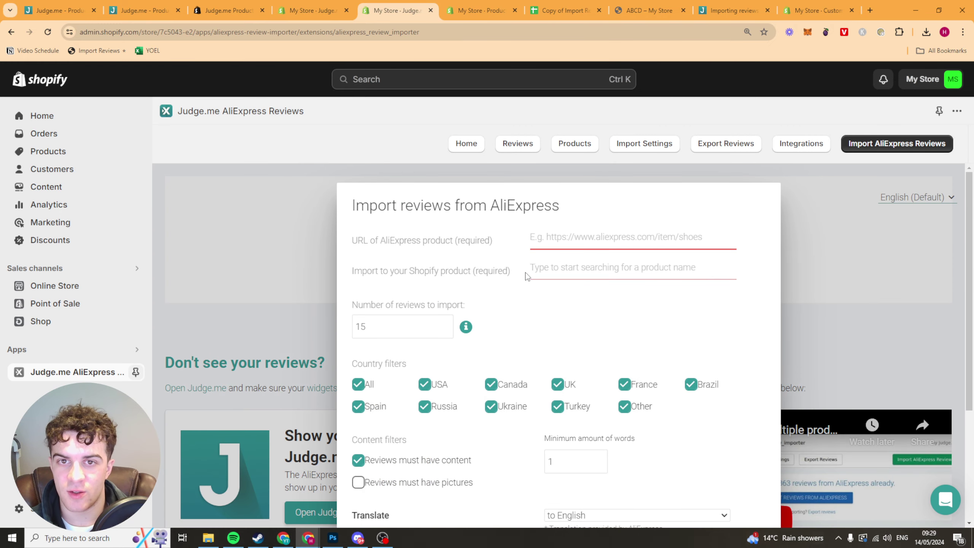
scroll(529, 275, "down", 1)
scroll(506, 261, "up", 1)
mouse_move(495, 241)
left_mouse_down()
mouse_move(352, 241)
mouse_move(490, 233)
left_mouse_up()
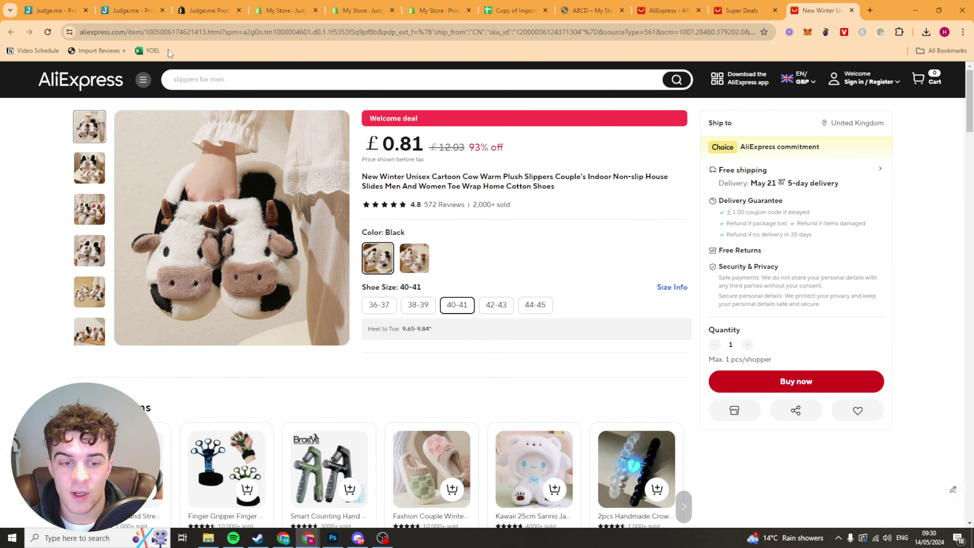
- Copy the AliExpress cow slippers product link and paste it as the AliExpress product URL in the import form
left_click(318, 33)
right_click(318, 33)
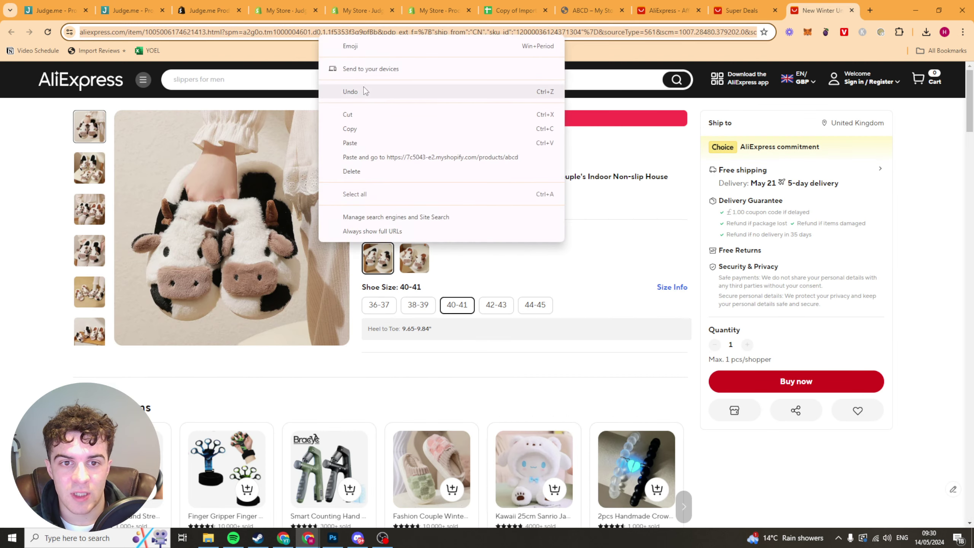
left_click(482, 131)
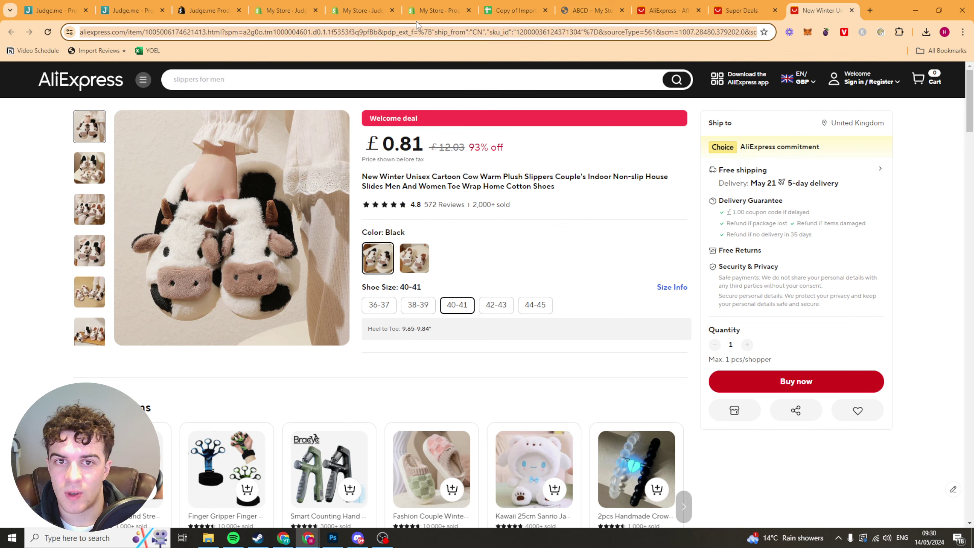
left_click(422, 11)
left_click(368, 12)
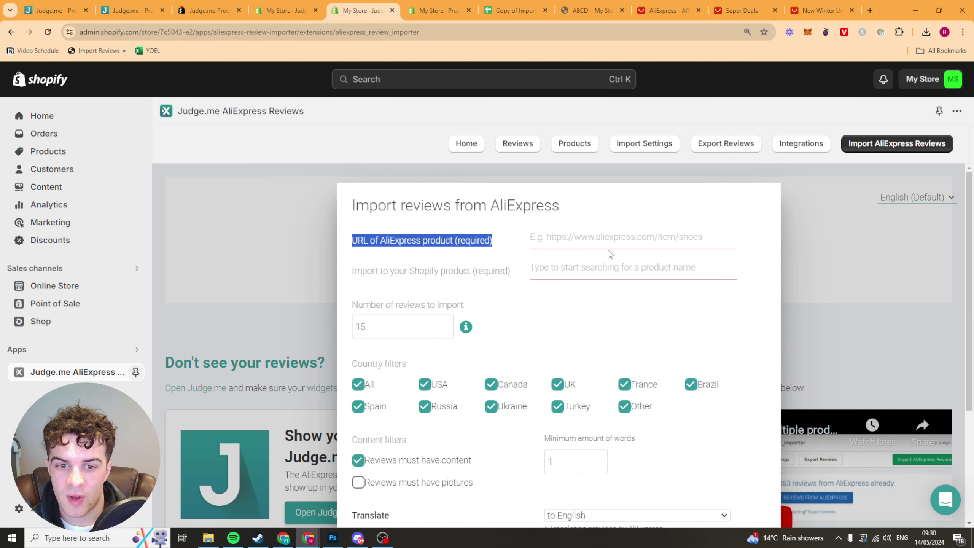
left_click(597, 240)
key("ctrl+v")
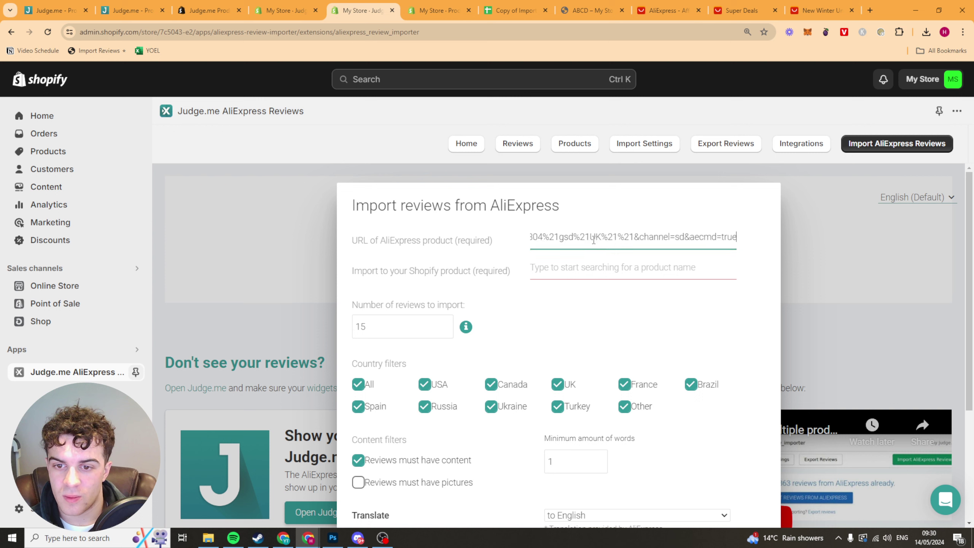
left_click(595, 217)
- Search for "abc" and choose ABCD as the Shopify product that receives the imported reviews
left_click(574, 270)
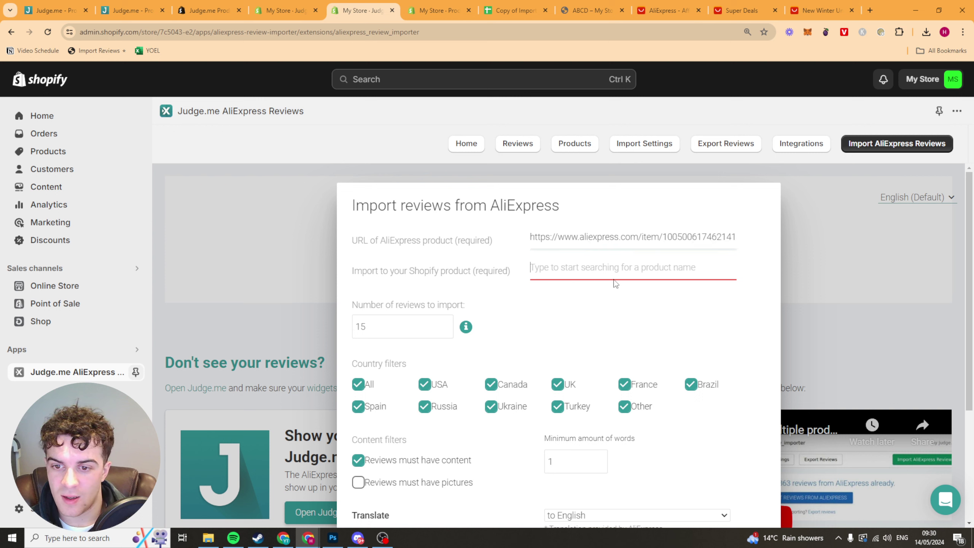
type("abc")
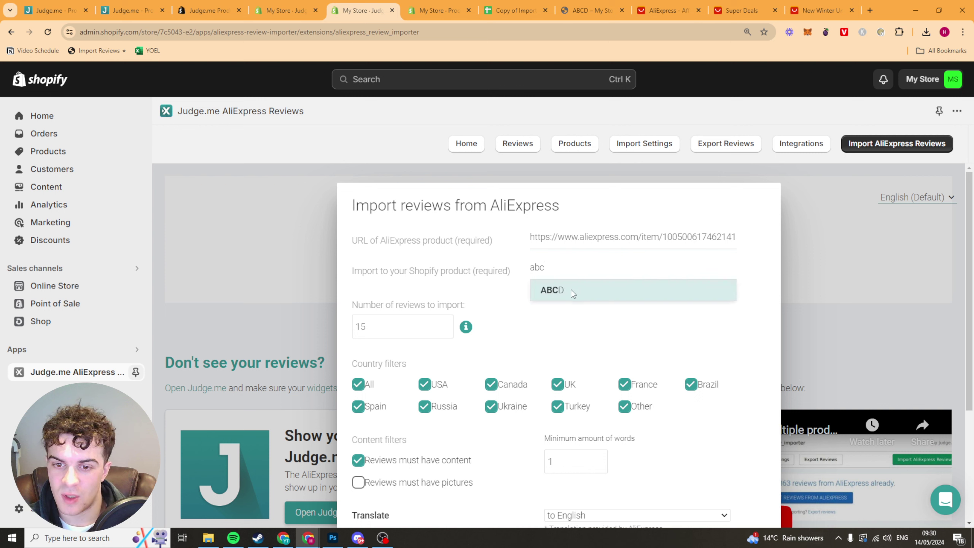
left_click(570, 290)
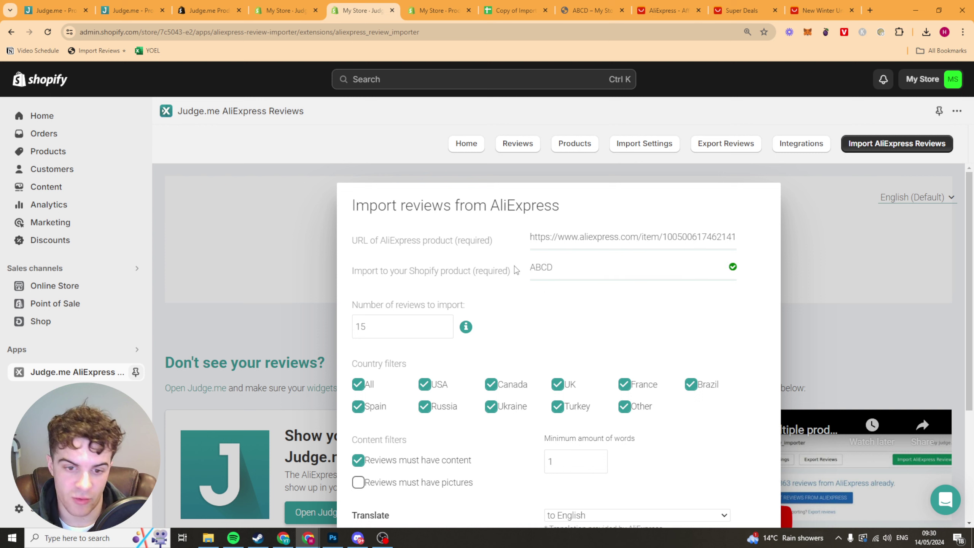
- Import 15 reviews from all countries with content required, pictures optional and translation to English, and return to the importer homepage
scroll(406, 255, "down", 1)
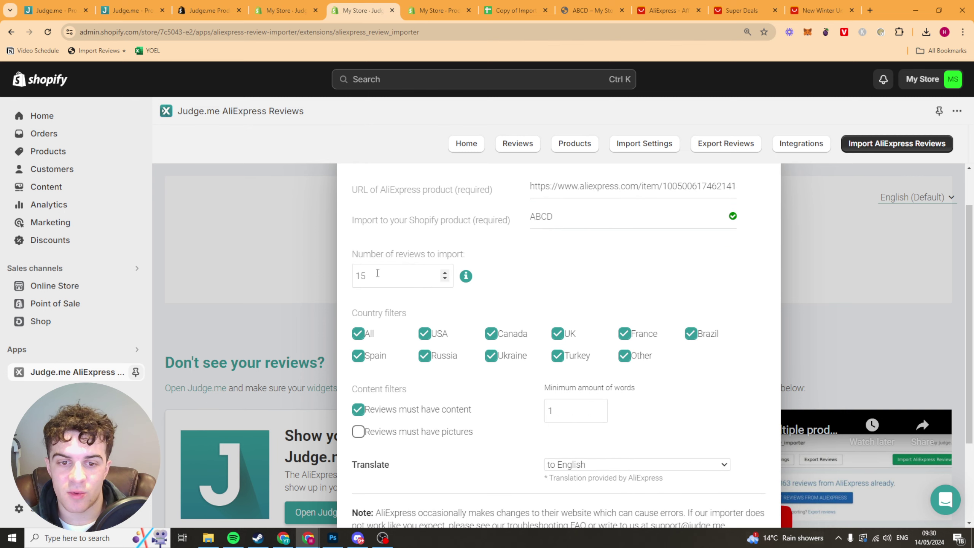
scroll(498, 353, "down", 1)
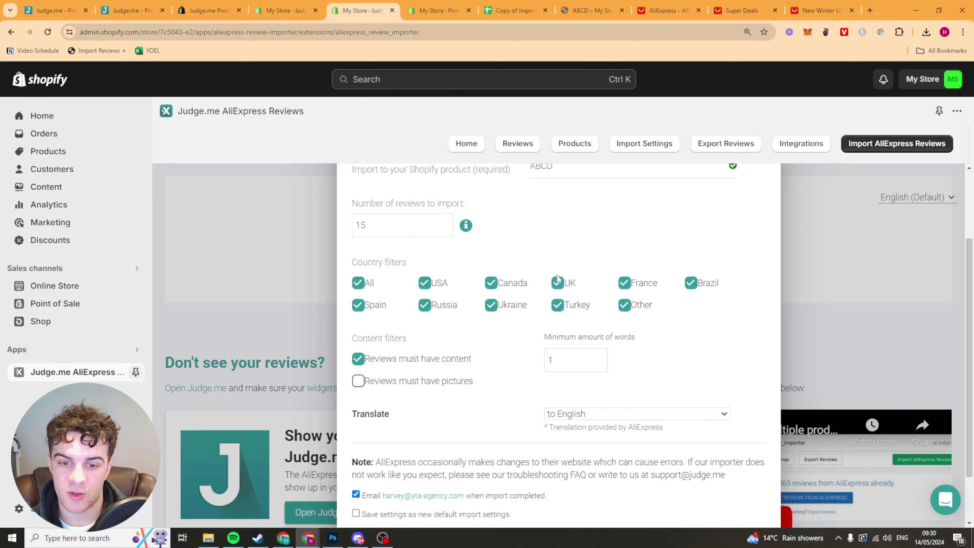
scroll(401, 376, "down", 1)
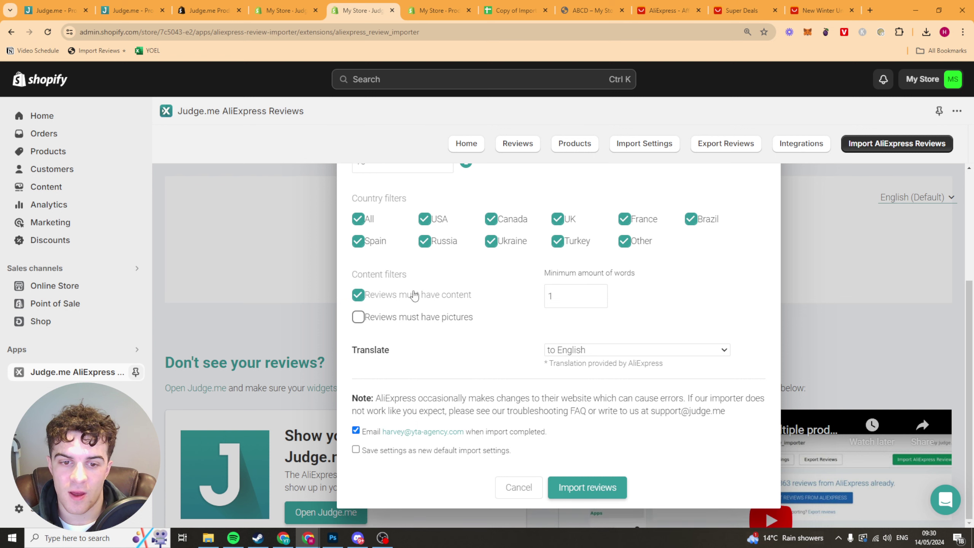
left_click(427, 317)
left_click(425, 318)
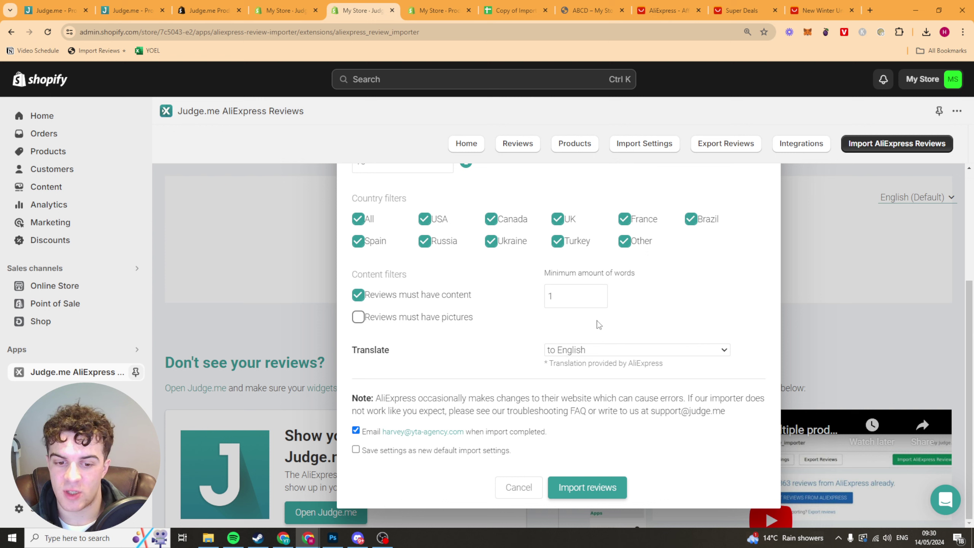
left_click(604, 488)
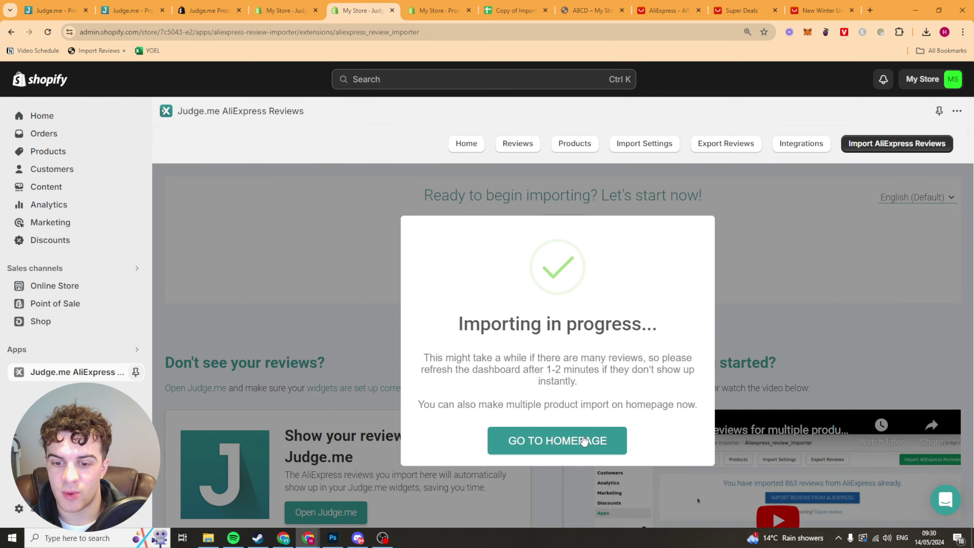
left_click(583, 441)
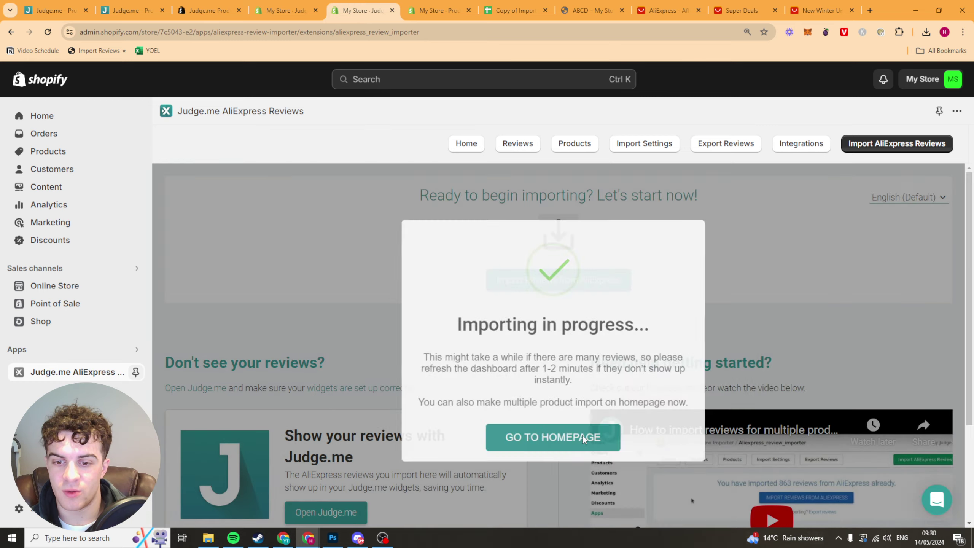
scroll(560, 407, "down", 3)
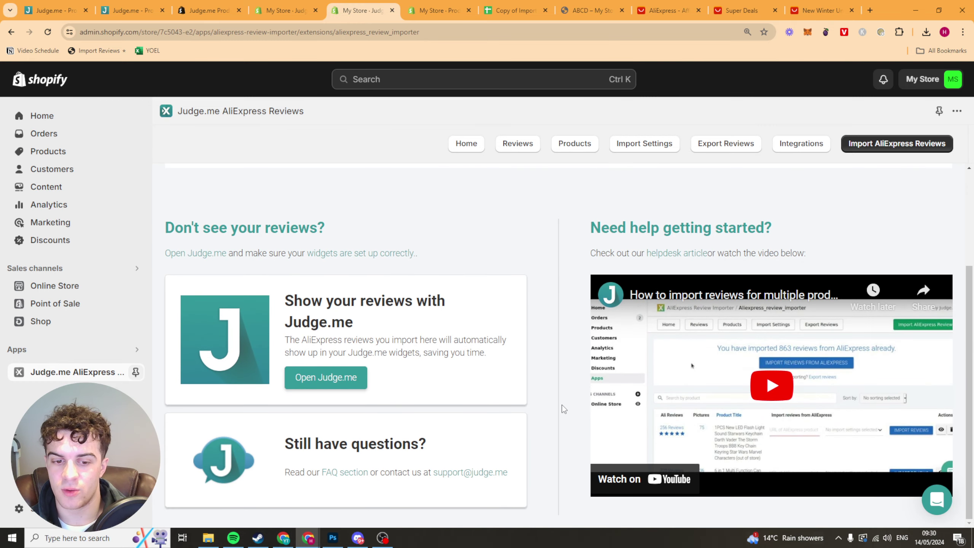
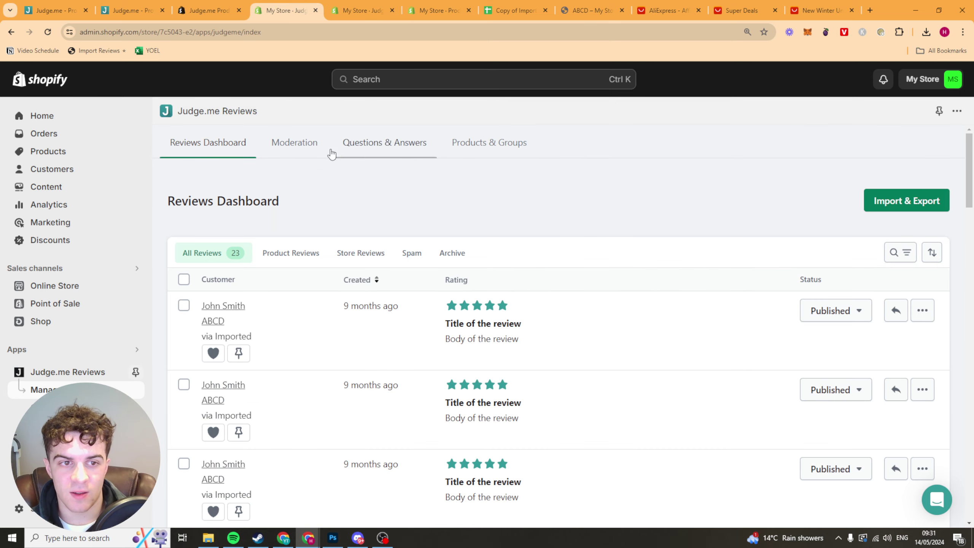
- Look through the list of all reviews on the Judge.me Reviews Dashboard
scroll(558, 191, "down", 3)
scroll(552, 189, "up", 3)
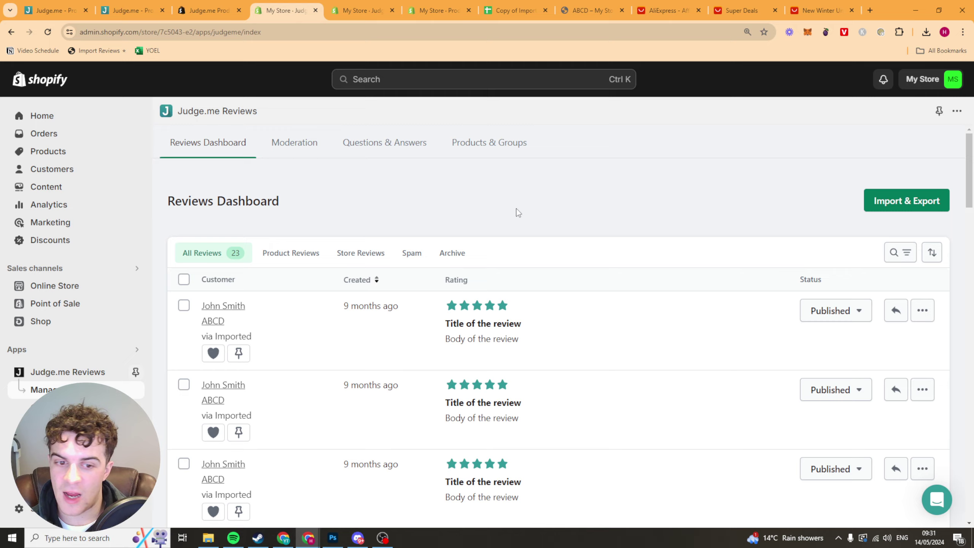
scroll(518, 213, "down", 10)
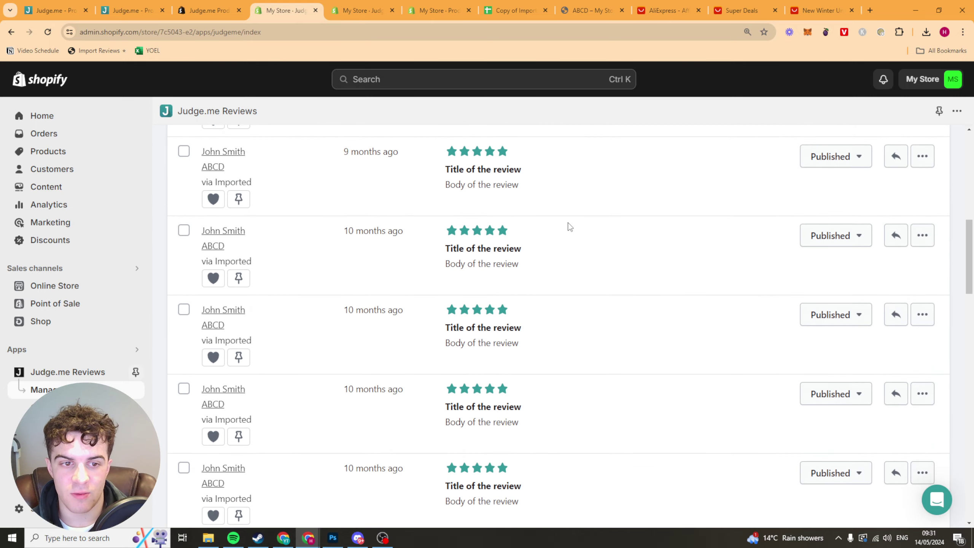
scroll(583, 268, "down", 5)
scroll(552, 276, "up", 5)
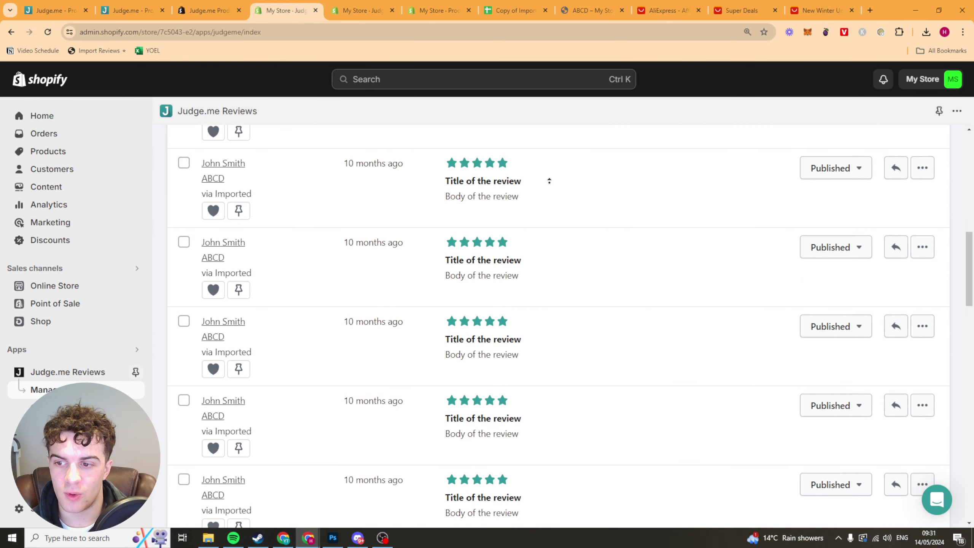
scroll(549, 181, "up", 10)
- Open the first review for editing, look over its name, title, body and date fields, and close it without changes
left_click(923, 311)
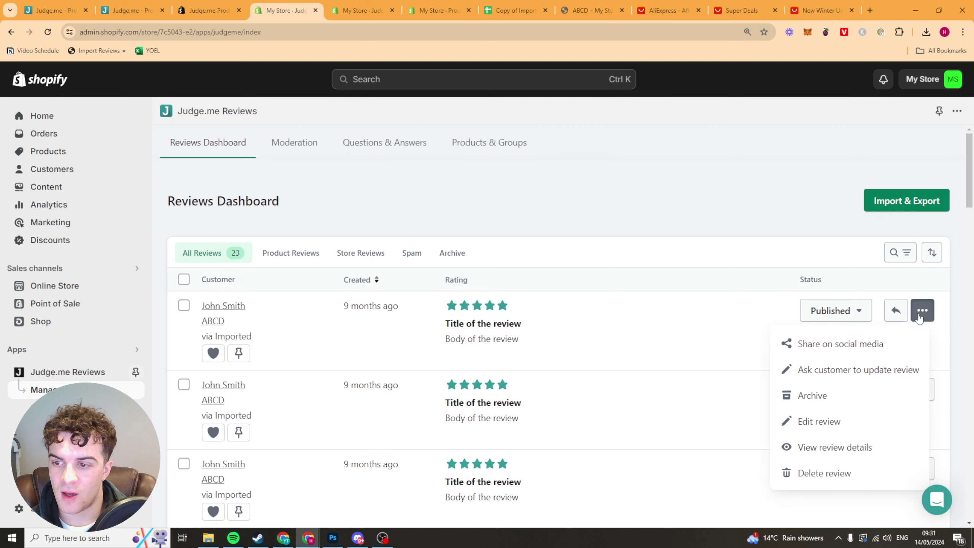
left_click(612, 326)
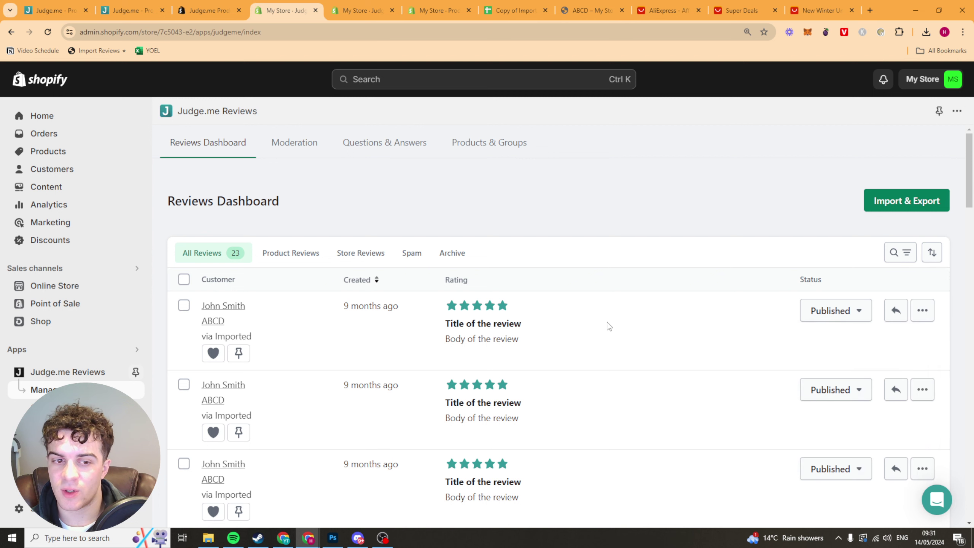
left_click(922, 310)
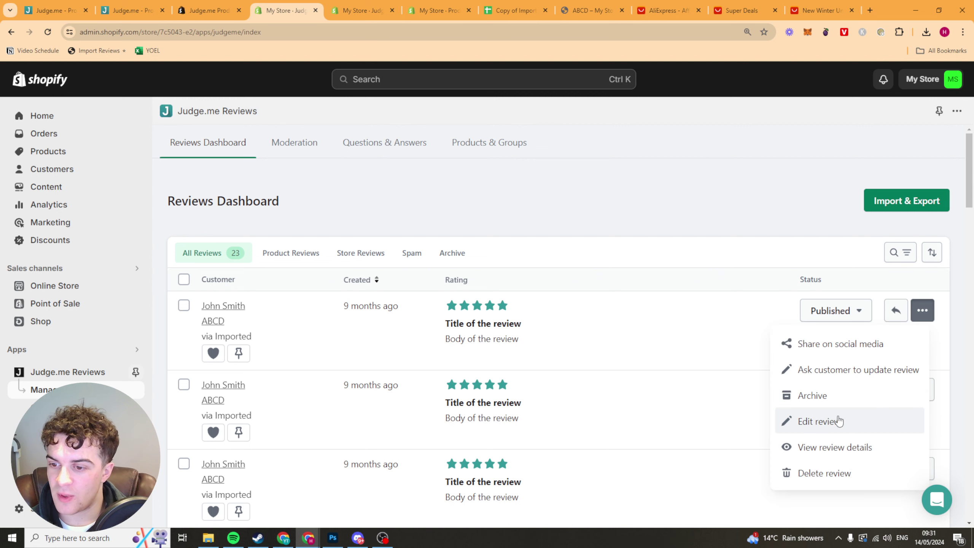
left_click(837, 419)
scroll(393, 326, "down", 4)
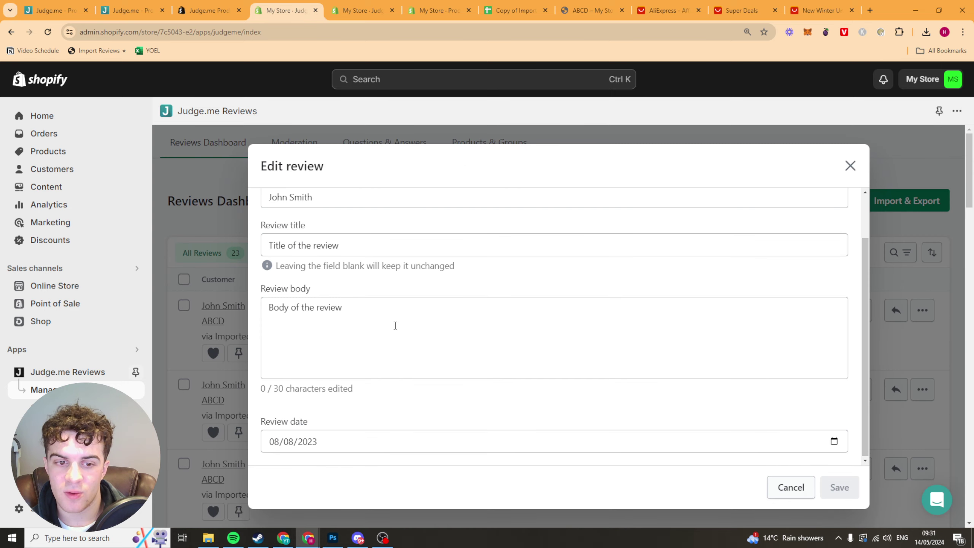
scroll(412, 387, "up", 3)
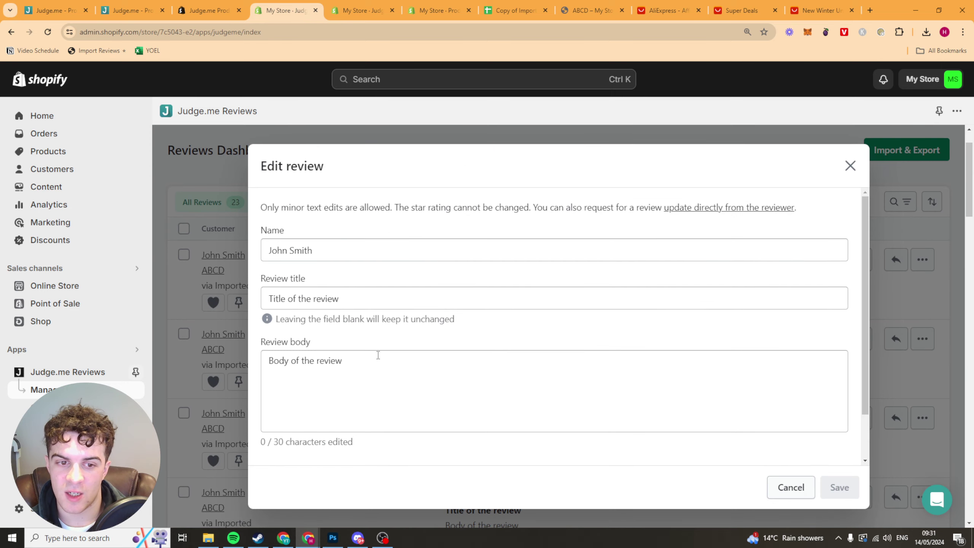
left_click(850, 165)
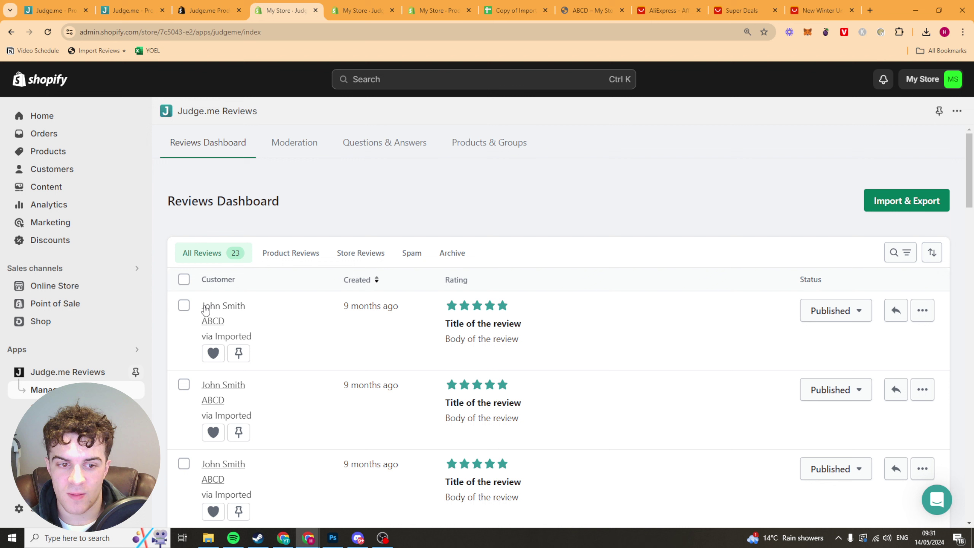
- View the bulk actions for the first review, list only product reviews, clear the selection and read through the AliExpress reviews
left_click(184, 306)
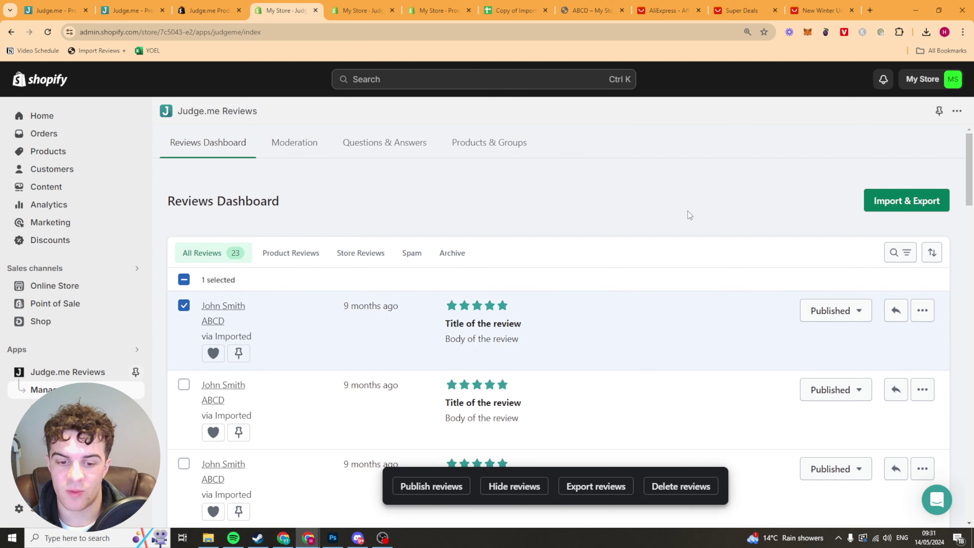
left_click(287, 254)
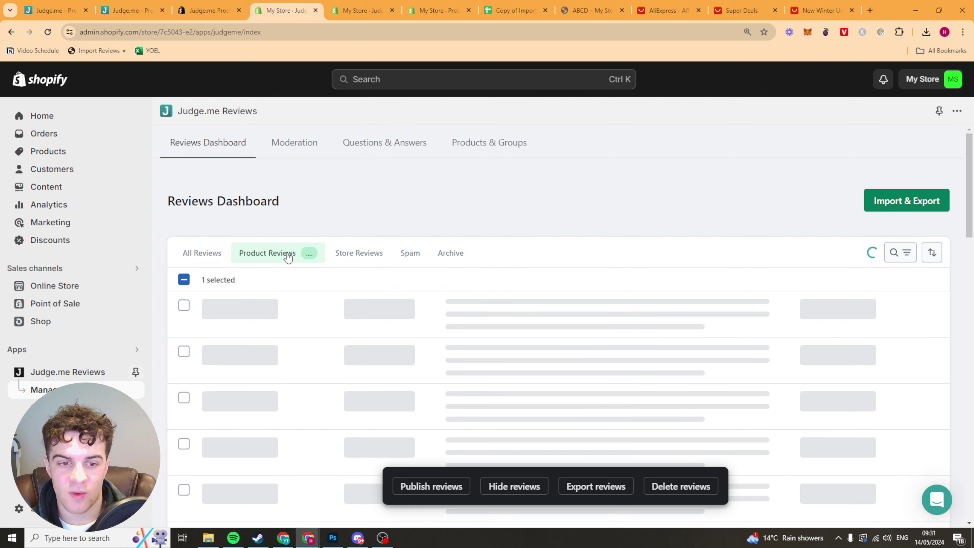
scroll(537, 345, "down", 3)
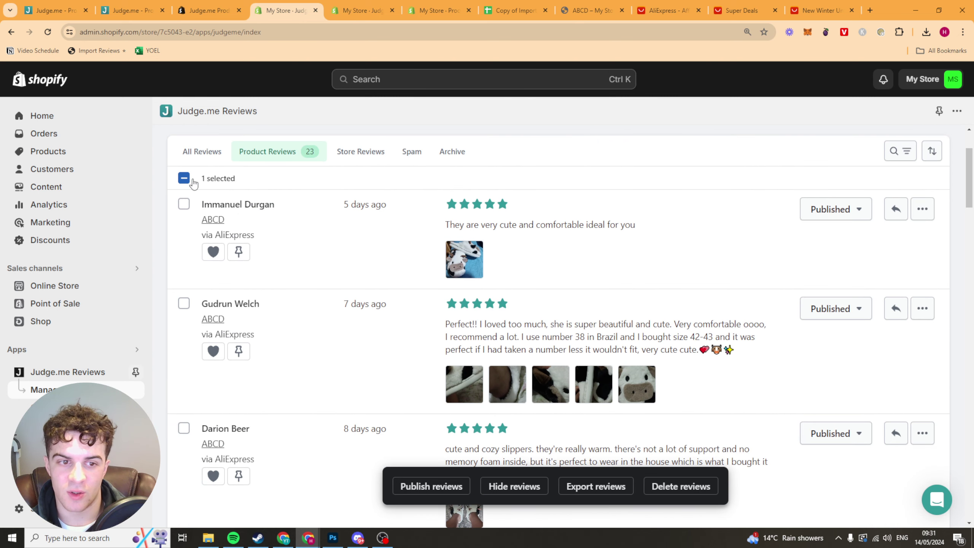
left_click(184, 178)
left_click(184, 179)
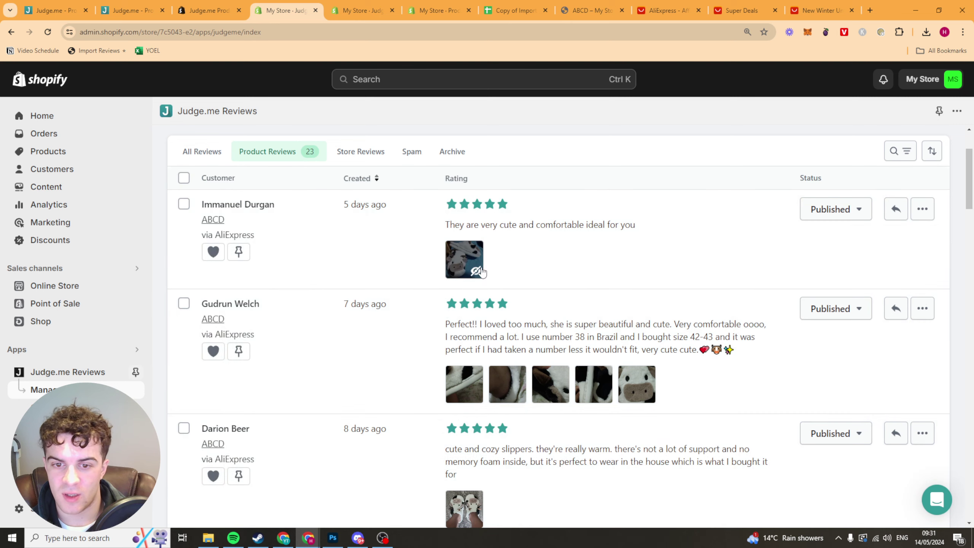
scroll(613, 276, "down", 15)
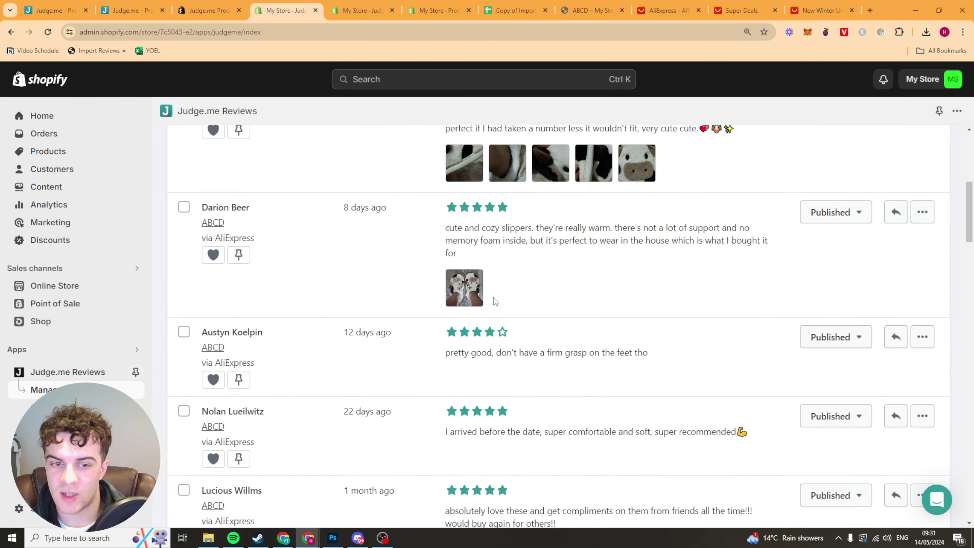
scroll(551, 292, "down", 20)
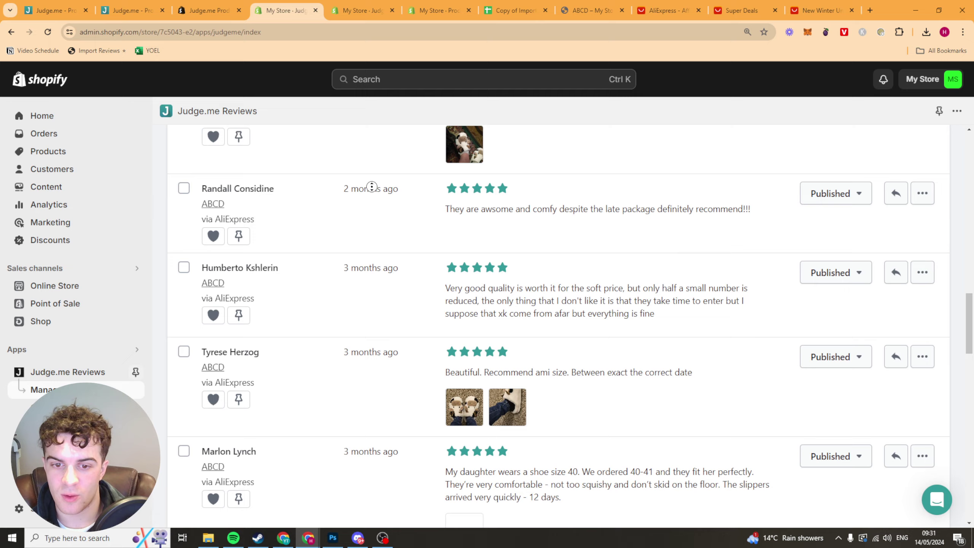
scroll(448, 245, "up", 20)
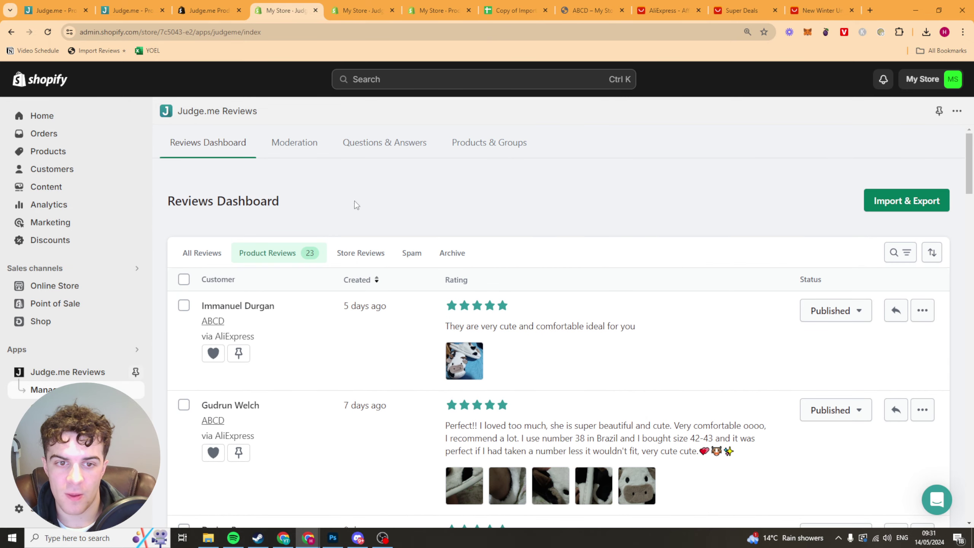
- Look at the Store Reviews, Spam and Archive lists of the Reviews Dashboard
left_click(357, 252)
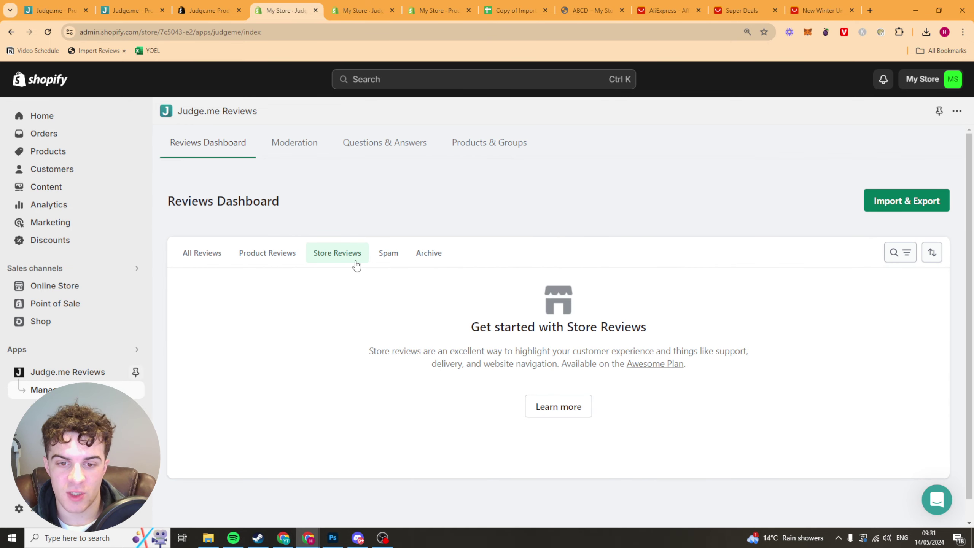
left_click(381, 262)
left_click(441, 256)
- Open the Moderation settings and examine the auto publish and review restriction options
left_click(294, 148)
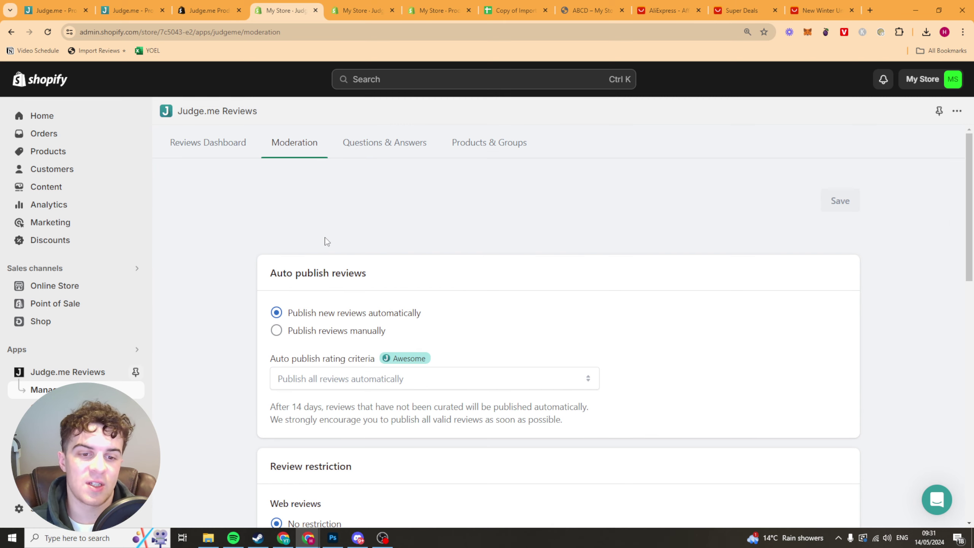
left_click_drag(269, 275, 368, 274)
triple_click(312, 273)
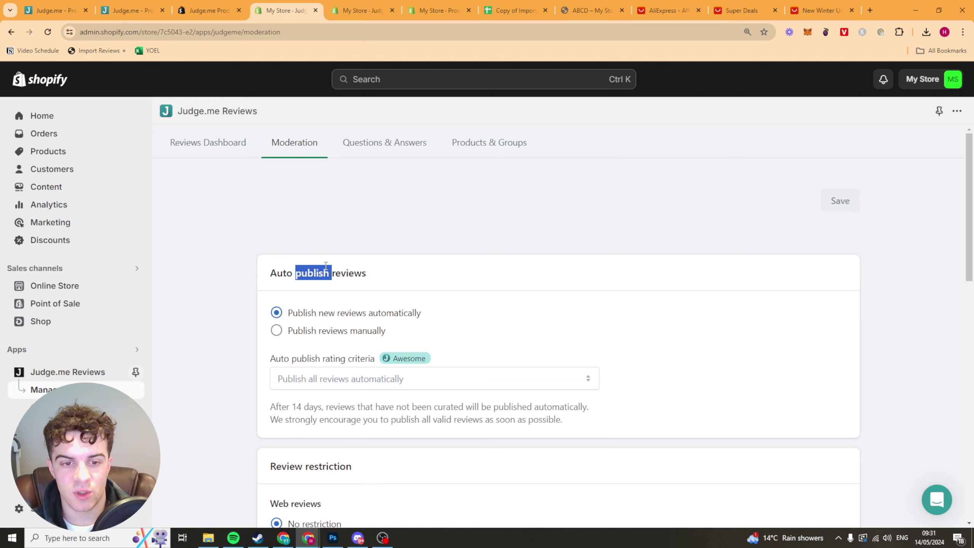
left_click(372, 270)
scroll(371, 270, "down", 1)
scroll(371, 270, "down", 1)
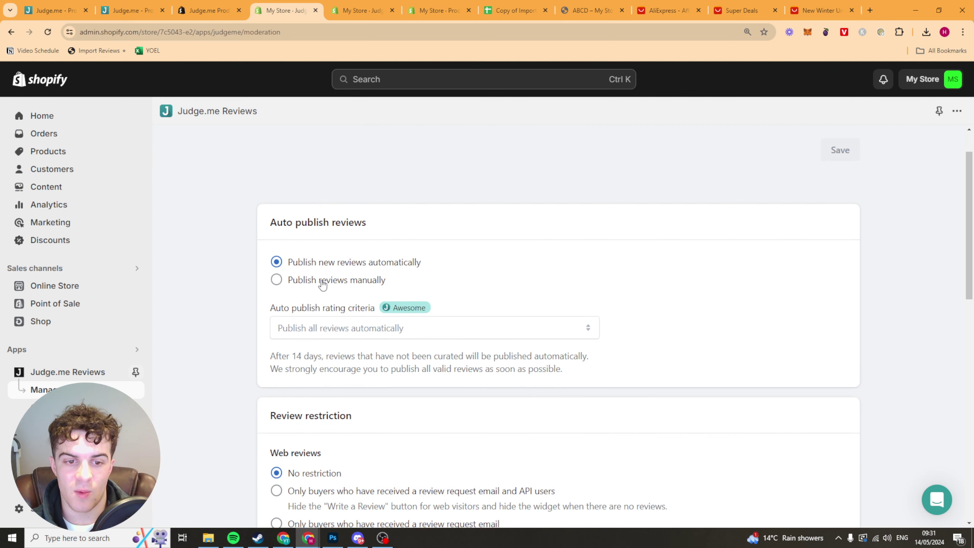
- Read through the Moderation options for auto publishing, web review restriction, spam filter, personal information and profanity filter
left_click(322, 284)
left_click(315, 266)
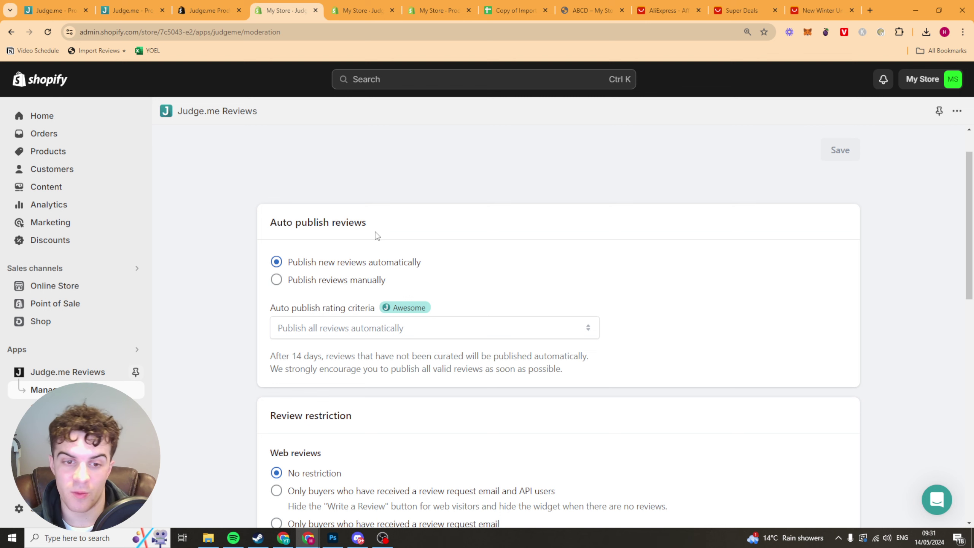
scroll(378, 235, "down", 5)
left_click_drag(282, 211, 370, 211)
double_click(350, 212)
triple_click(350, 212)
left_click(349, 203)
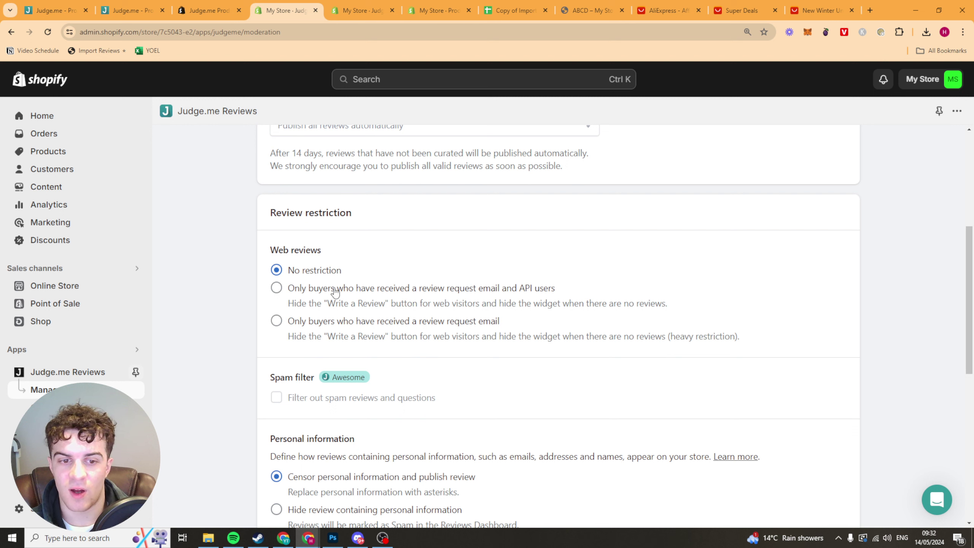
scroll(399, 294, "down", 3)
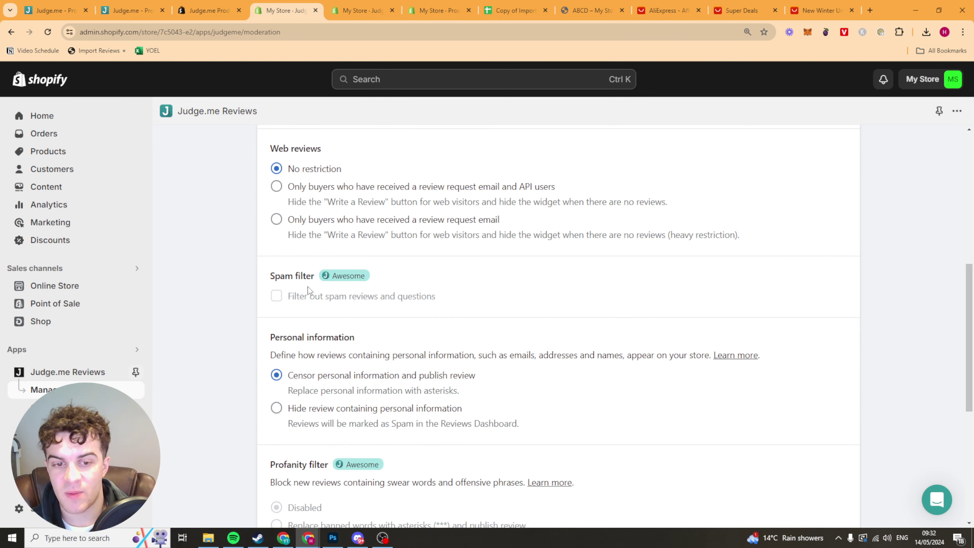
scroll(308, 284, "down", 3)
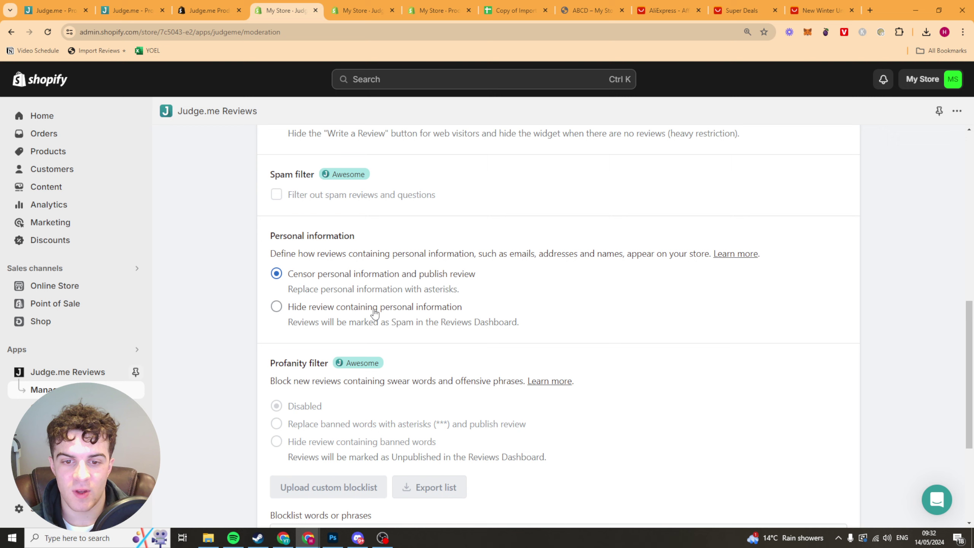
scroll(318, 293, "down", 5)
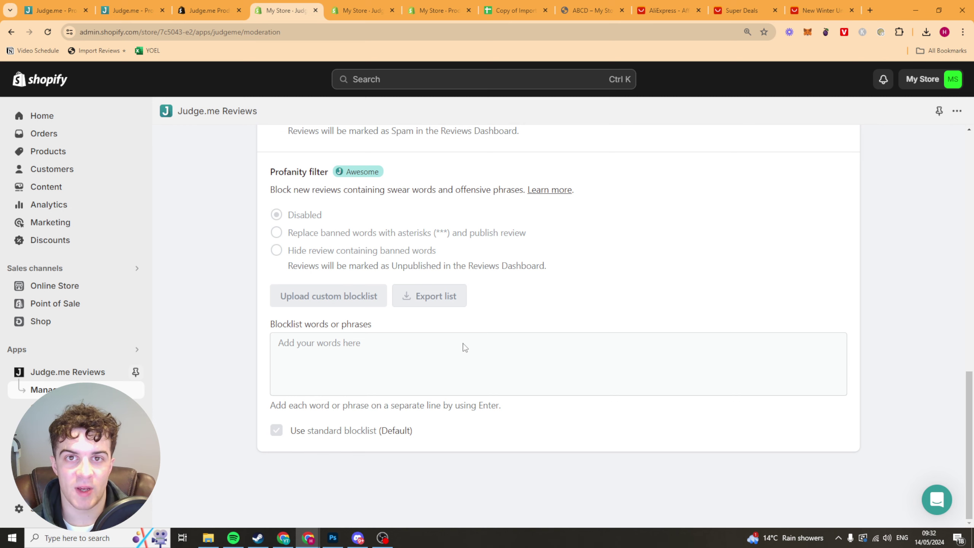
scroll(600, 279, "up", 15)
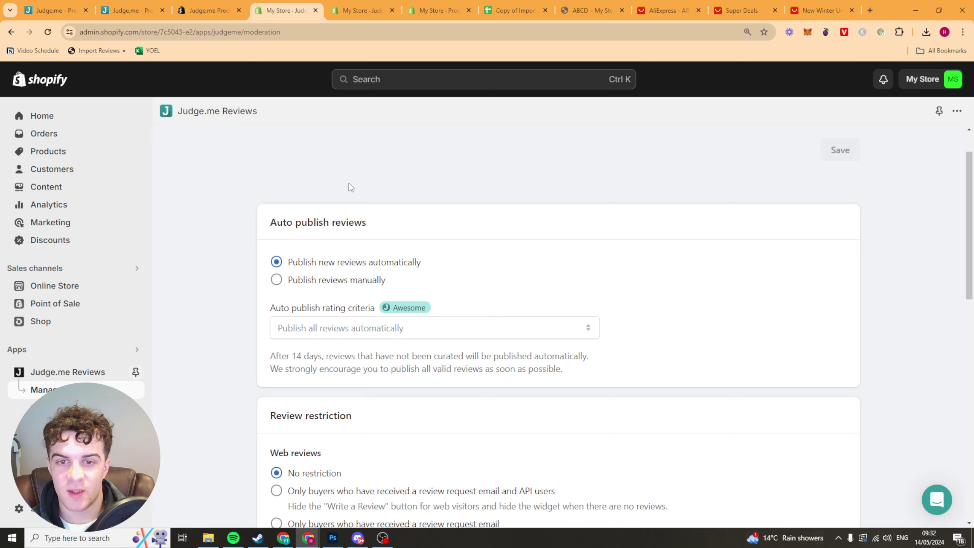
- Look over the Questions & Answers section, view its question import and export options, and return to the overview
left_click(402, 158)
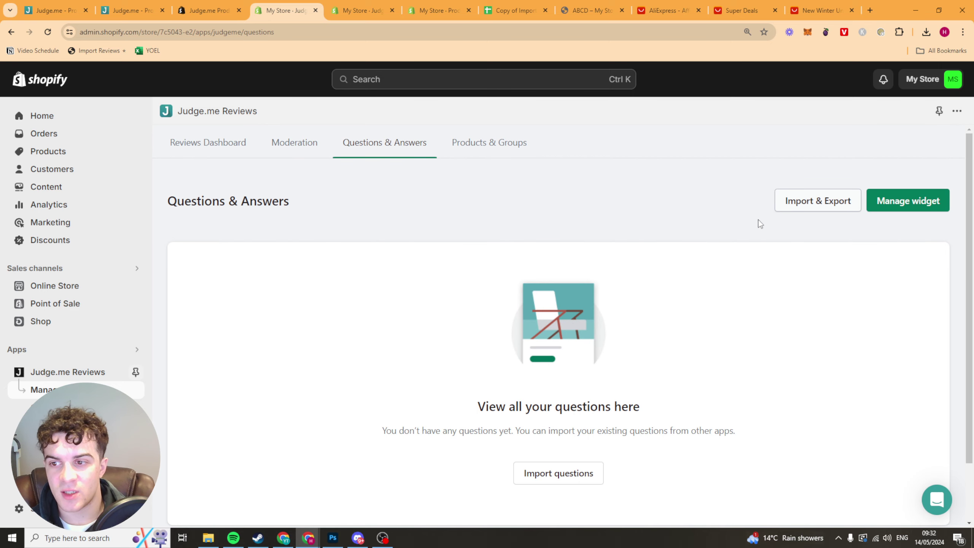
scroll(623, 348, "down", 2)
left_click_drag(439, 361, 680, 362)
triple_click(683, 361)
left_click(556, 404)
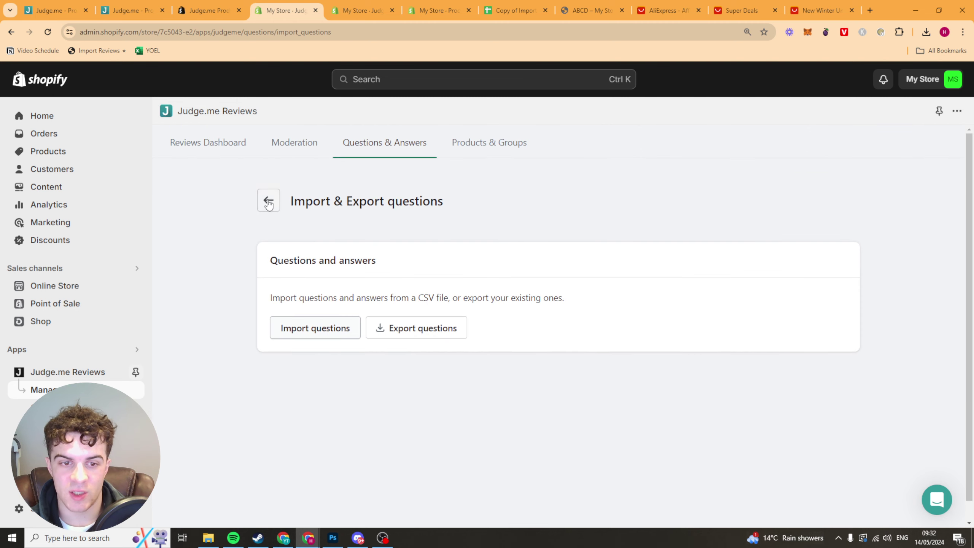
left_click(269, 202)
scroll(450, 302, "down", 2)
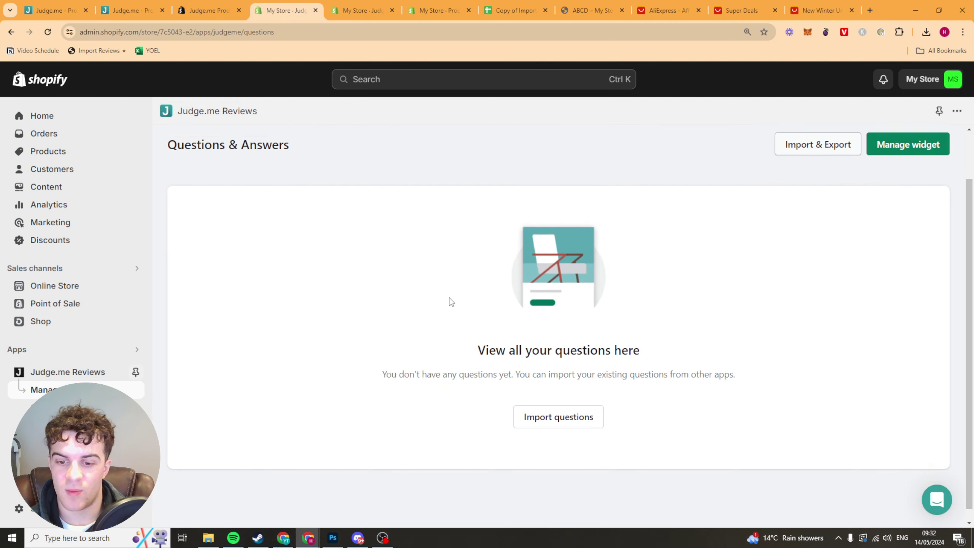
scroll(394, 289, "up", 2)
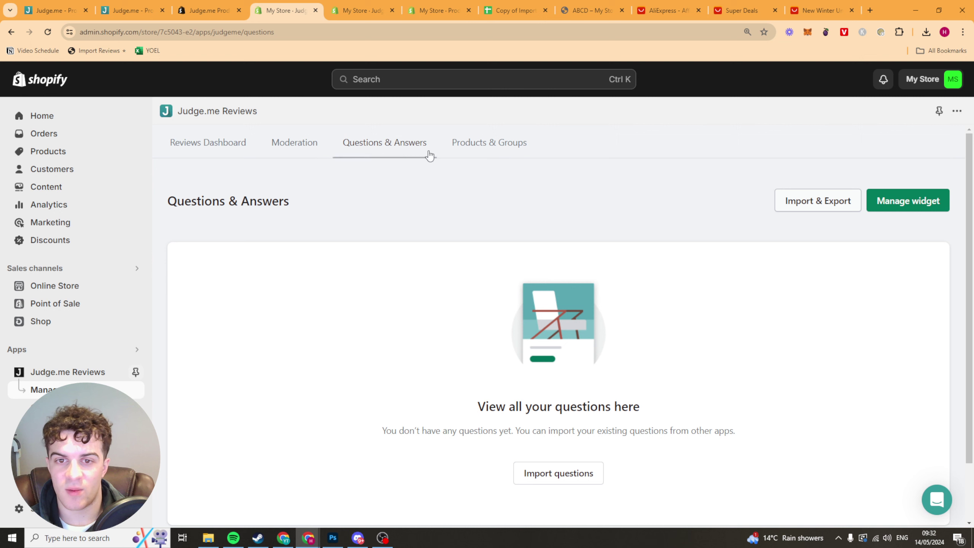
- Open Products & Groups and read how reviews are shared between grouped products
left_click(458, 152)
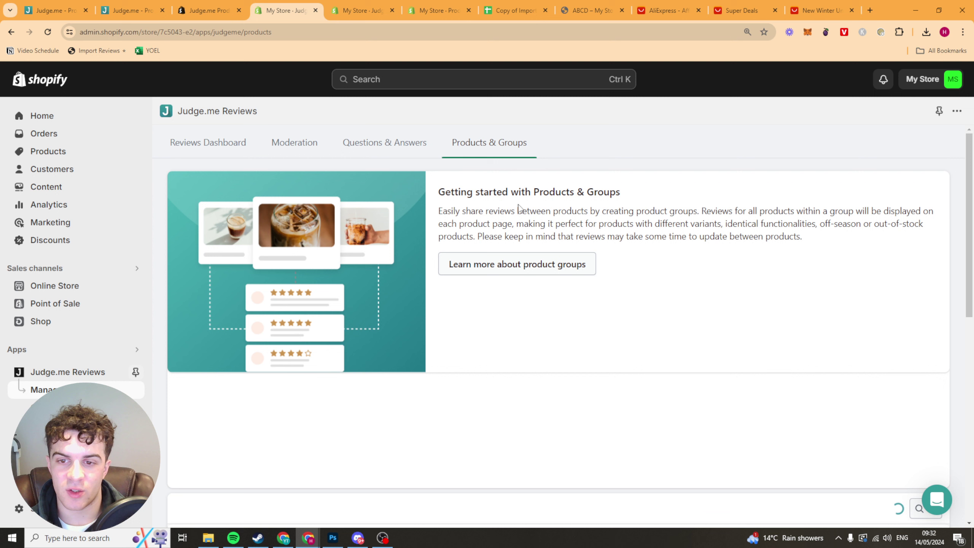
left_click_drag(549, 211, 728, 212)
triple_click(728, 212)
left_click(782, 225)
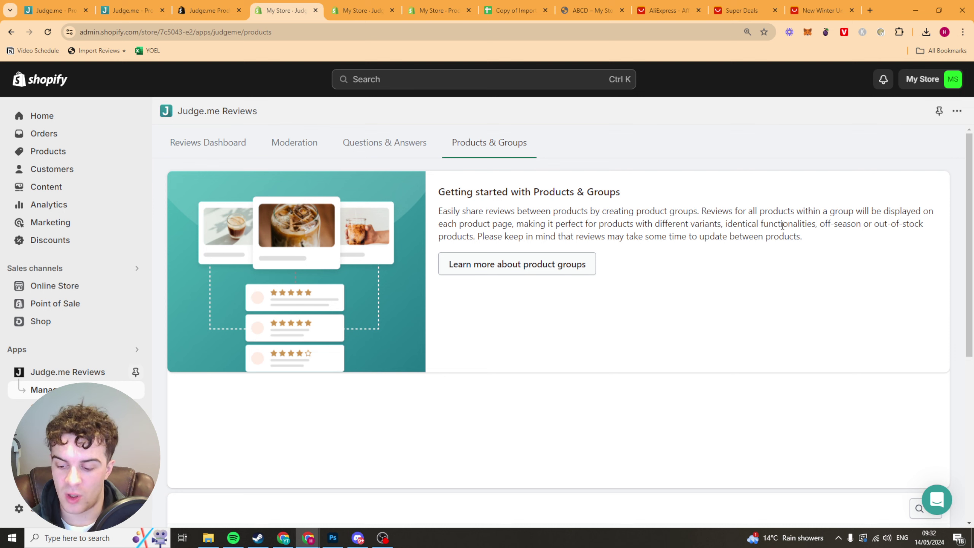
- Open the review Requests History and read the explanation of automatic review requests and their timing
left_click(77, 407)
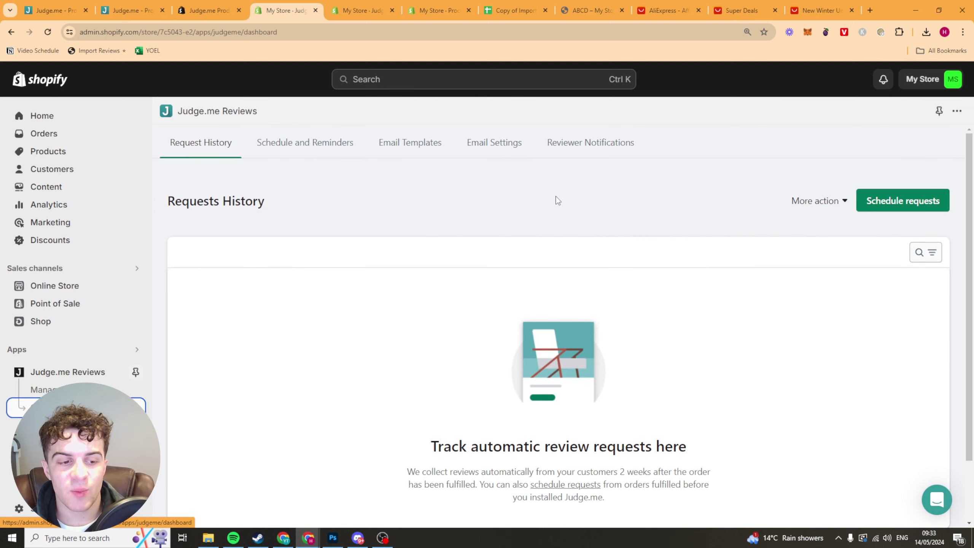
scroll(449, 220, "down", 2)
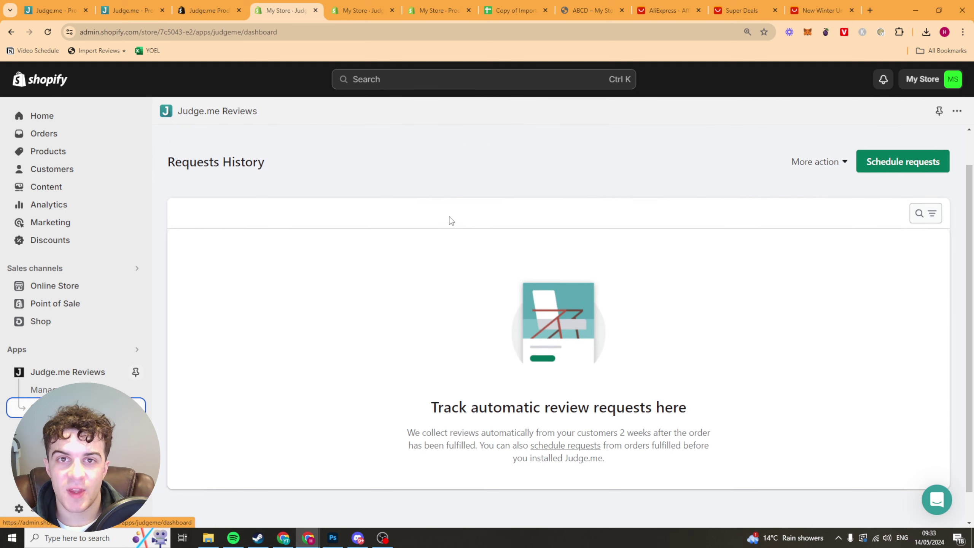
left_click_drag(420, 375, 507, 375)
triple_click(568, 374)
left_click(436, 411)
triple_click(573, 396)
left_click(628, 399)
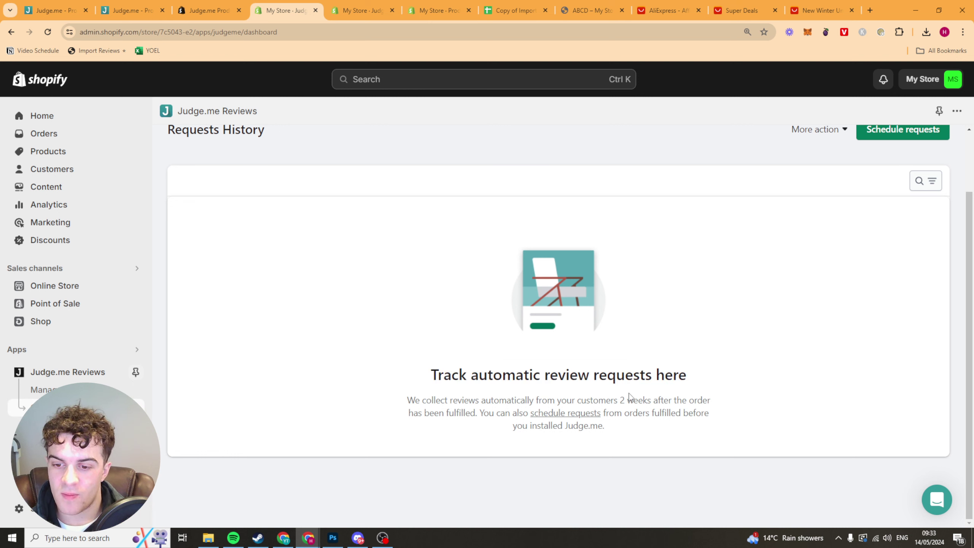
left_click_drag(432, 400, 607, 401)
triple_click(613, 400)
left_click(672, 401)
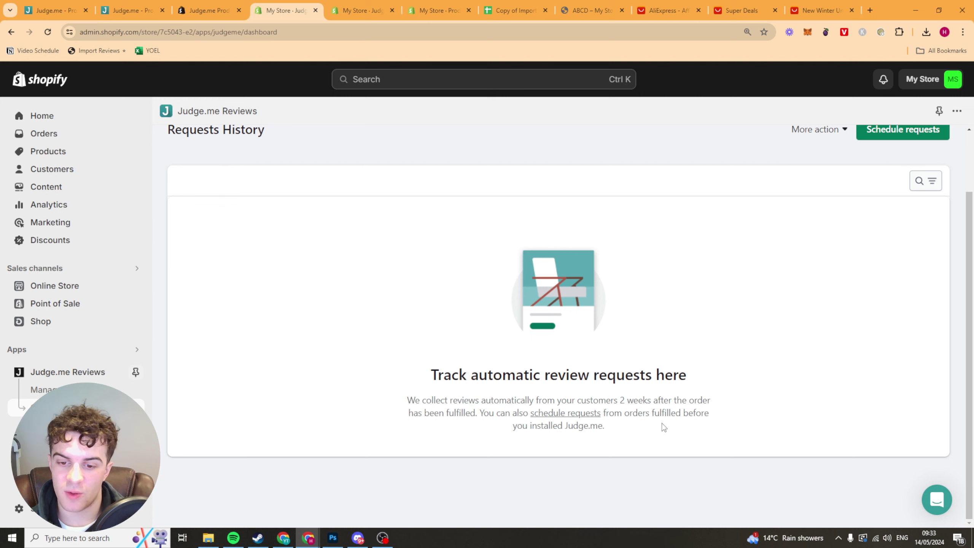
- Examine the options for scheduling requests for previous orders and manually, return to Requests History and view its additional actions
scroll(685, 424, "up", 2)
left_click(904, 202)
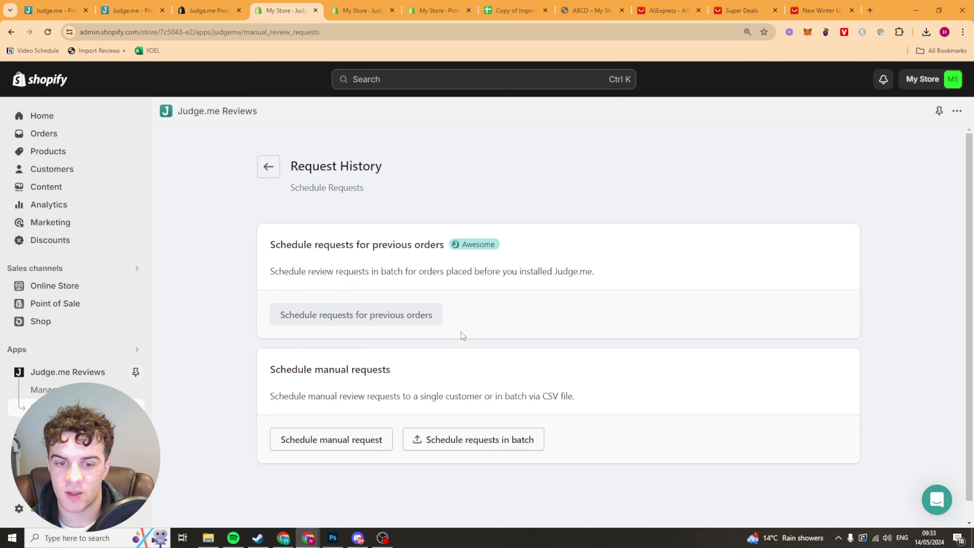
left_click_drag(290, 274, 517, 274)
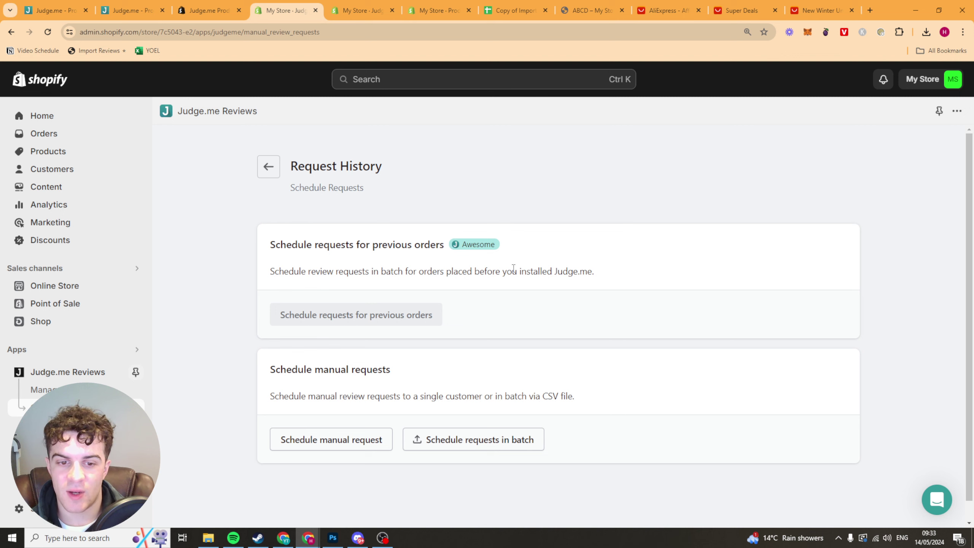
triple_click(517, 274)
left_click(409, 320)
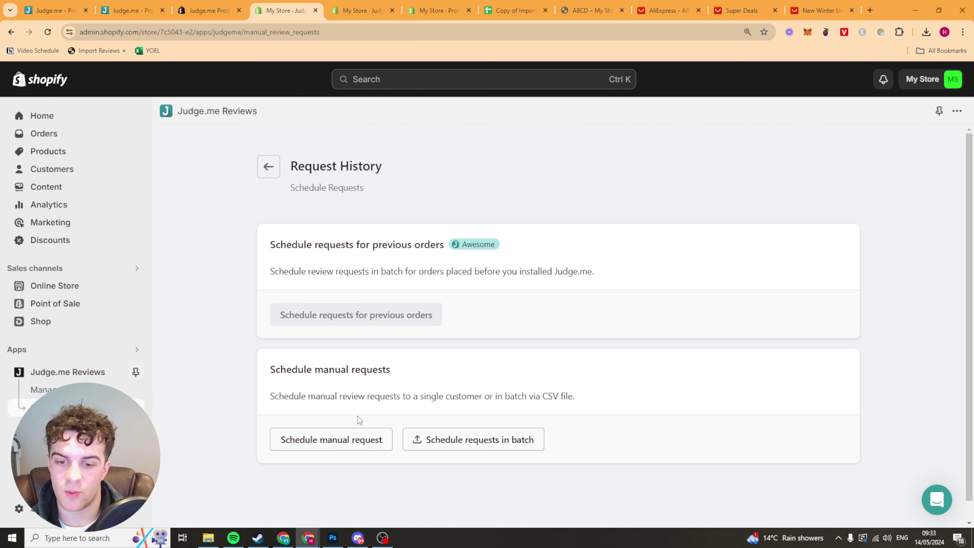
left_click_drag(329, 397, 445, 397)
double_click(464, 396)
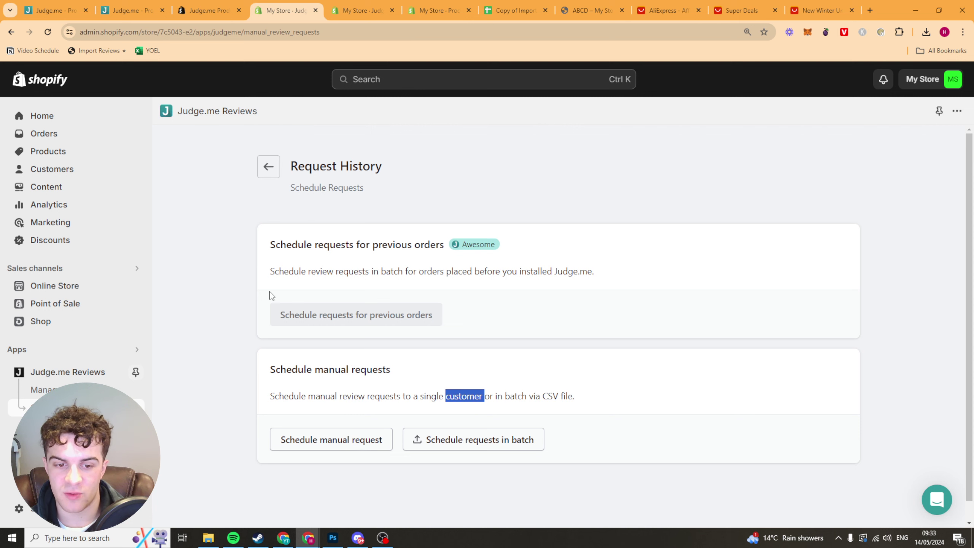
left_click(268, 168)
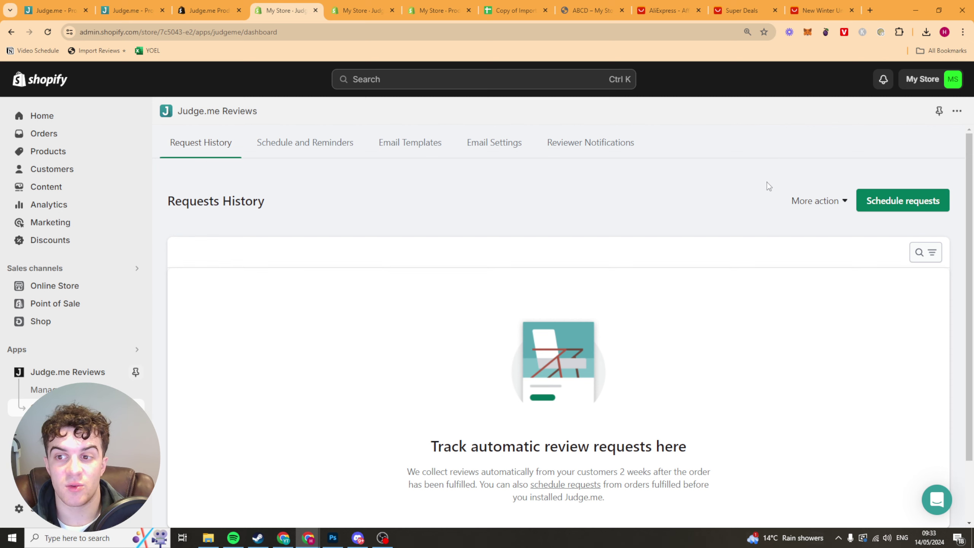
left_click(824, 200)
left_click(634, 205)
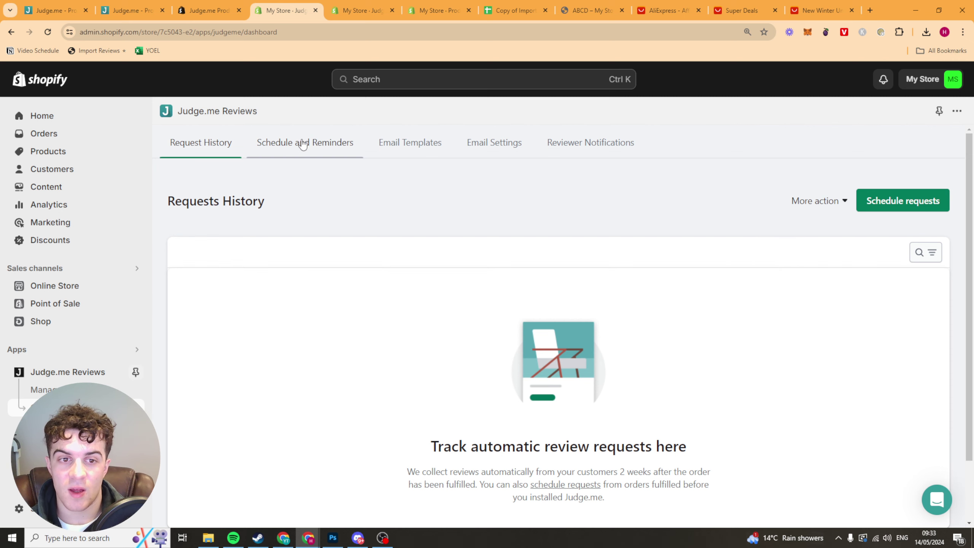
- Open Schedule and Reminders and examine the request timing for domestic and international orders
left_click(305, 142)
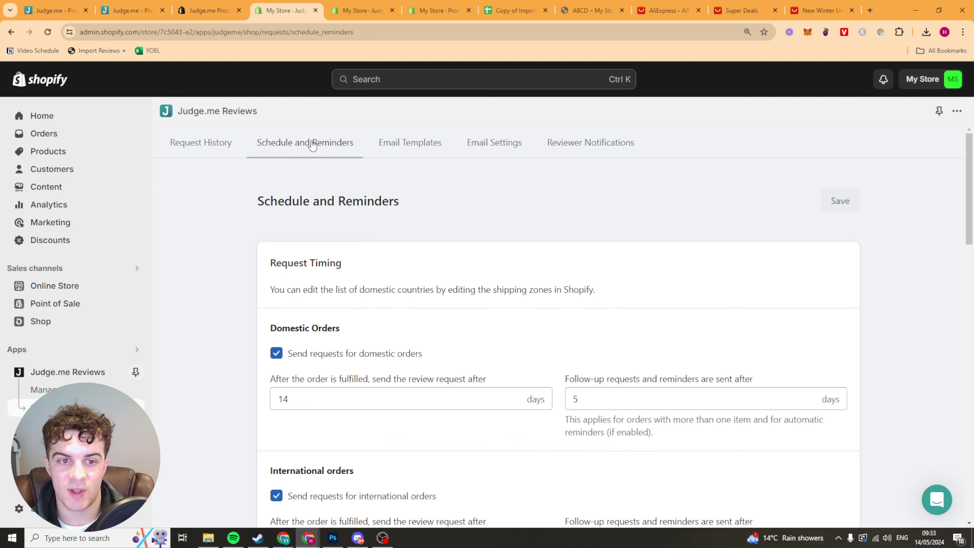
scroll(248, 289, "down", 5)
scroll(226, 238, "up", 3)
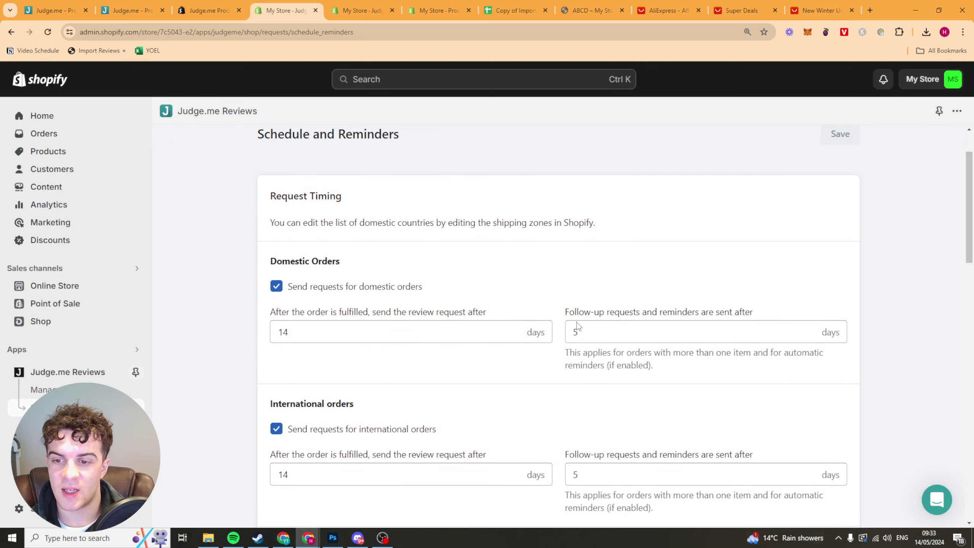
scroll(491, 337, "down", 5)
scroll(615, 306, "down", 4)
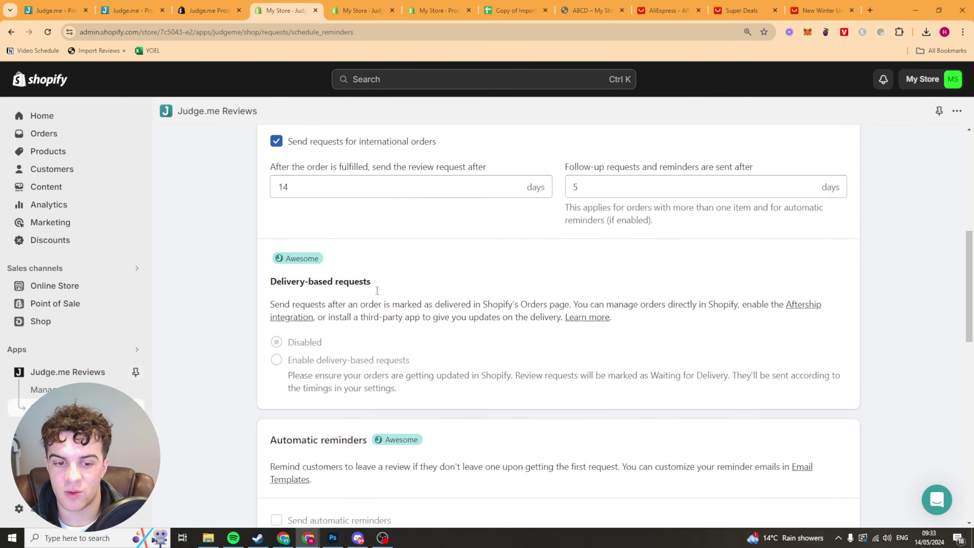
- Read the description of delivery-based requests in Schedule and Reminders
scroll(342, 283, "down", 1)
left_click_drag(334, 163, 359, 162)
triple_click(442, 198)
left_click(395, 188)
left_click_drag(395, 188, 654, 188)
left_click(654, 187)
double_click(716, 186)
left_click(332, 204)
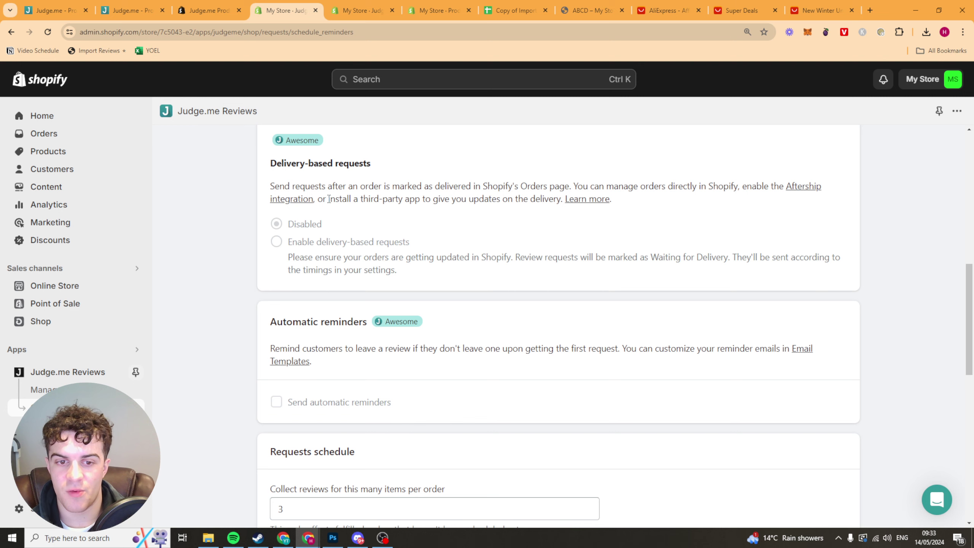
- Look over the automatic reminders, the items-per-order request schedule and the Requests Integration options
scroll(358, 256, "down", 4)
scroll(261, 257, "up", 2)
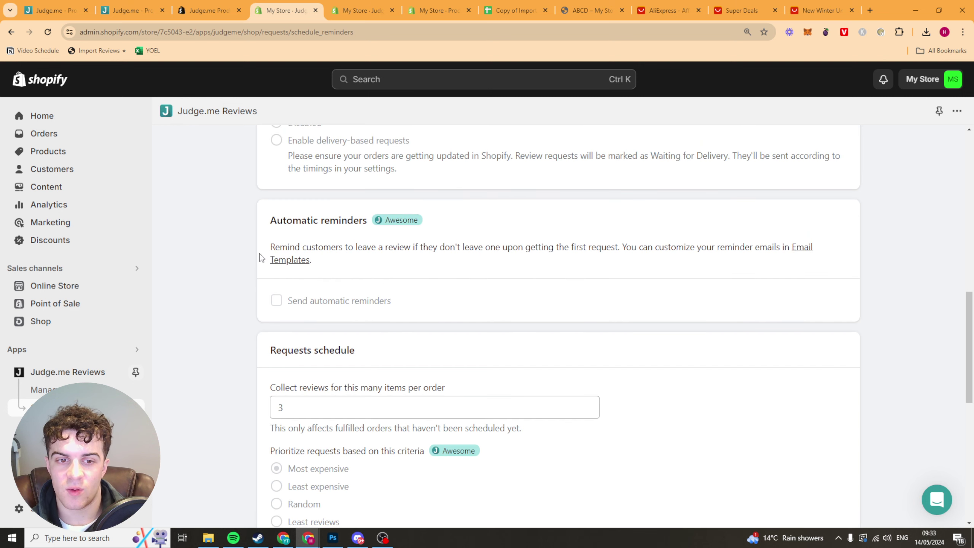
scroll(390, 264, "down", 3)
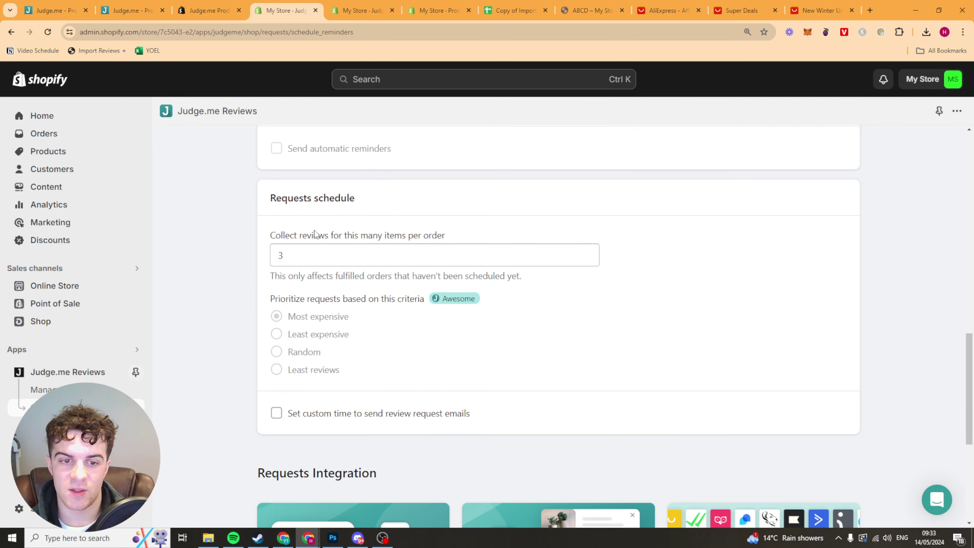
left_click_drag(314, 234, 446, 244)
triple_click(408, 234)
left_click(332, 330)
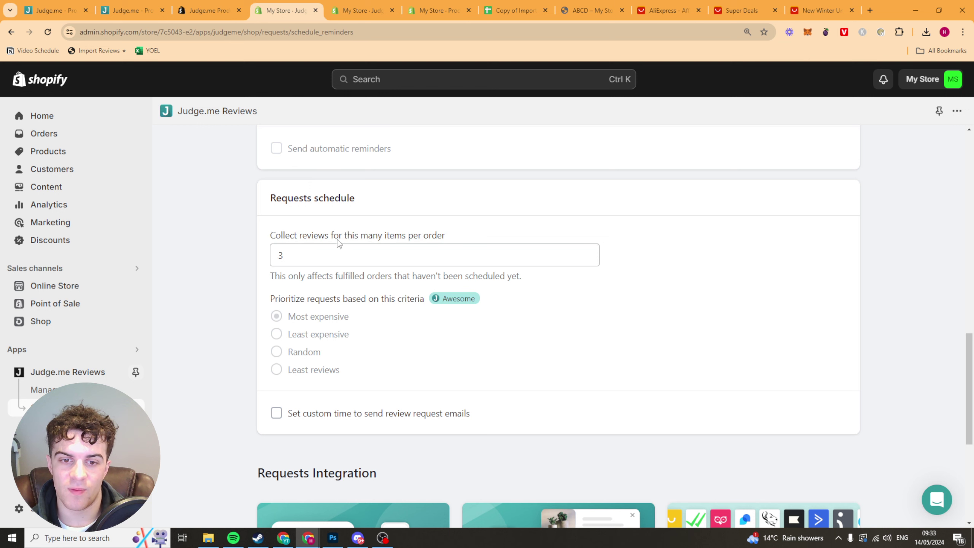
scroll(395, 343, "down", 4)
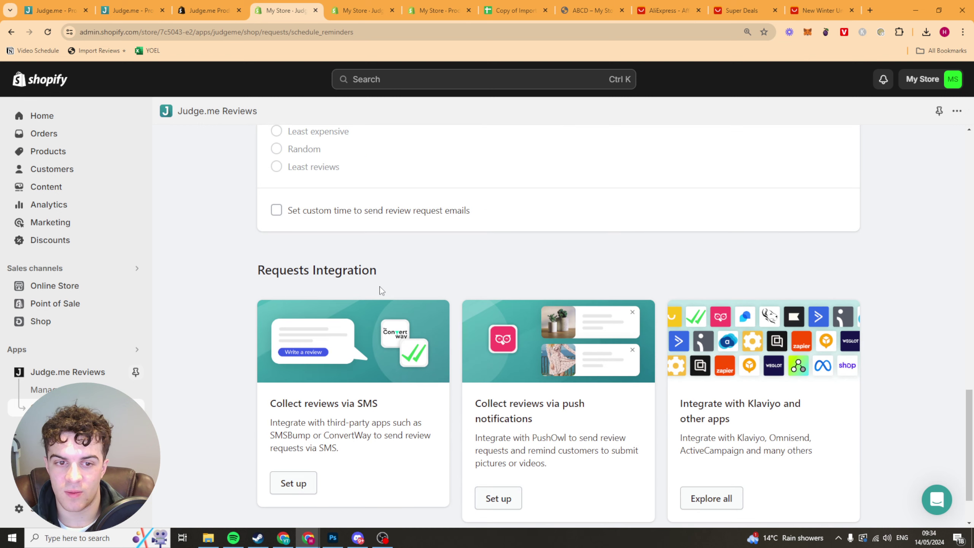
scroll(378, 289, "up", 2)
scroll(496, 174, "up", 5)
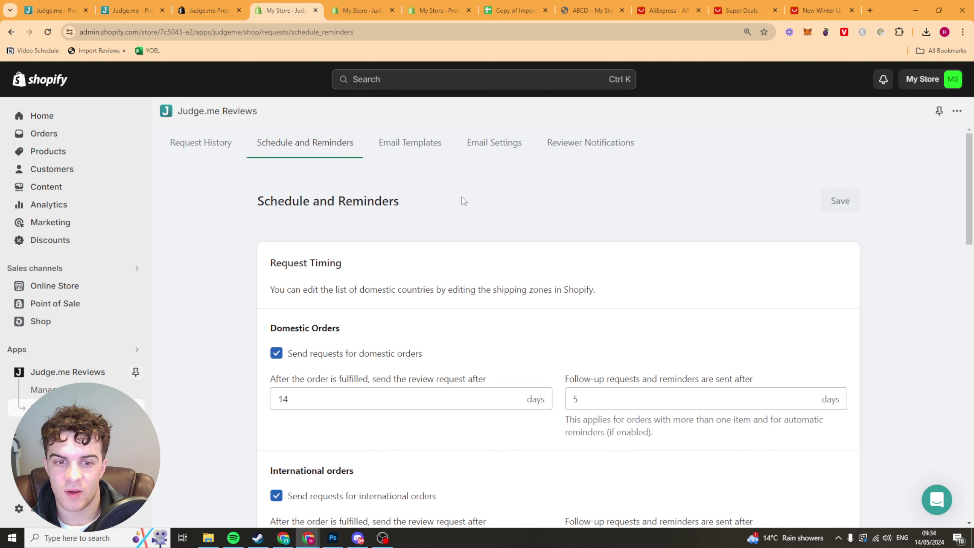
- Open the active email template for editing, dismiss the store logo suggestion and look over the email's content
left_click(422, 153)
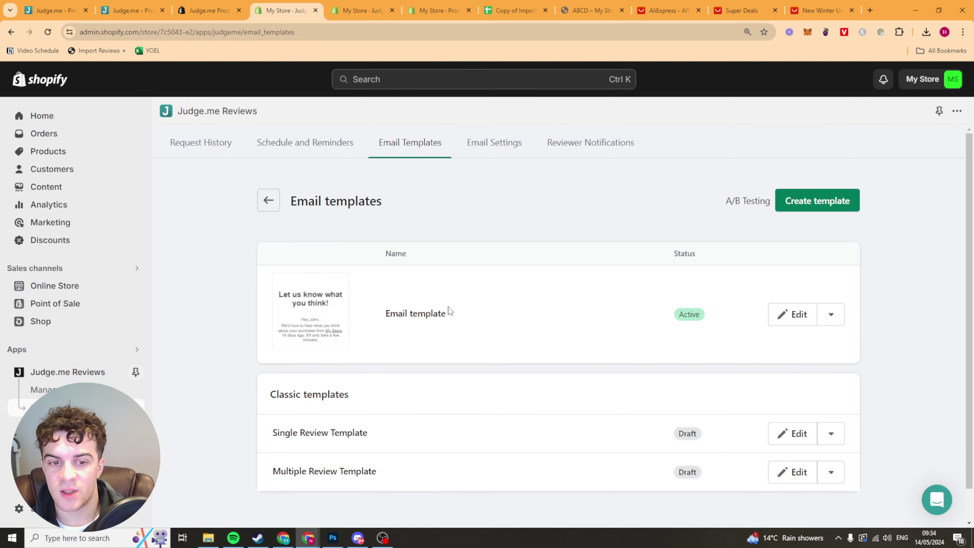
scroll(369, 304, "down", 1)
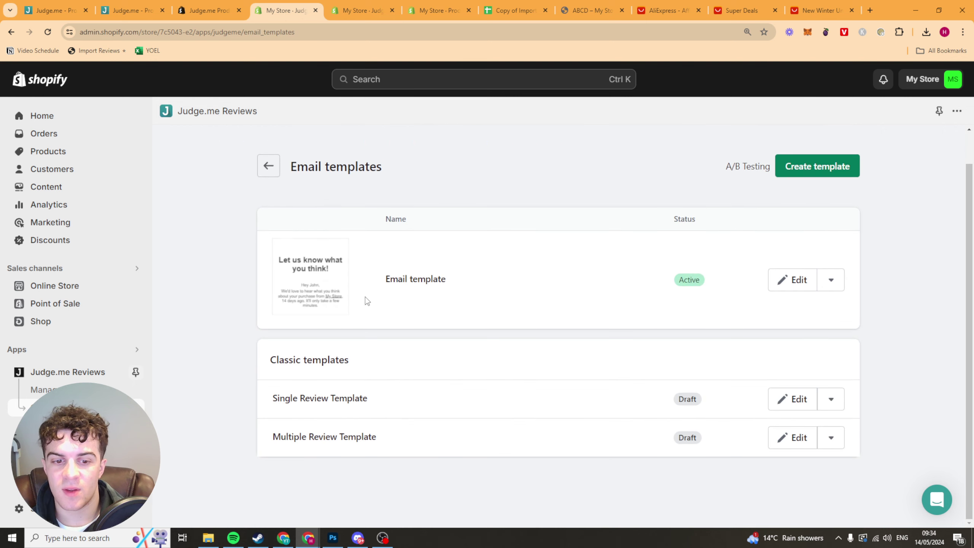
left_click(782, 291)
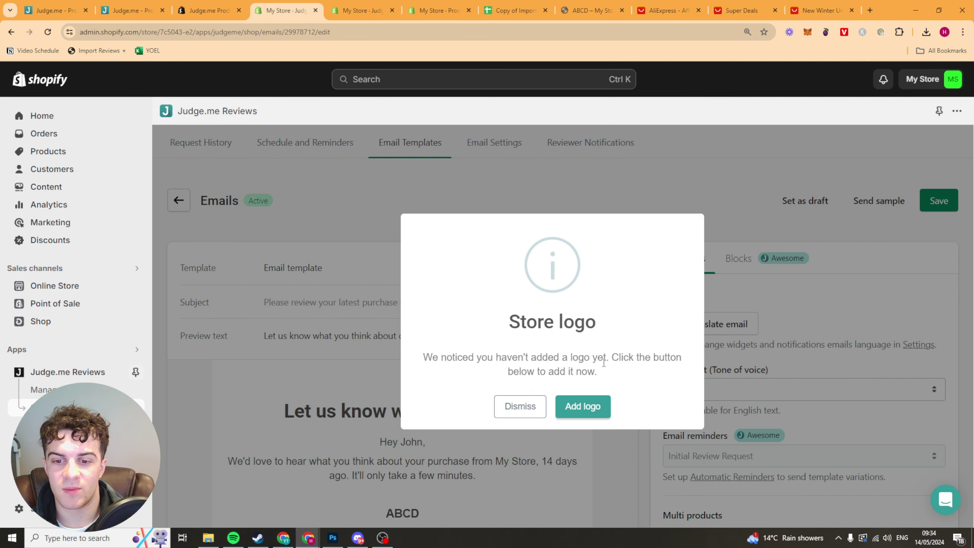
left_click(513, 406)
scroll(393, 182, "down", 5)
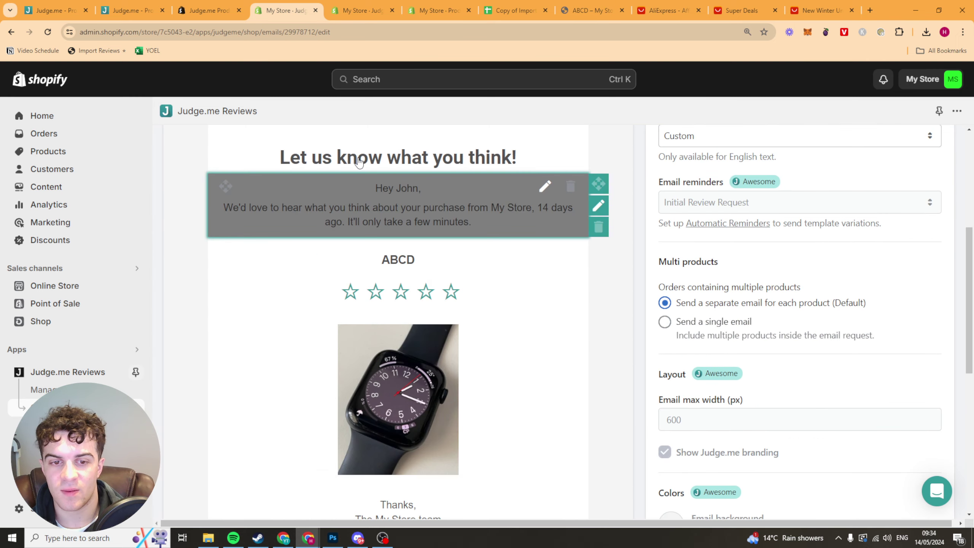
- Examine the review request email preview from its subject and greeting through the product rating block to the footer
scroll(393, 182, "down", 2)
scroll(446, 296, "up", 4)
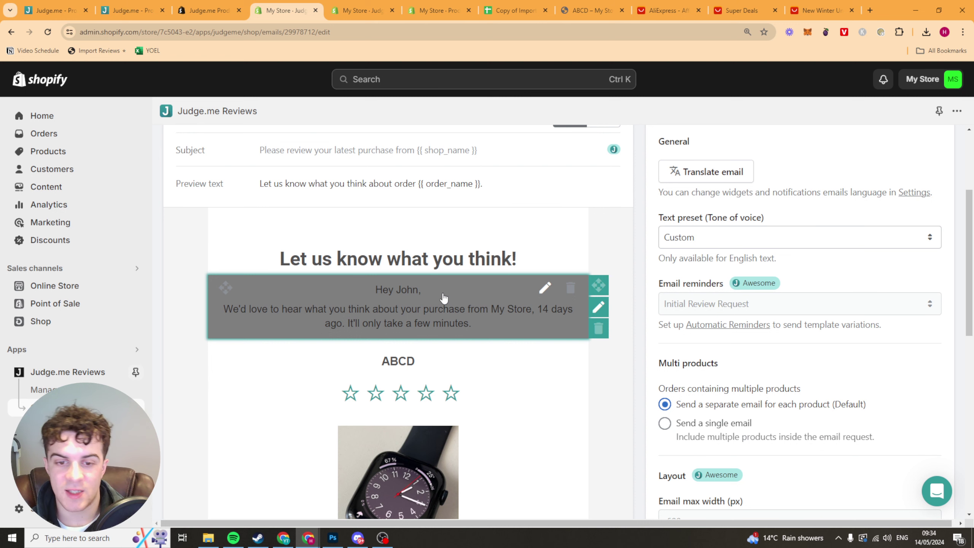
scroll(380, 348, "down", 4)
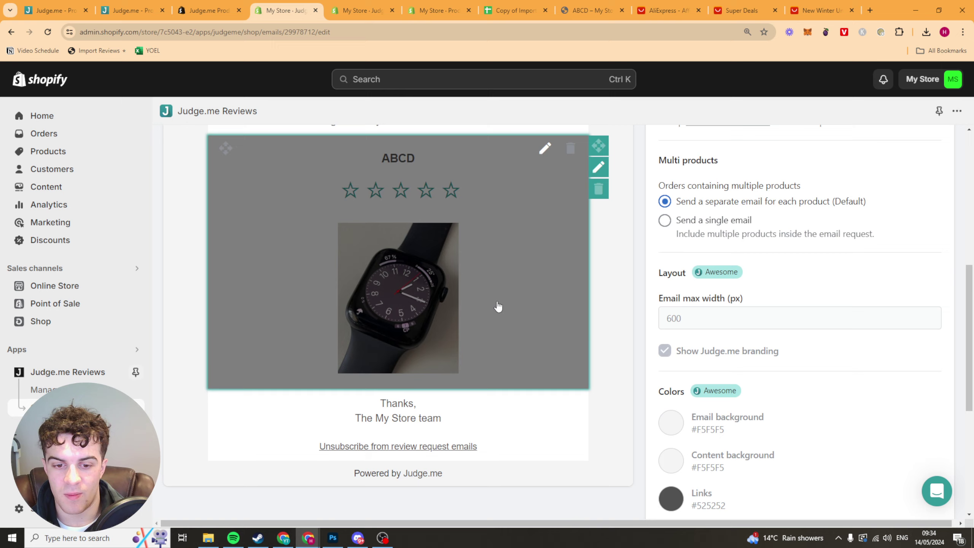
scroll(429, 433, "up", 7)
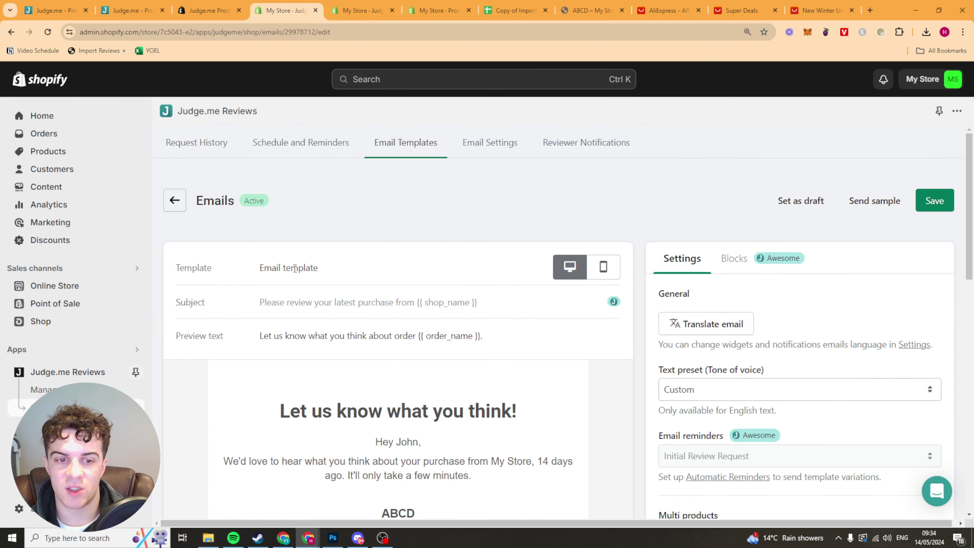
scroll(500, 334, "down", 5)
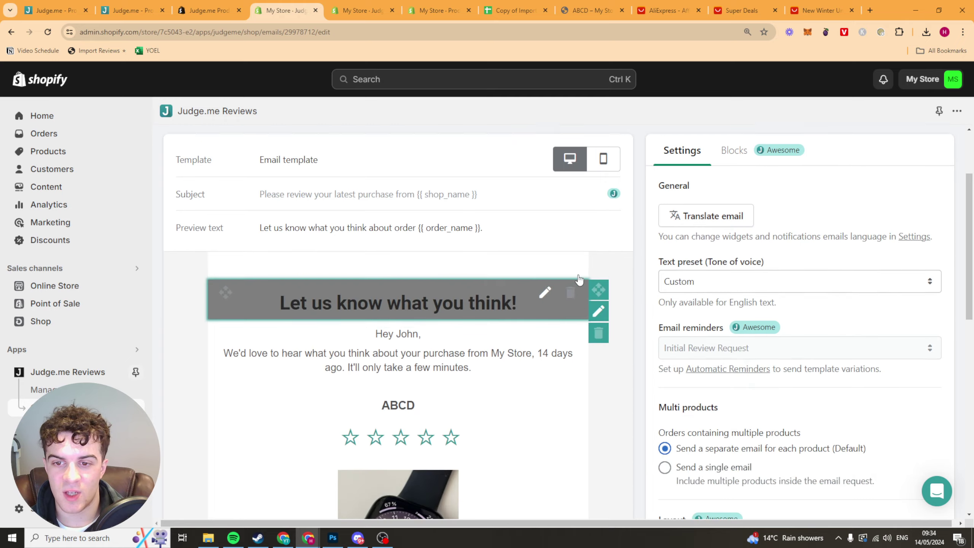
scroll(544, 326, "down", 4)
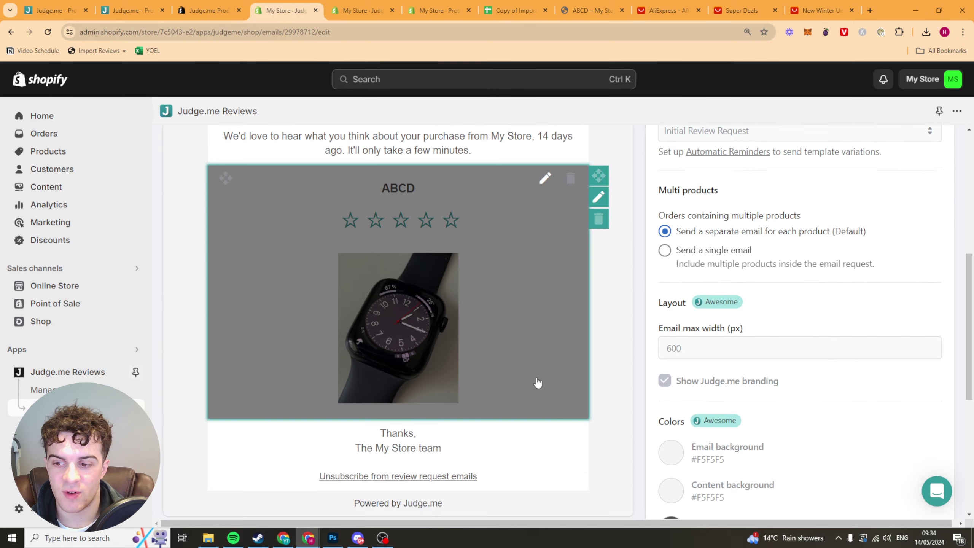
scroll(463, 341, "up", 8)
scroll(559, 288, "up", 1)
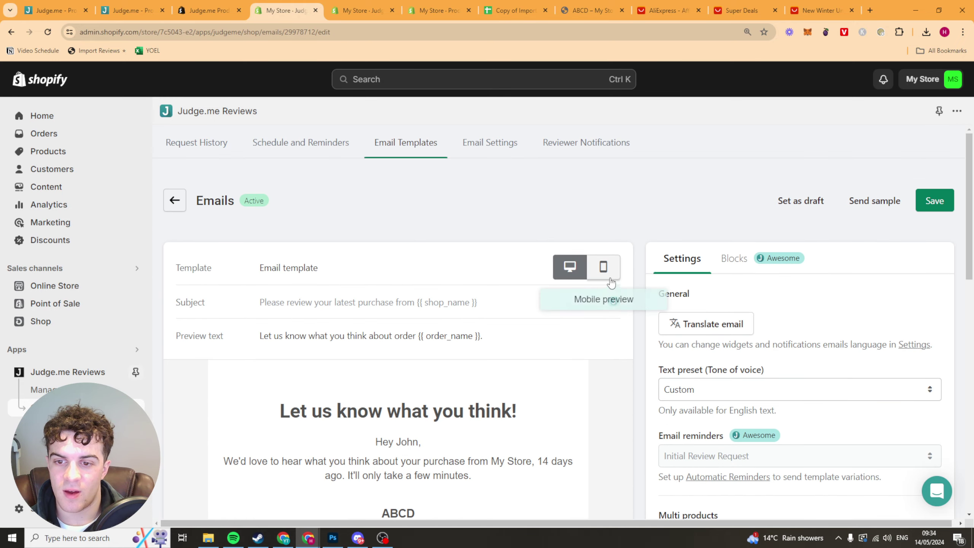
- Preview the email template for mobile, return to the desktop preview and look over the layout, colour and advanced settings
left_click(603, 267)
left_click(570, 266)
scroll(546, 287, "down", 8)
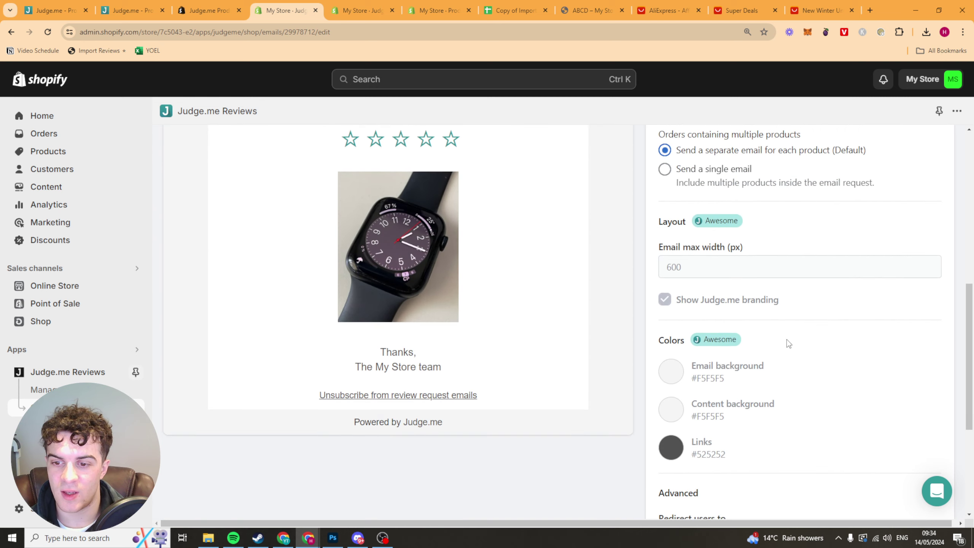
scroll(786, 341, "down", 5)
scroll(778, 448, "up", 15)
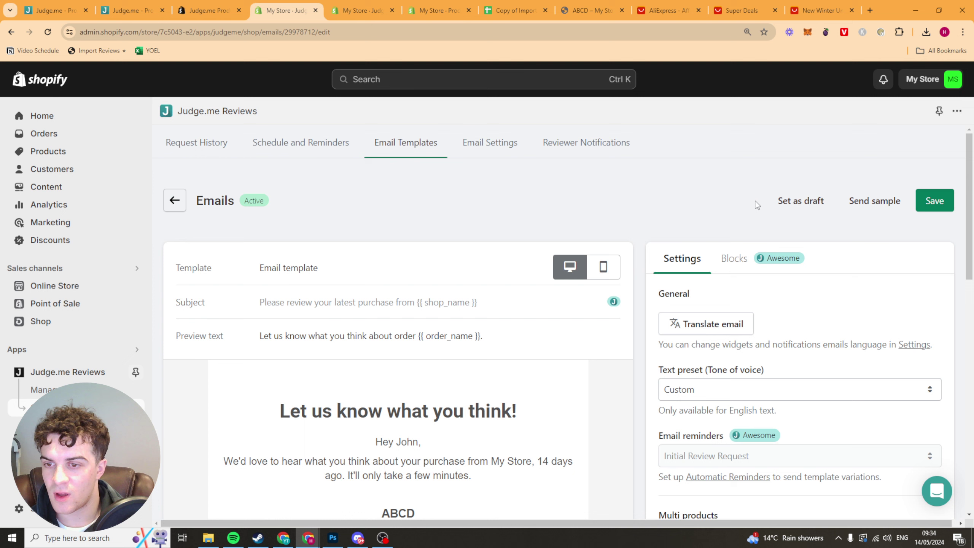
- Look over the content and main review blocks offered for the email template
left_click(731, 258)
scroll(778, 333, "down", 9)
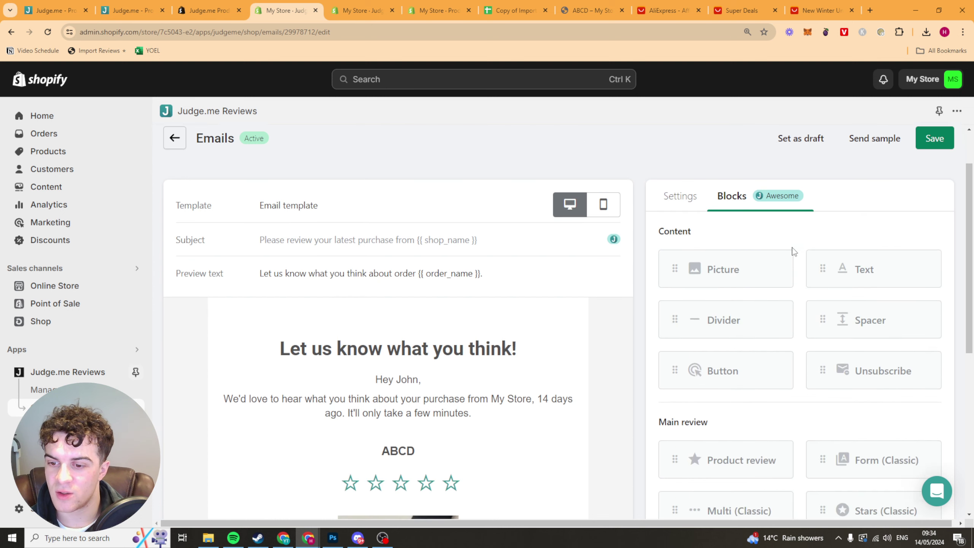
scroll(750, 372, "up", 10)
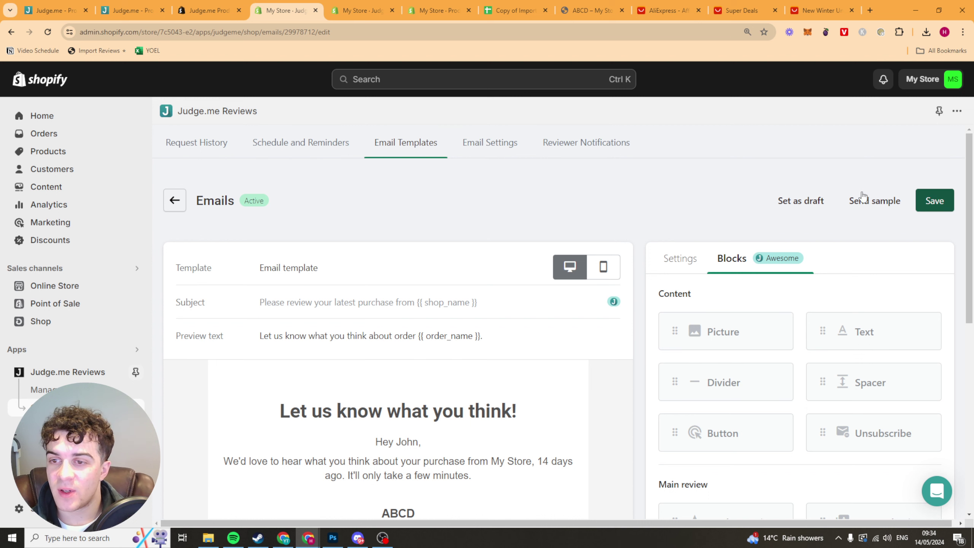
- Open Email Settings and review the sender info, multilanguage emails, custom forms, campaigns, tone of voice and blocklist options
left_click(465, 154)
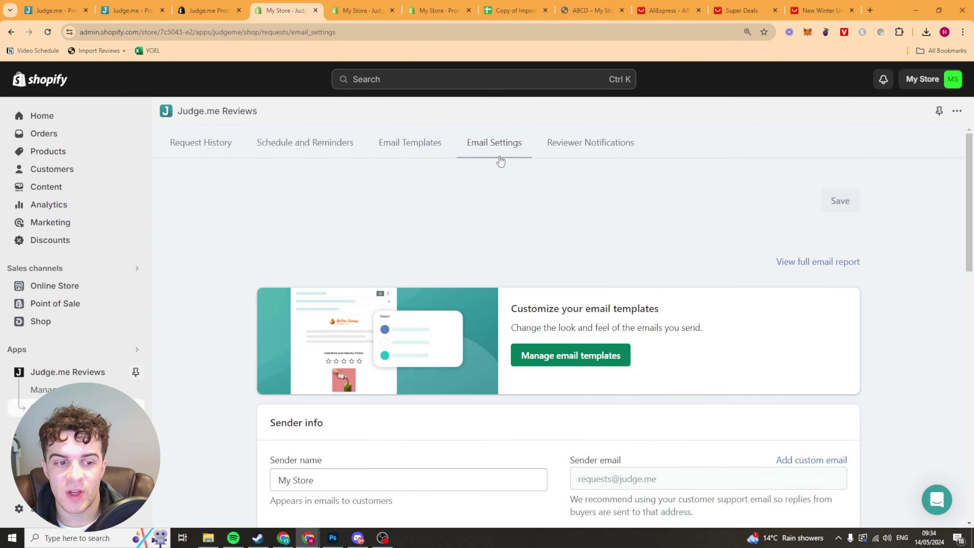
scroll(395, 278, "down", 4)
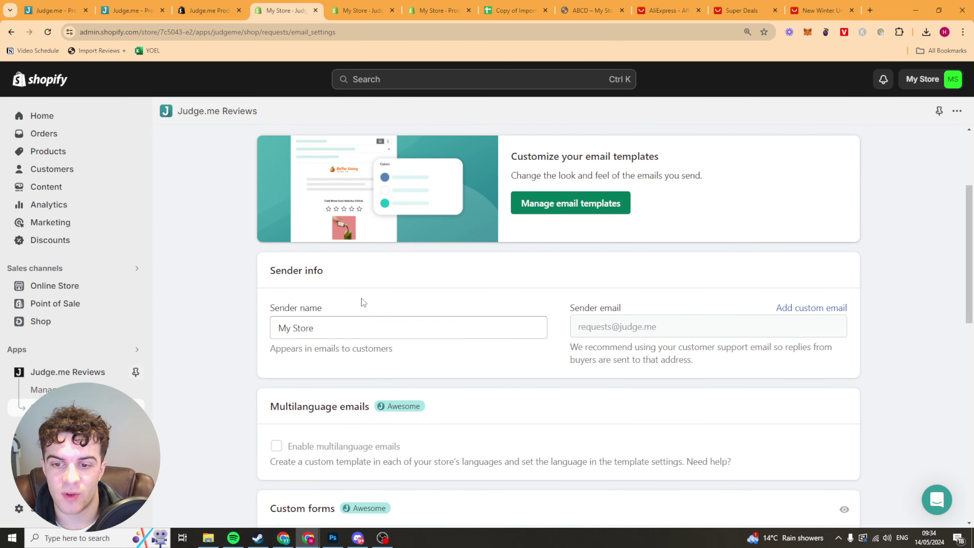
scroll(389, 329, "down", 5)
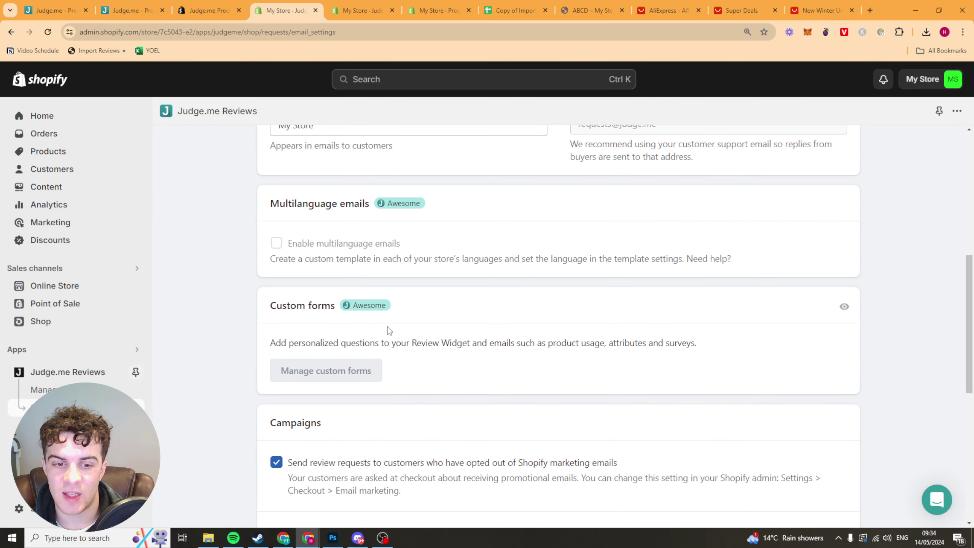
scroll(277, 303, "down", 9)
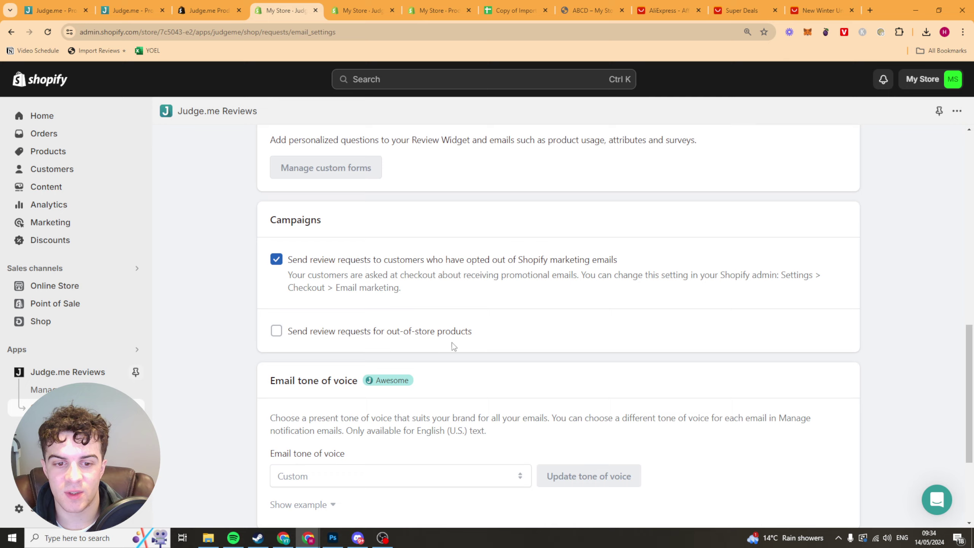
scroll(499, 346, "up", 20)
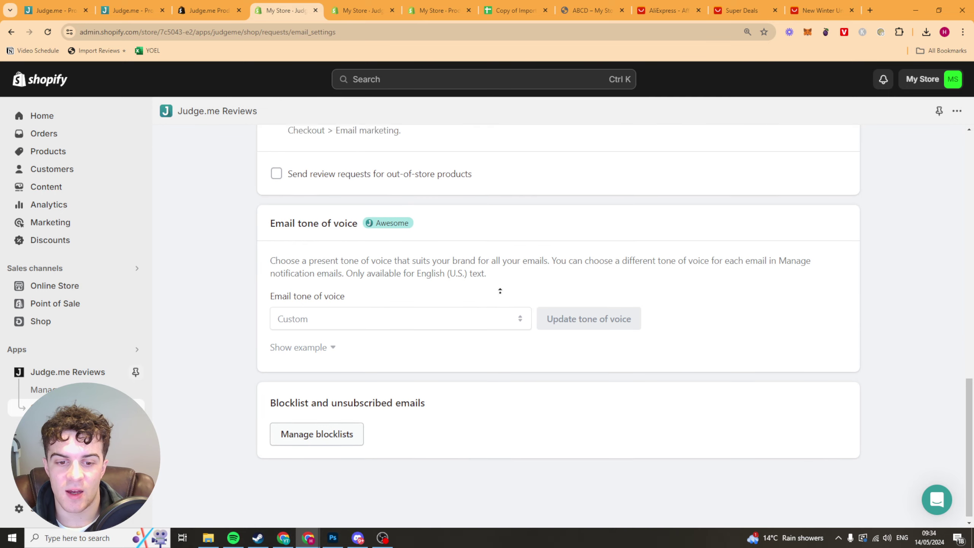
- Open Reviewer Notifications and read through the reply, media reminder, Q&A and review confirmation email options
left_click(591, 142)
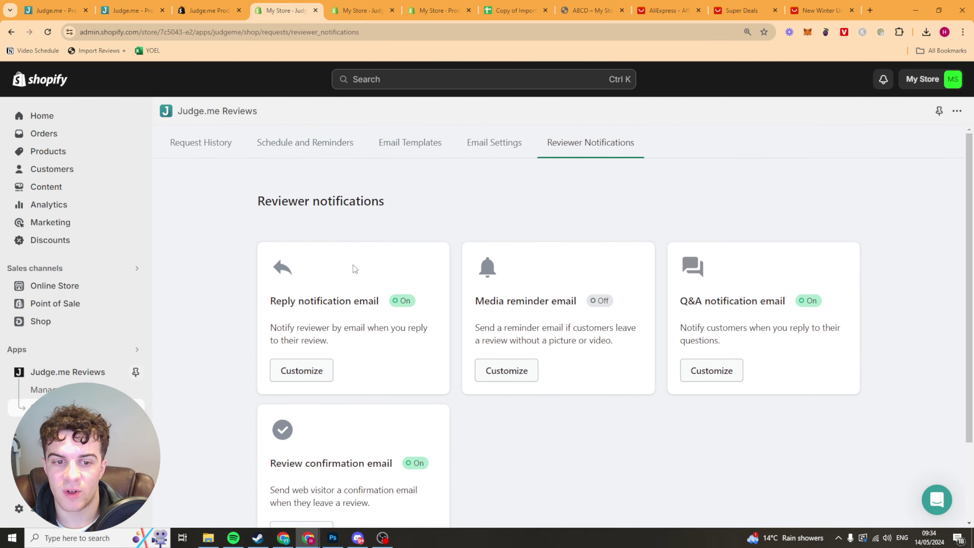
left_click_drag(276, 300, 393, 296)
left_click_drag(493, 301, 576, 302)
triple_click(492, 300)
double_click(509, 301)
left_click(704, 301)
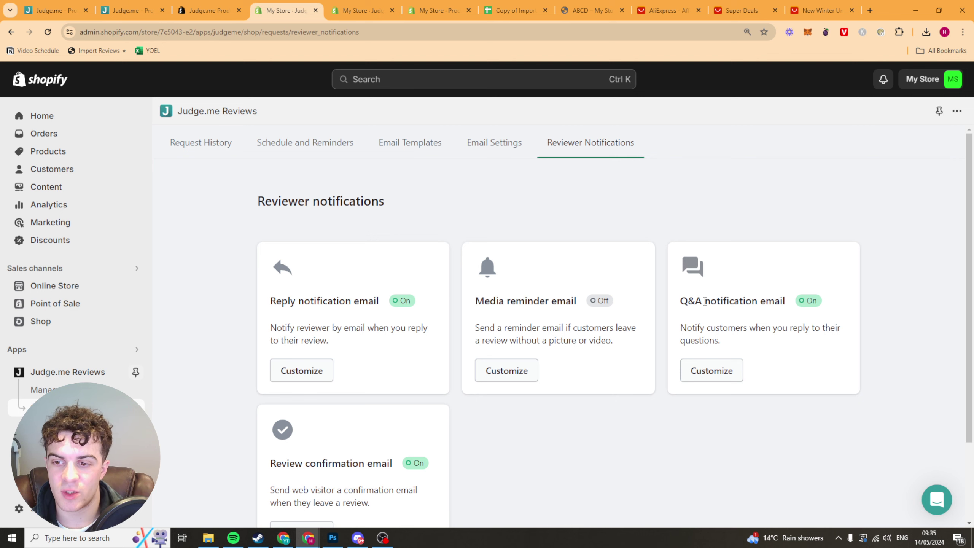
scroll(704, 302, "down", 3)
left_click_drag(704, 200, 775, 201)
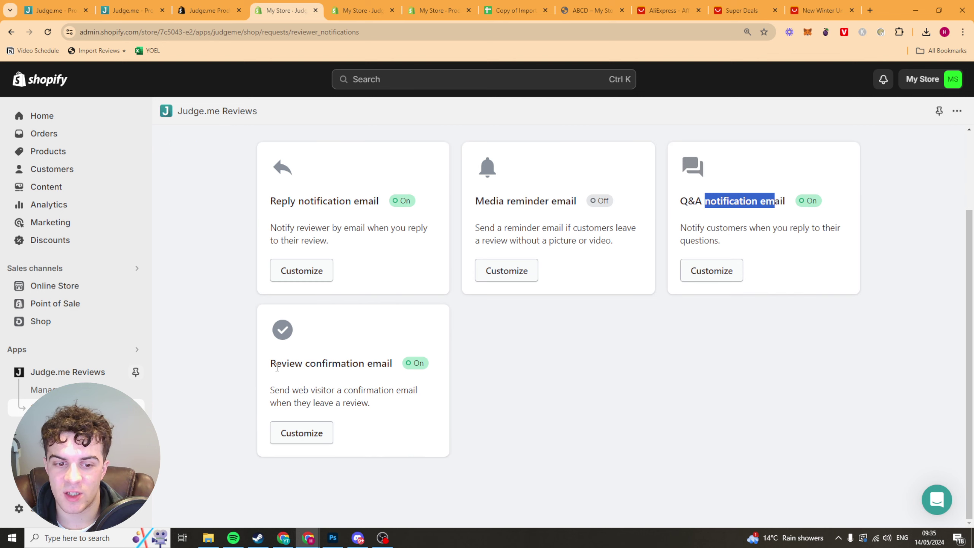
left_click_drag(277, 367, 349, 365)
triple_click(347, 363)
left_click(442, 365)
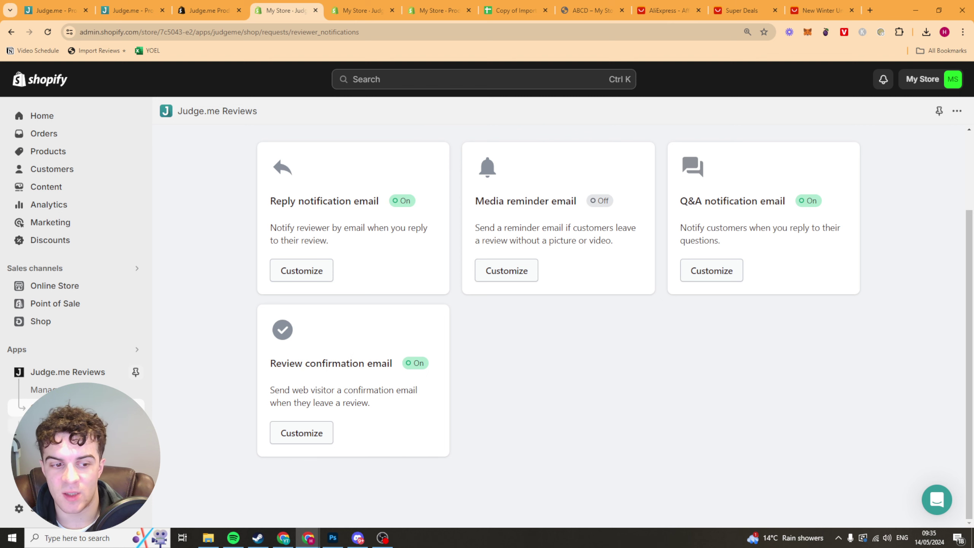
- Open the Judge.me widgets overview and look over the Getting started and Showcase reviews widgets
left_click(46, 424)
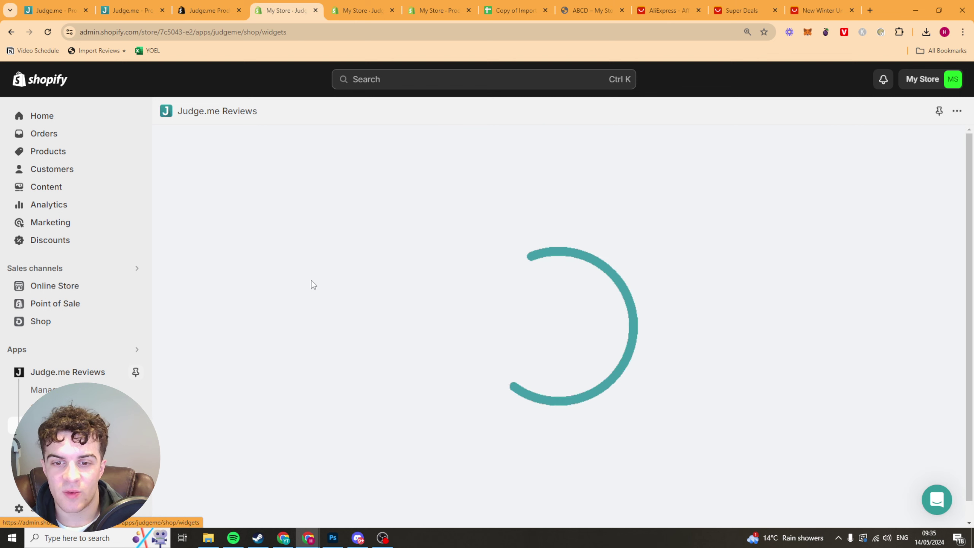
scroll(611, 311, "down", 3)
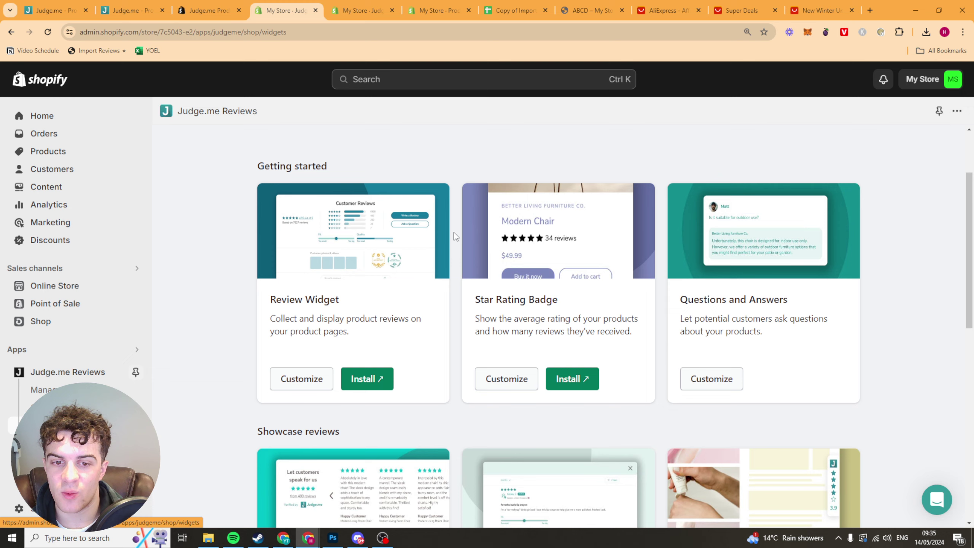
scroll(744, 218, "up", 2)
scroll(575, 269, "down", 5)
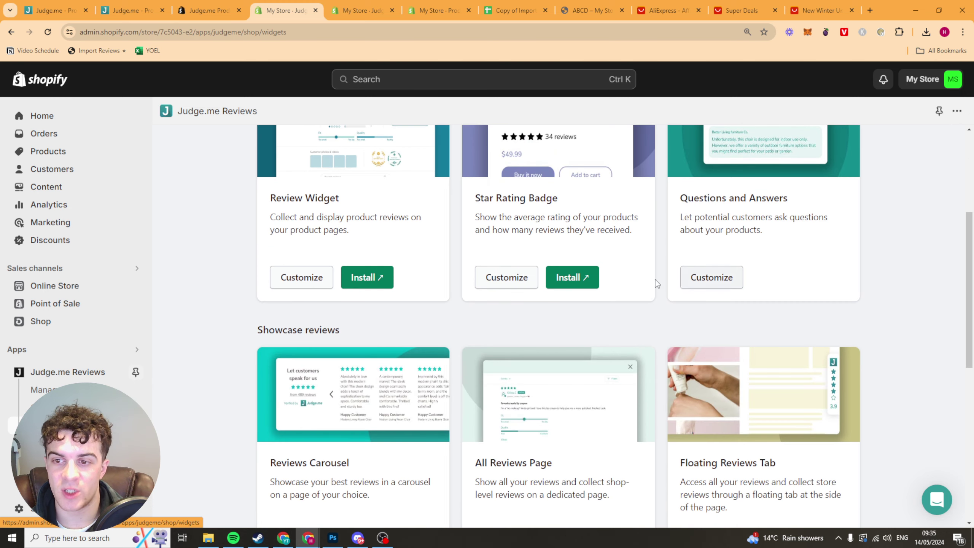
scroll(385, 302, "up", 4)
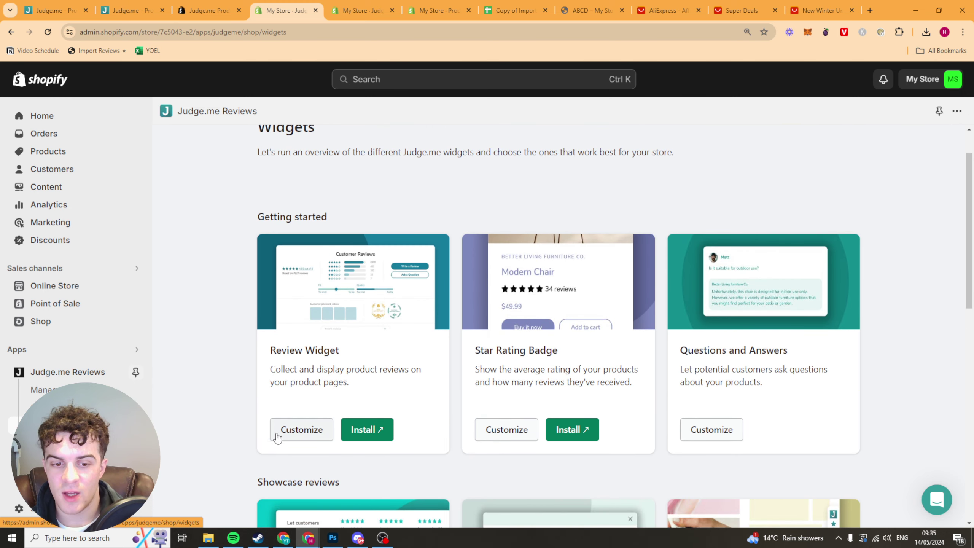
- Open the Review Widget's customization and inspect the previews of the Cards, Align and Slider themes
left_click(317, 431)
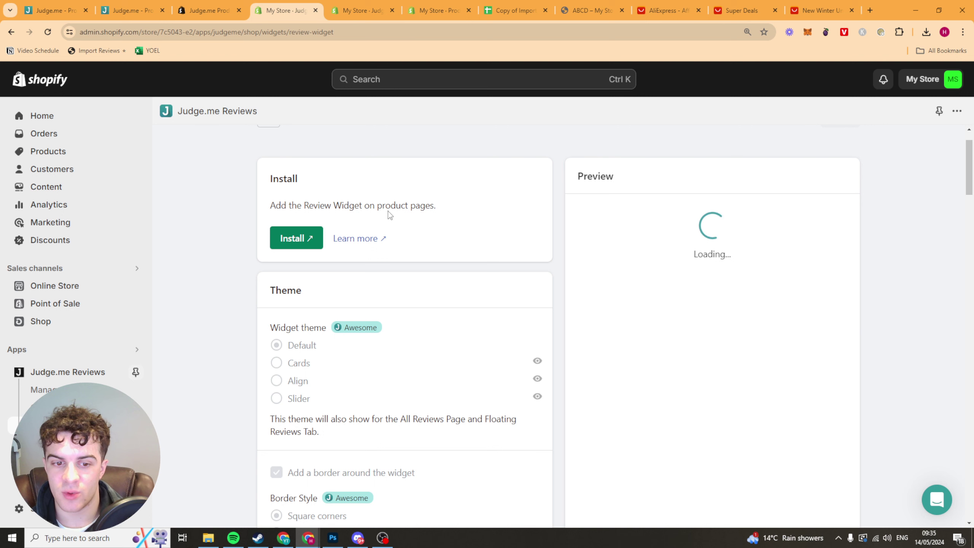
scroll(439, 274, "down", 3)
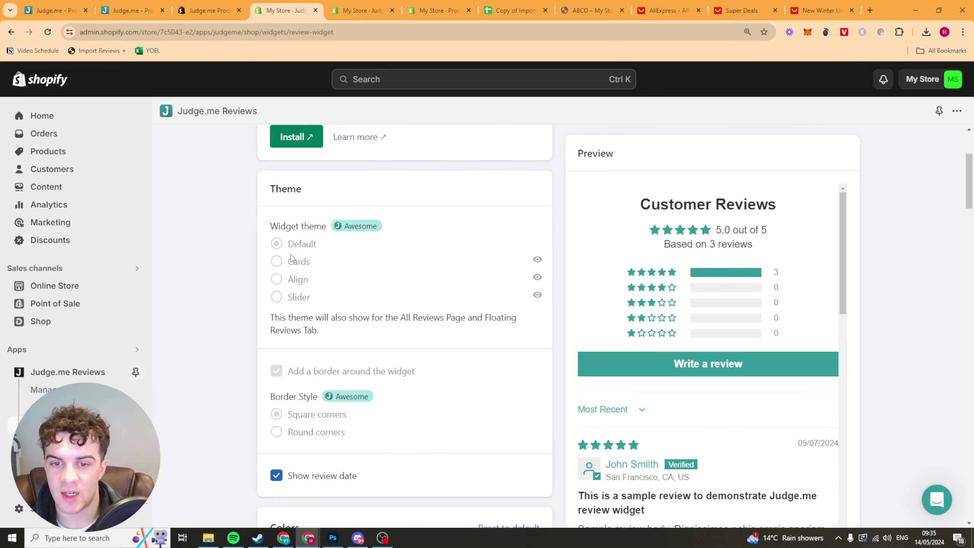
mouse_move(532, 287)
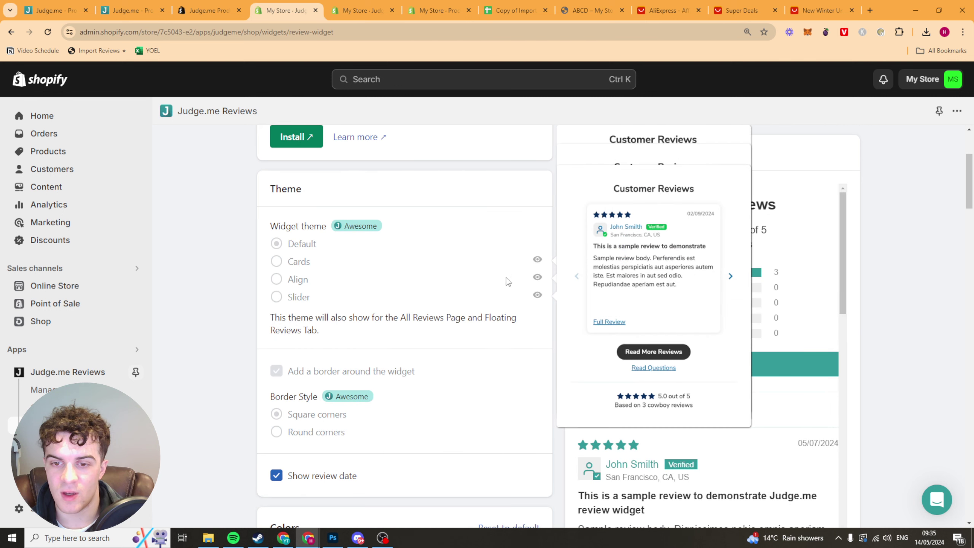
mouse_move(538, 261)
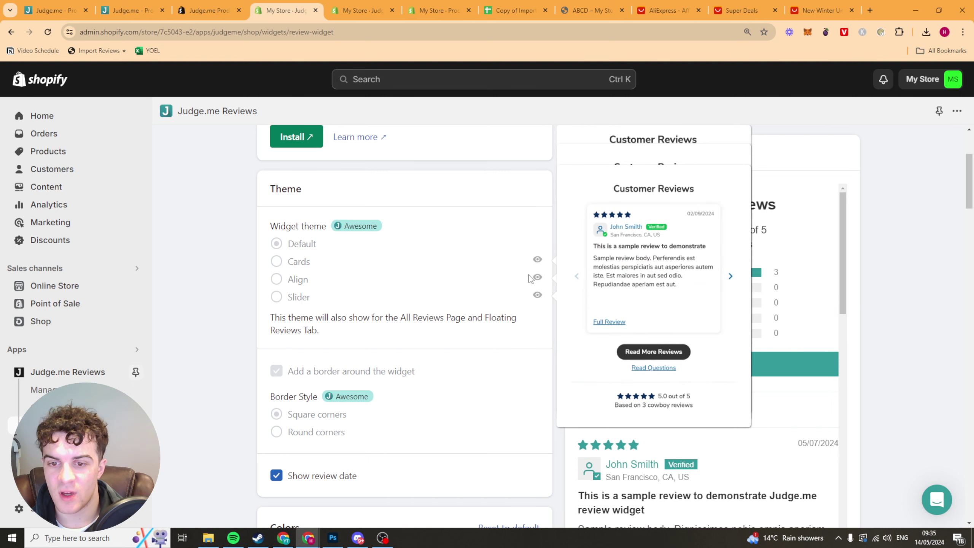
- Set the Review Widget's primary (star) color to bright lime green, #B0FF00
scroll(435, 289, "down", 9)
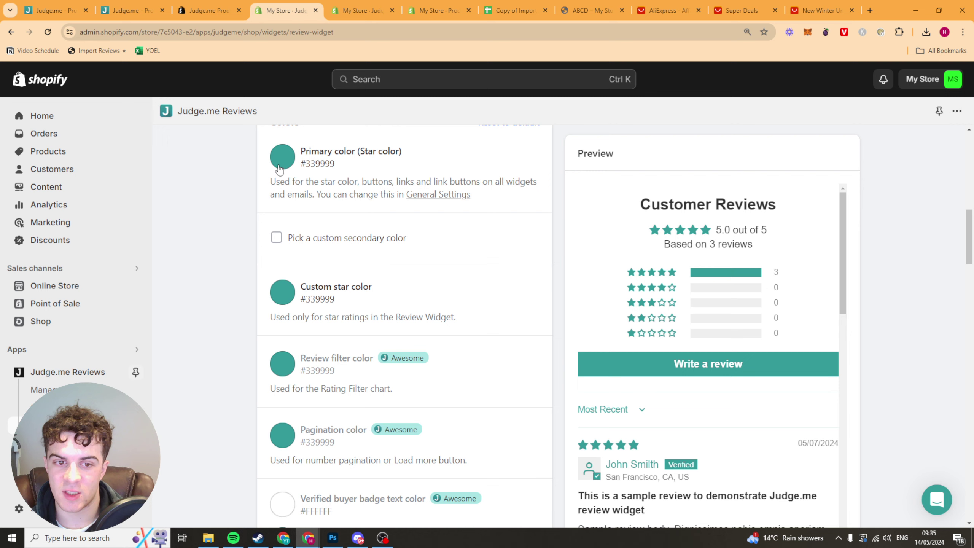
left_click(288, 211)
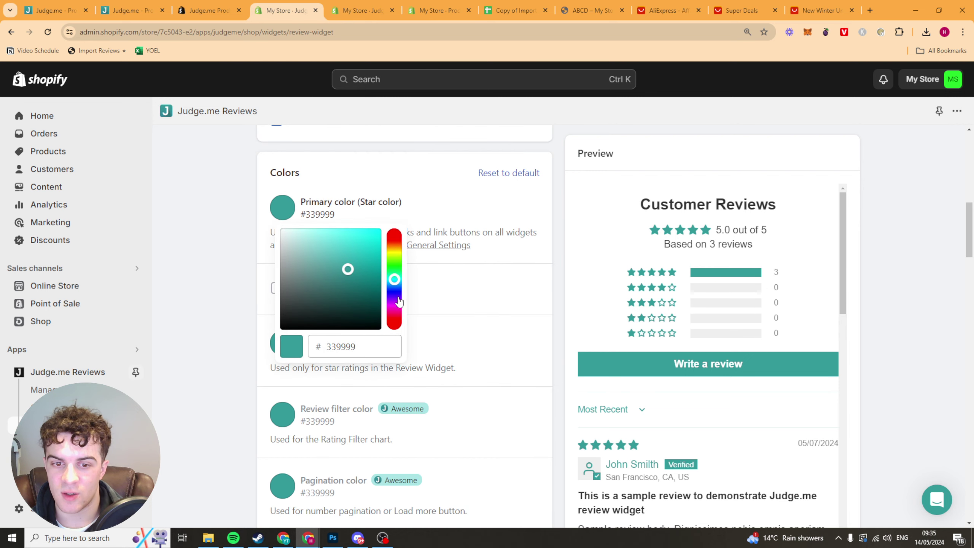
left_click_drag(395, 274, 398, 257)
left_click(381, 229)
left_click(478, 202)
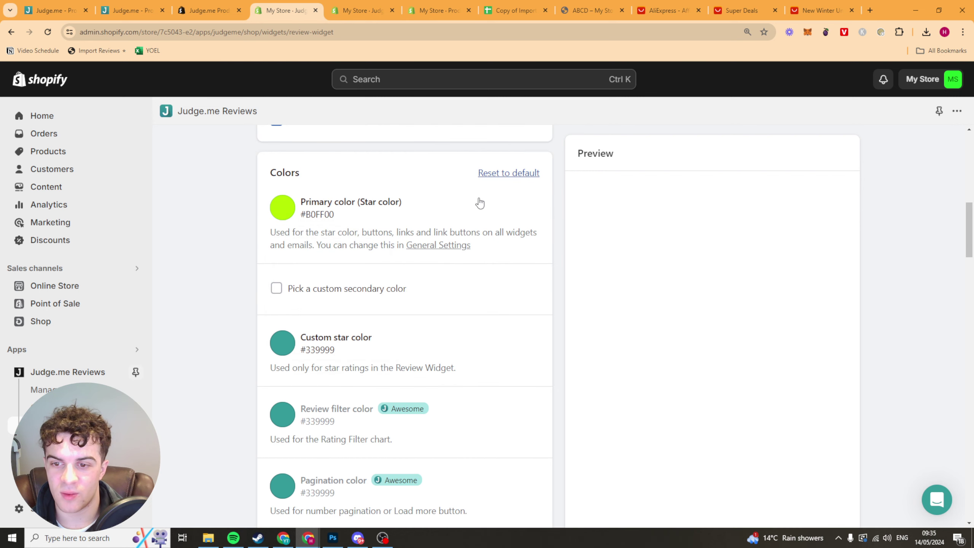
- Look through the remaining Review Widget options down to the custom forms and save the widget's settings
scroll(424, 322, "down", 5)
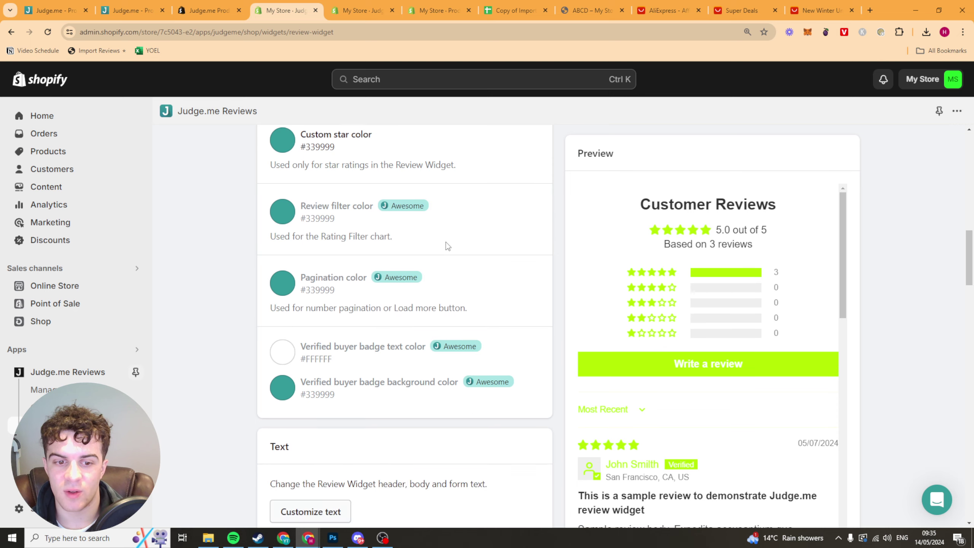
scroll(457, 254, "up", 3)
scroll(491, 305, "down", 2)
scroll(491, 305, "down", 5)
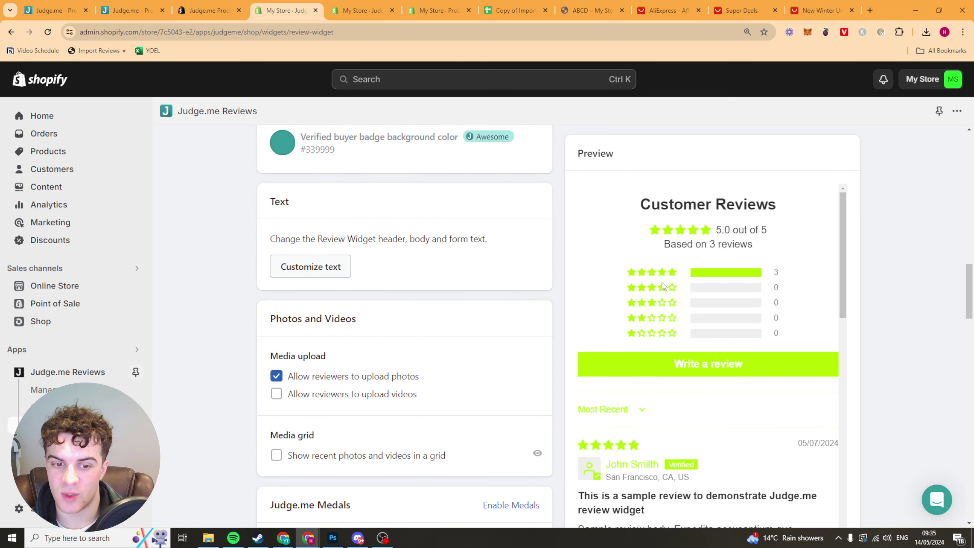
scroll(354, 320, "down", 10)
scroll(224, 299, "down", 10)
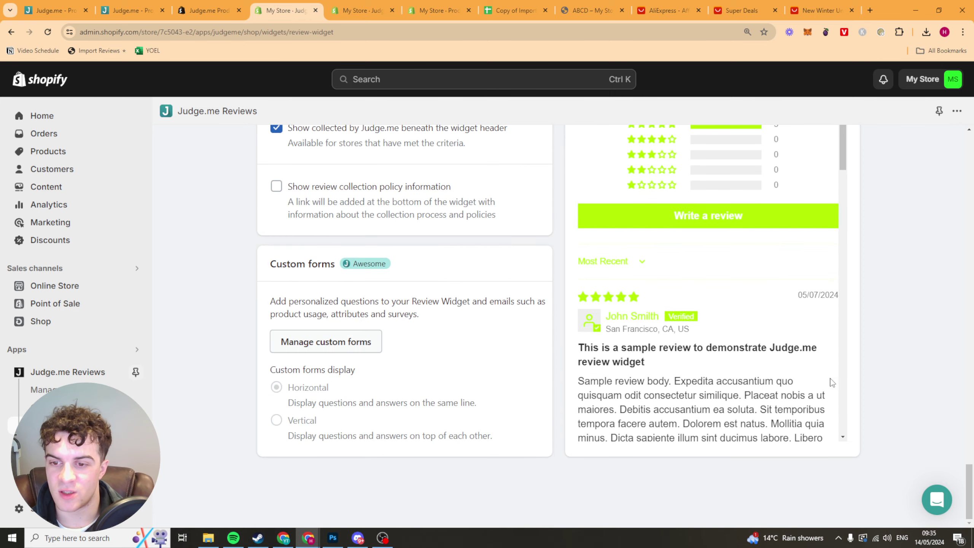
scroll(831, 381, "up", 20)
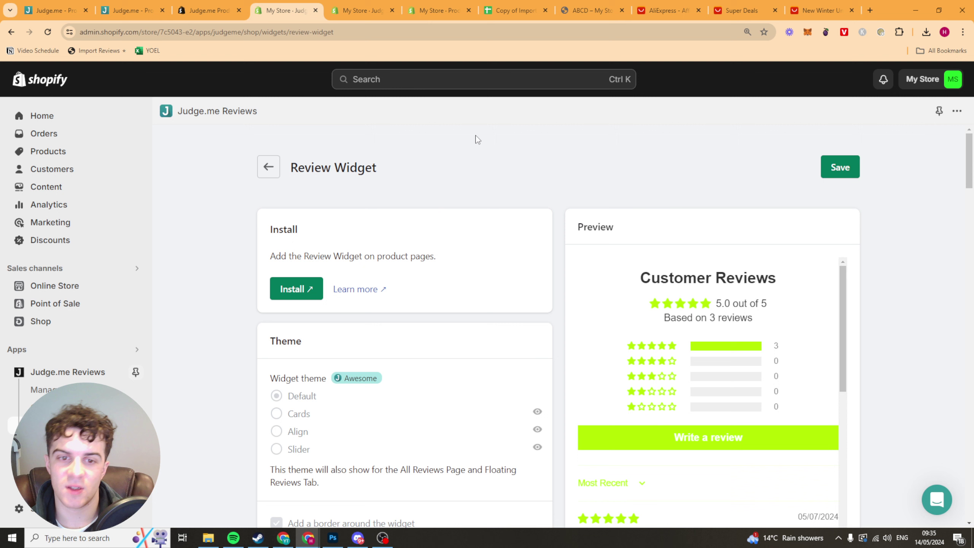
left_click(841, 169)
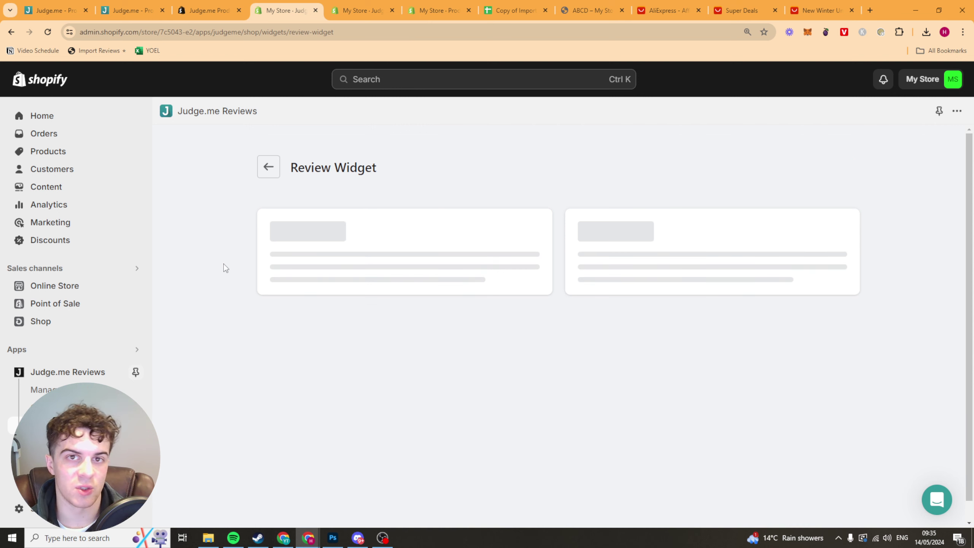
- Leave the Review Widget settings, open the Coupons page of the marketing settings and read the coupons description
left_click(268, 167)
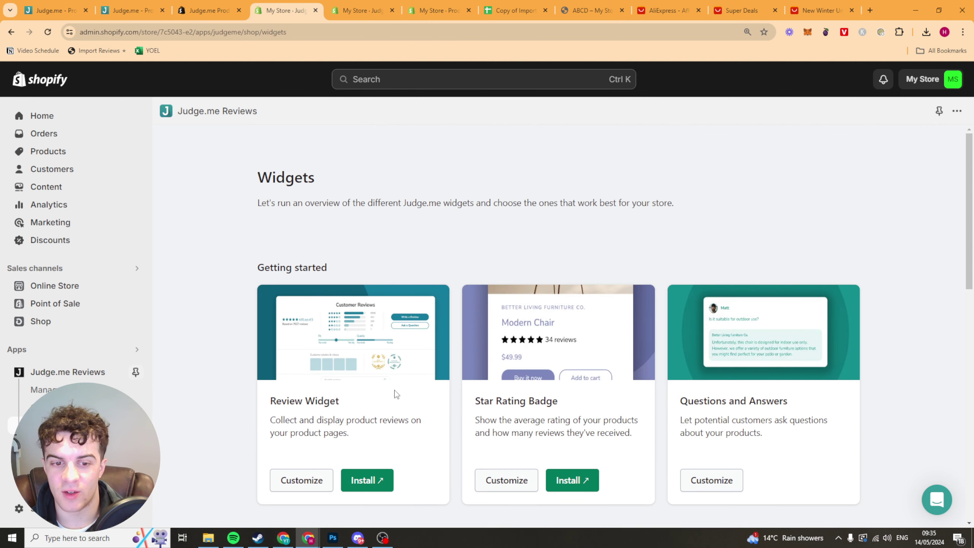
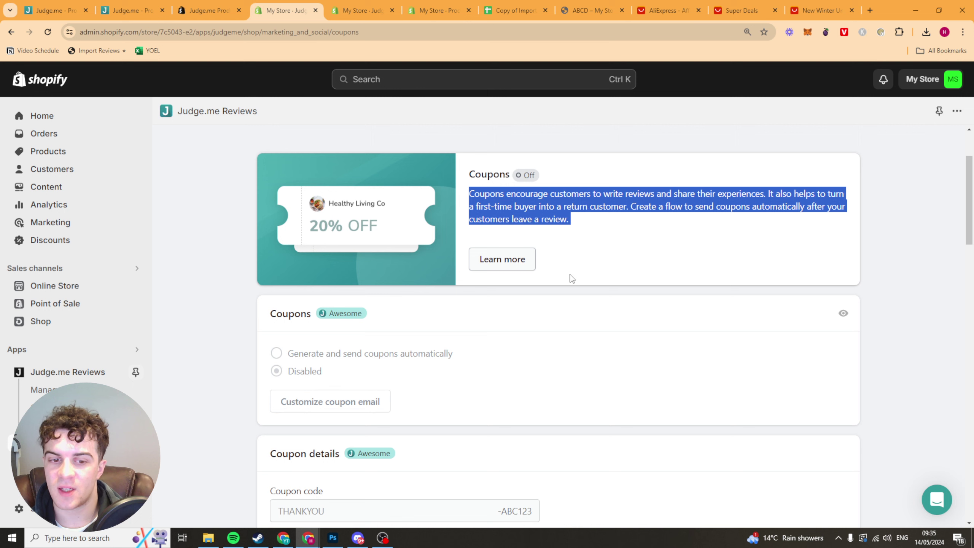
left_click(397, 363)
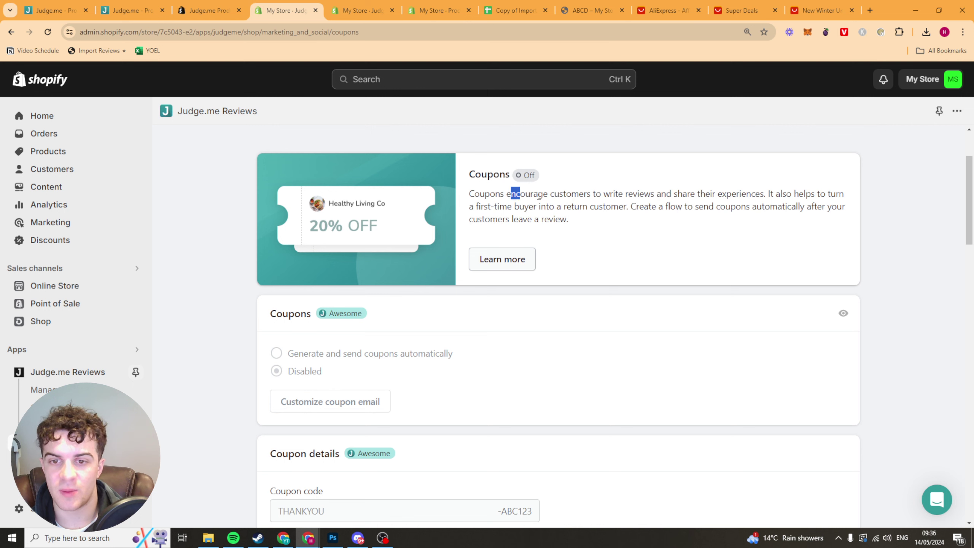
left_click_drag(538, 196, 604, 189)
triple_click(603, 189)
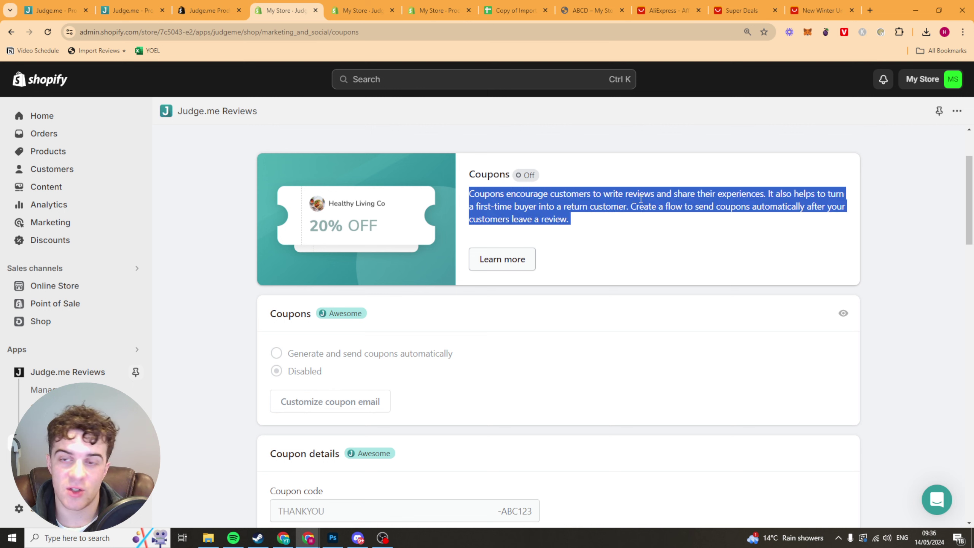
left_click(665, 182)
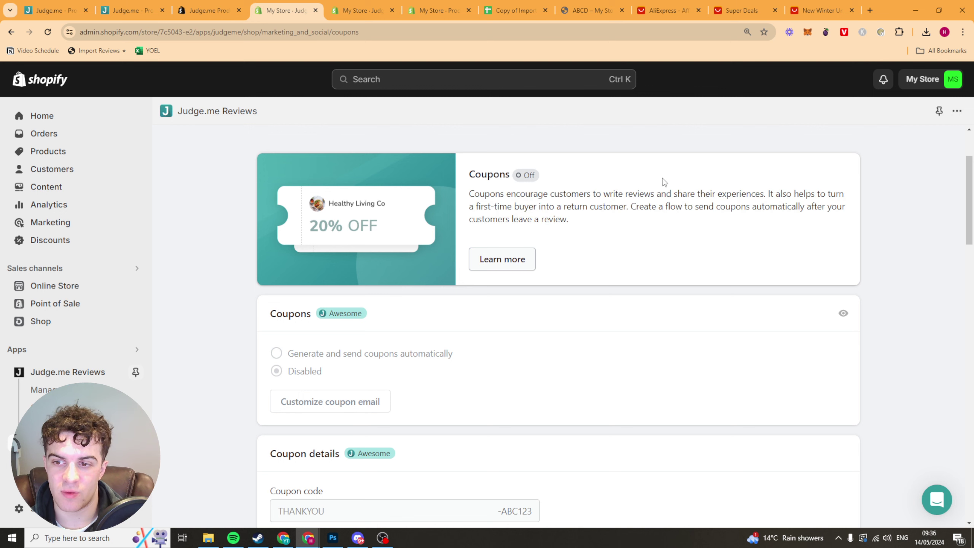
- Look through the coupon settings, from coupon details and reward conditions to eligibility, validity and external codes
scroll(404, 322, "down", 5)
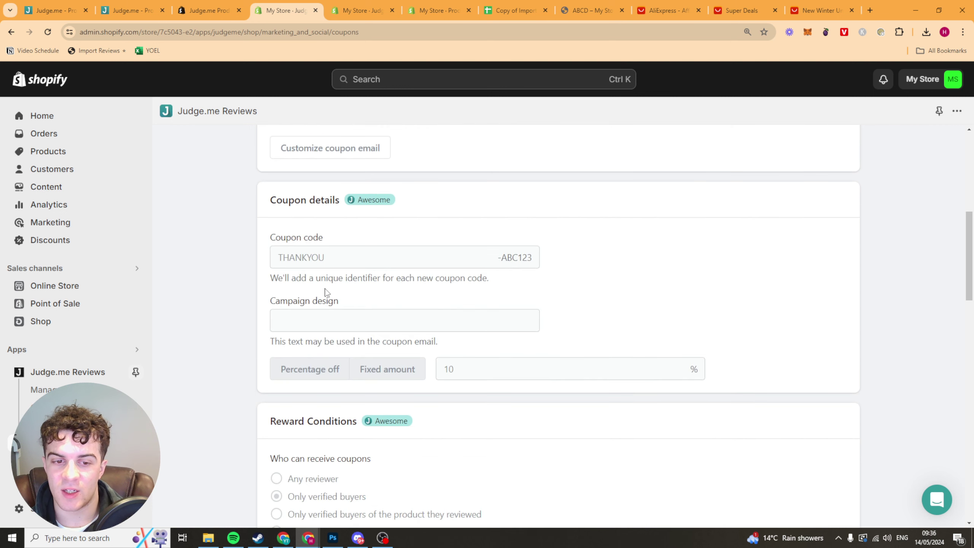
scroll(322, 293, "up", 5)
scroll(404, 307, "down", 6)
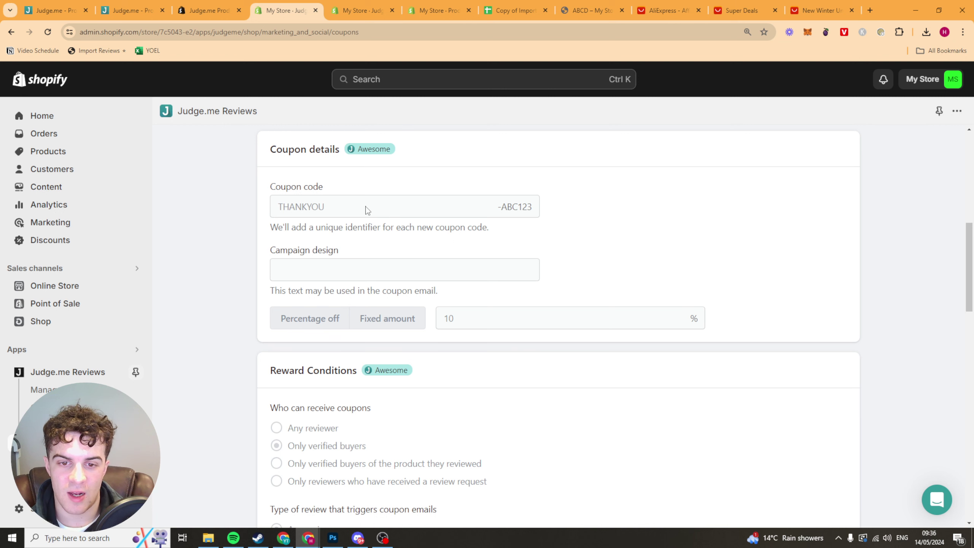
scroll(388, 260, "down", 10)
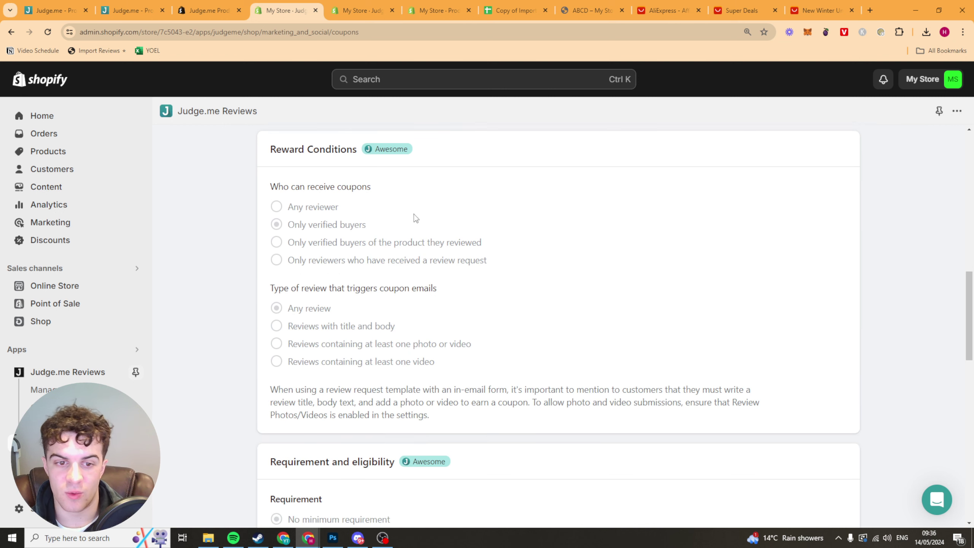
scroll(342, 266, "down", 8)
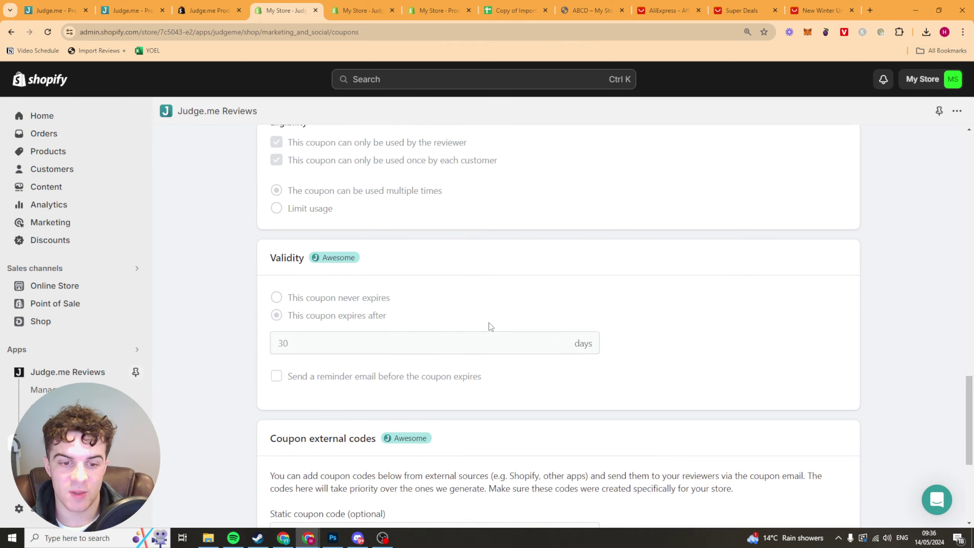
scroll(391, 247, "down", 2)
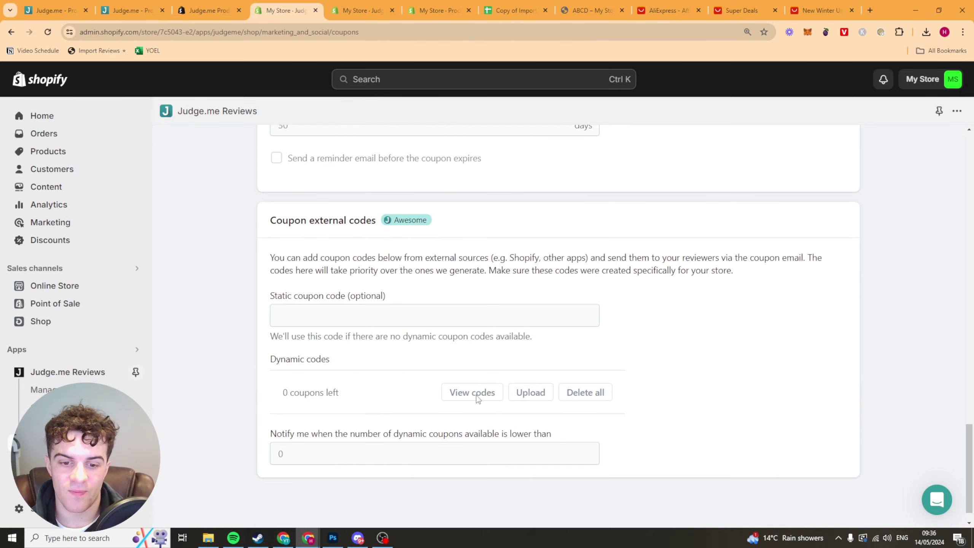
scroll(504, 344, "up", 20)
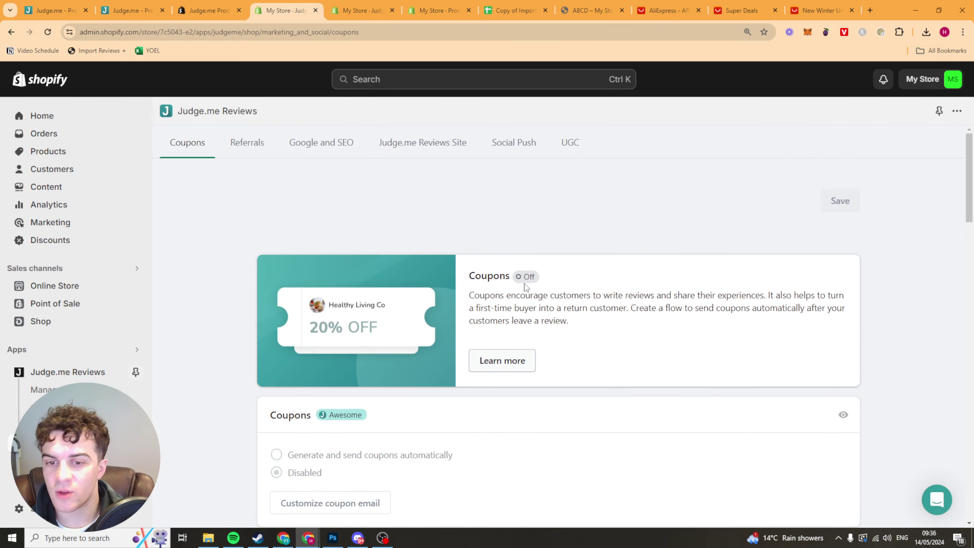
- Open the Referrals settings and review the referral widget, friend and customer rewards, requirement, eligibility and validity options
left_click(256, 155)
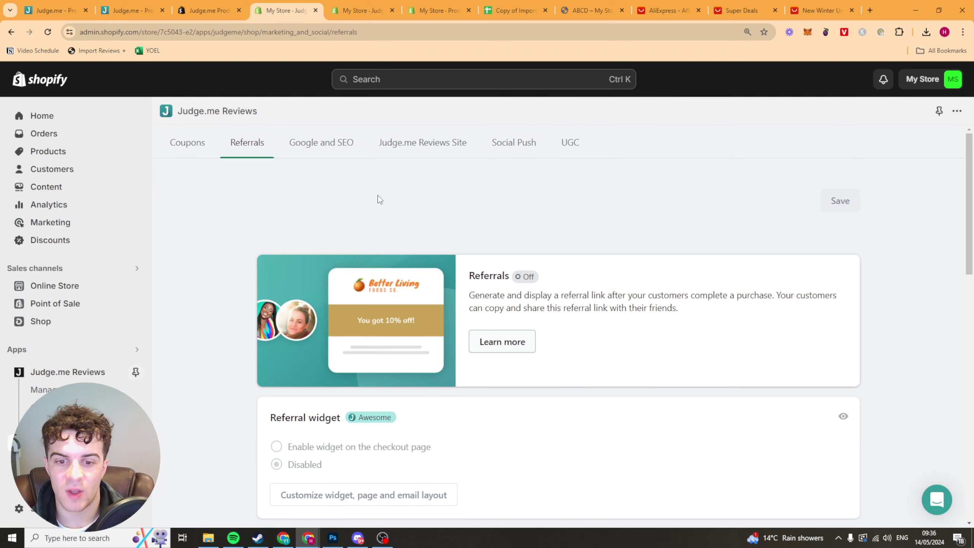
scroll(368, 301, "down", 5)
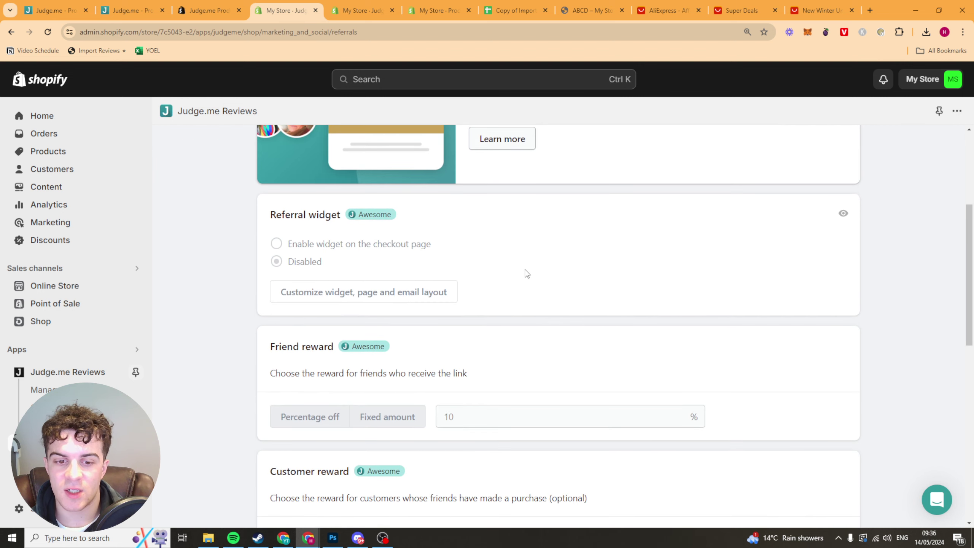
scroll(526, 273, "down", 12)
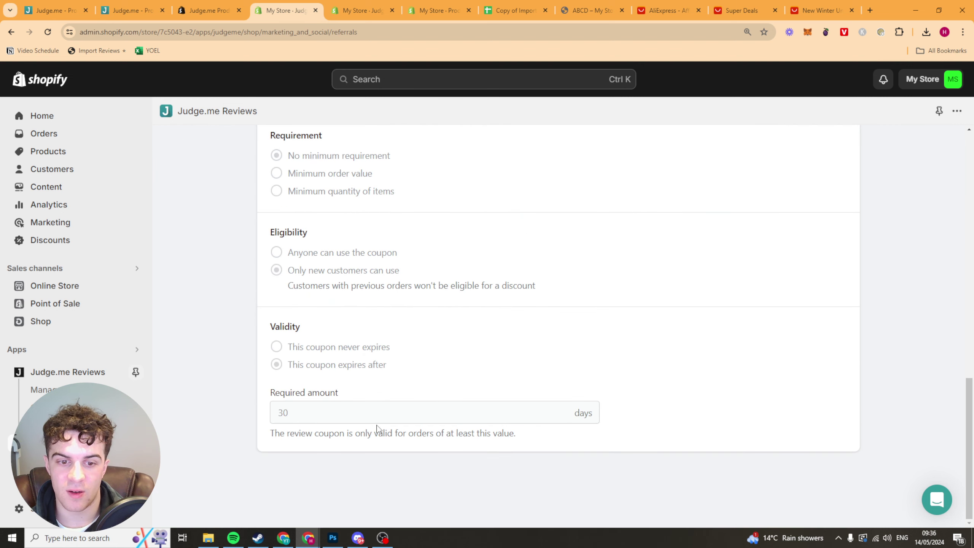
scroll(378, 428, "up", 18)
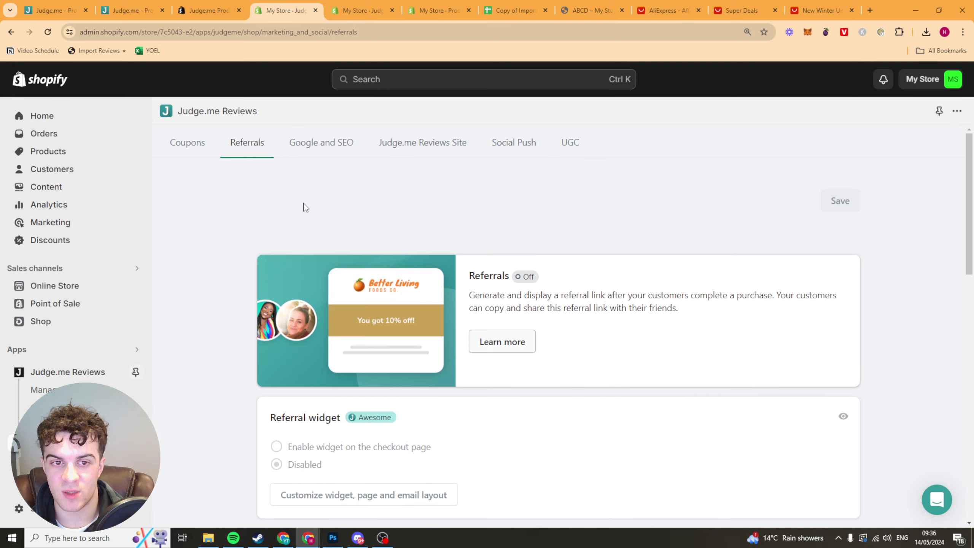
- Open the Google and SEO settings and read the Google Shopping and SEO Rich Snippets descriptions
left_click(331, 147)
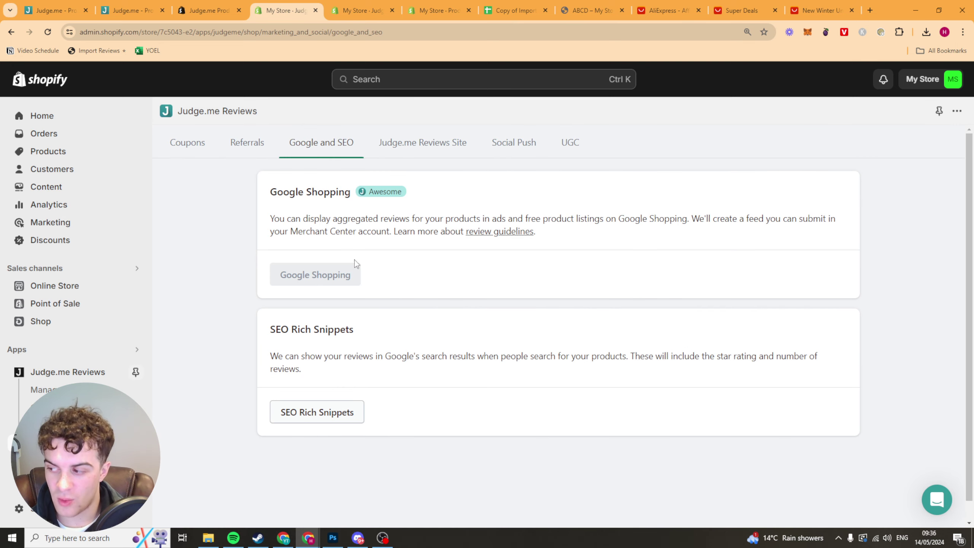
triple_click(278, 191)
left_click_drag(295, 219, 390, 219)
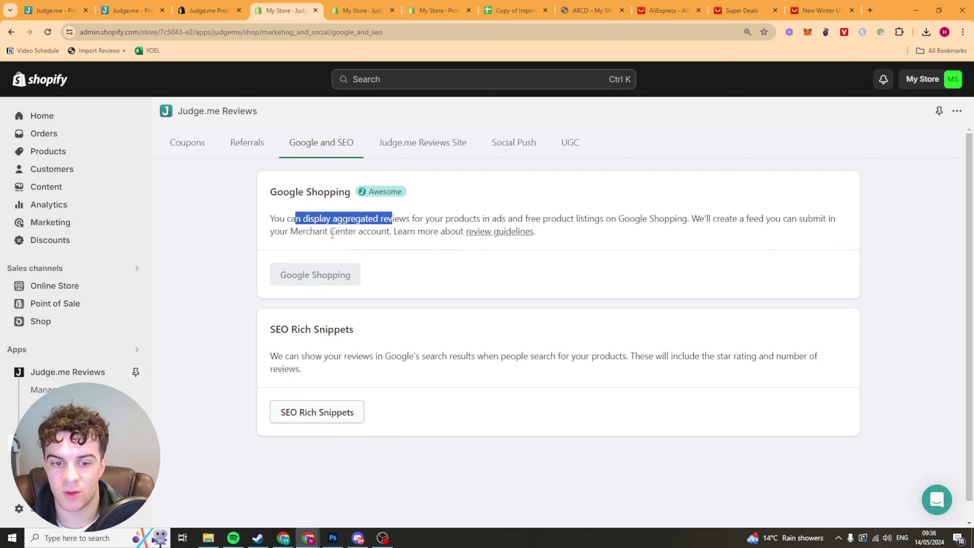
double_click(344, 231)
triple_click(319, 322)
left_click(319, 321)
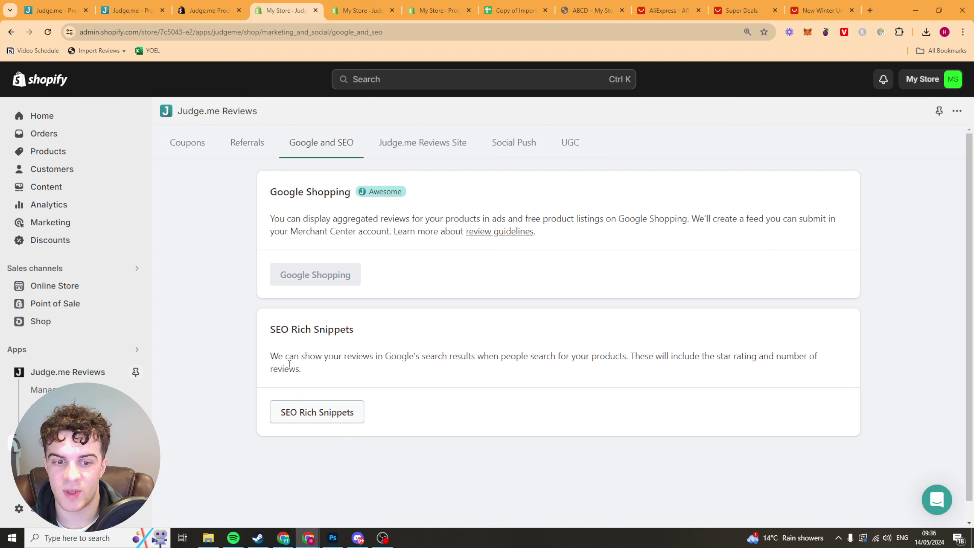
left_click_drag(429, 356, 394, 394)
left_click(375, 386)
- Open the Judge.me Reviews Site settings and examine the store listing options, store information and introduction text
left_click(421, 146)
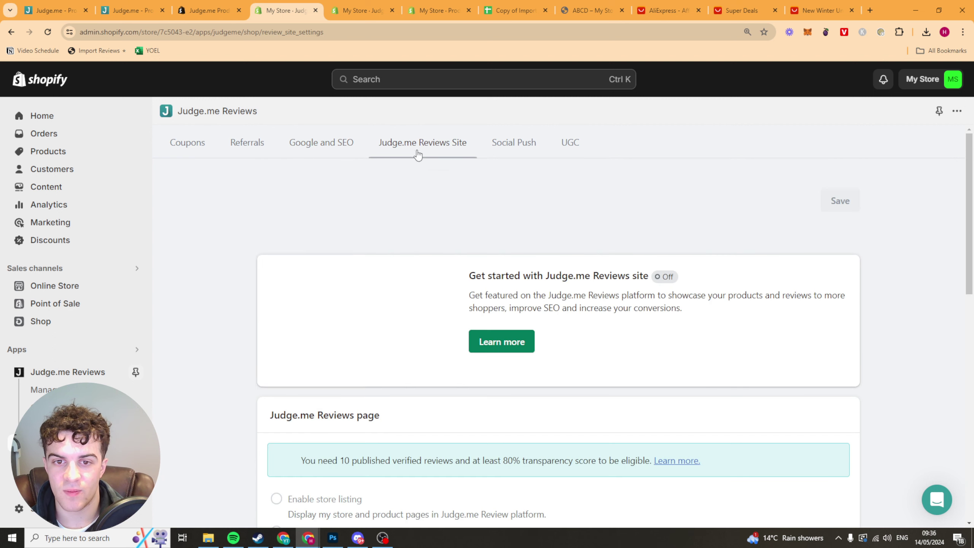
scroll(459, 317, "down", 15)
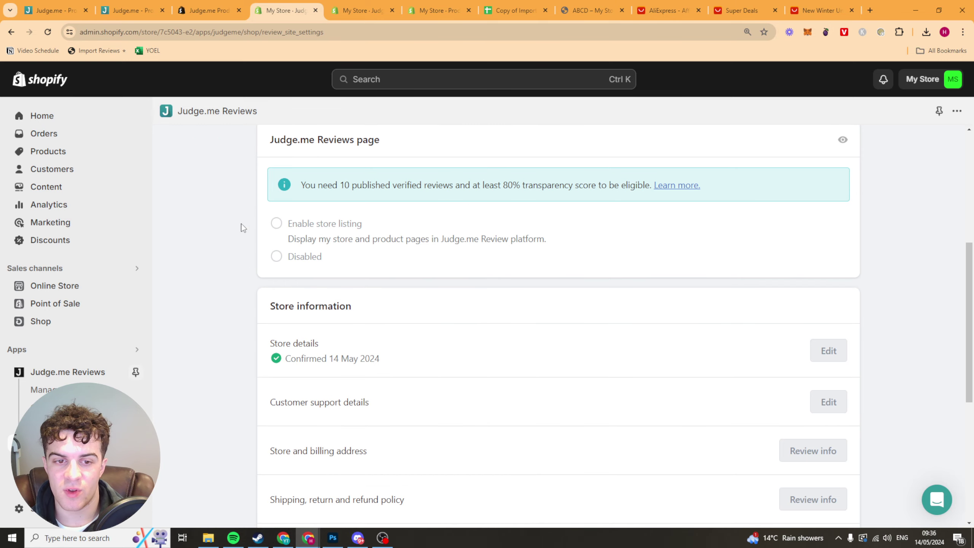
scroll(231, 343, "up", 15)
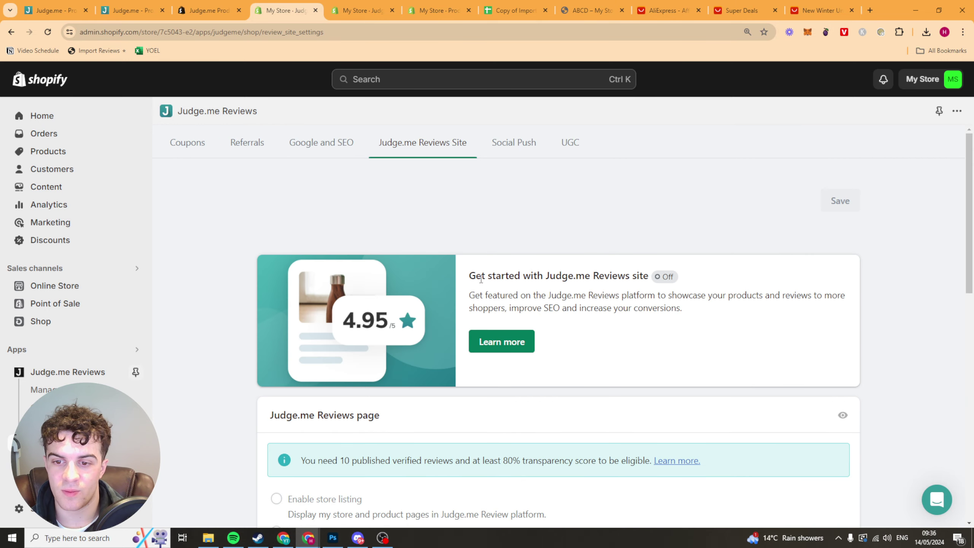
triple_click(605, 295)
double_click(584, 276)
triple_click(583, 275)
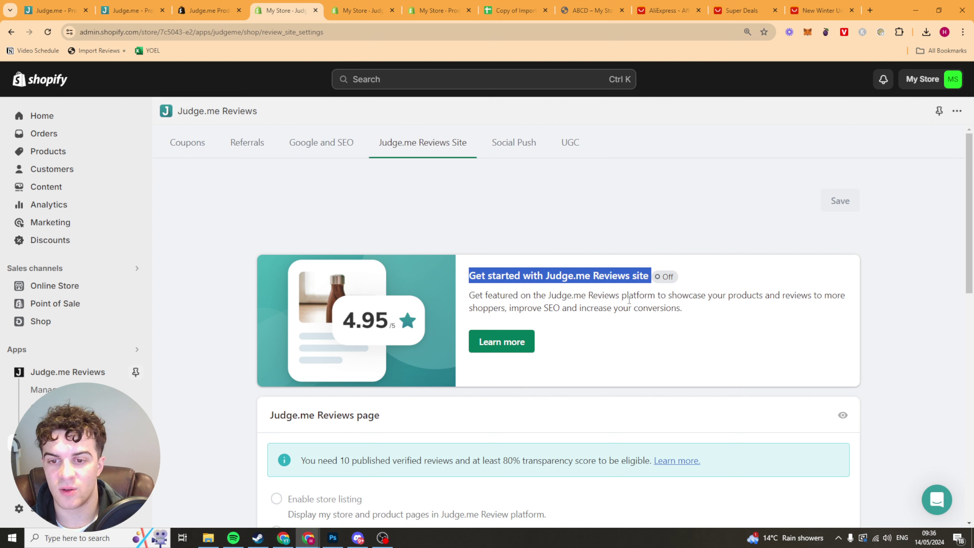
left_click(629, 300)
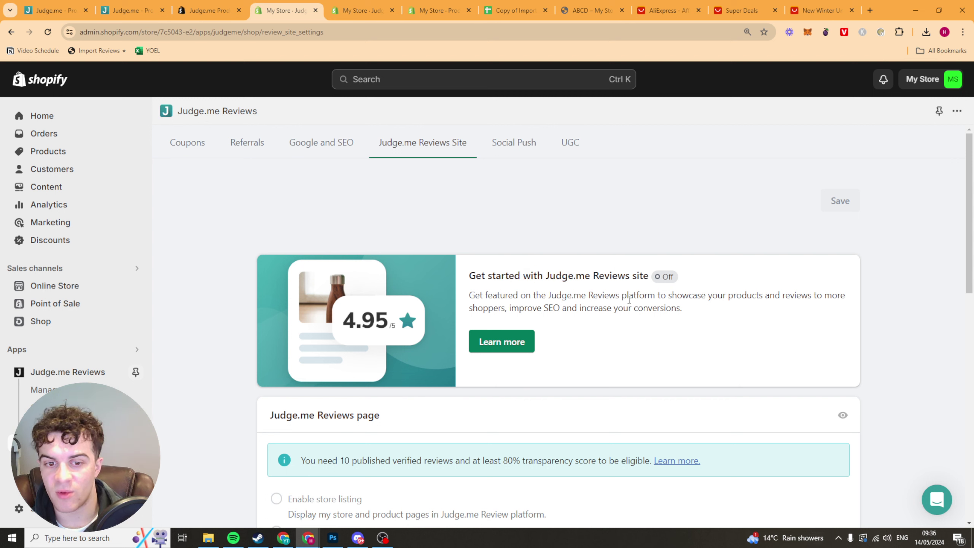
- Open the Social Push settings and look over the Facebook and Instagram authentication and the Facebook push template
left_click(503, 141)
scroll(269, 249, "down", 2)
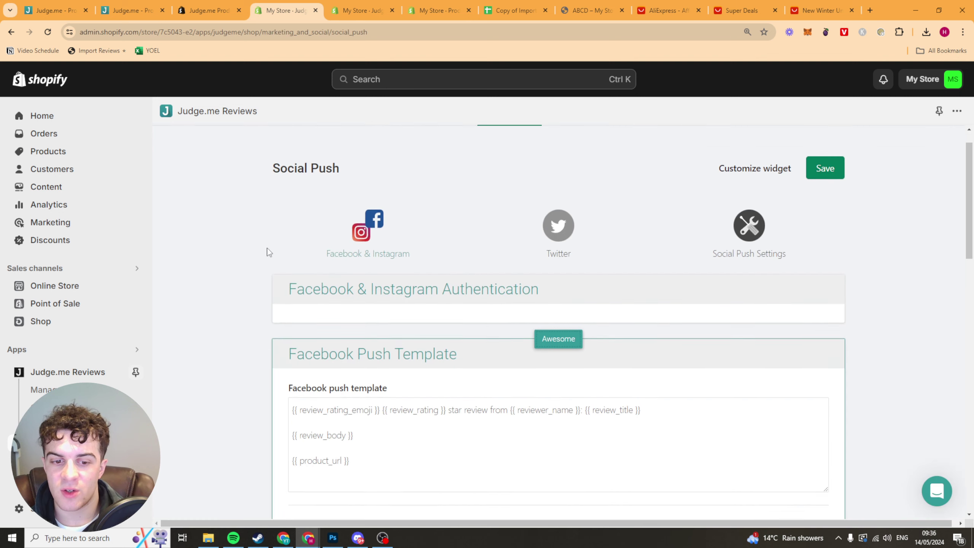
scroll(349, 271, "down", 8)
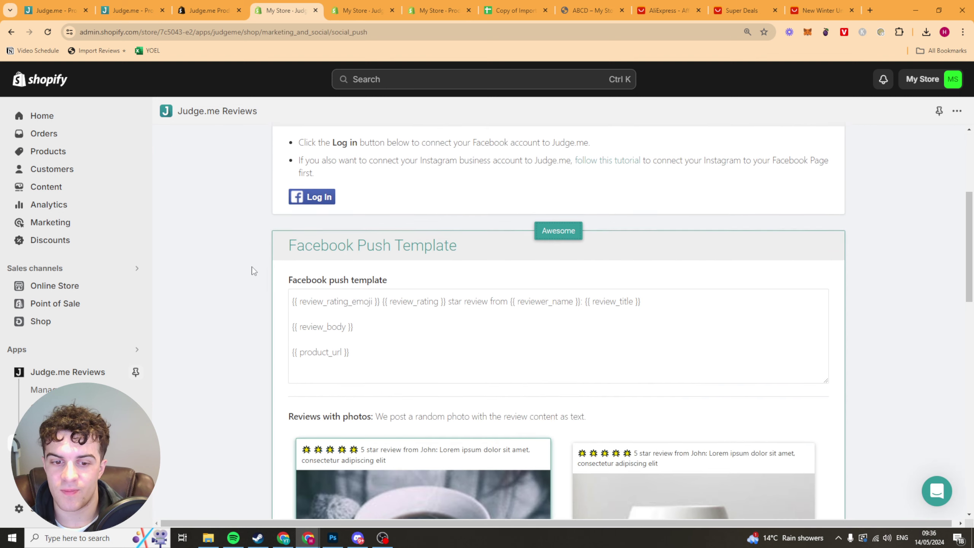
scroll(205, 272, "up", 11)
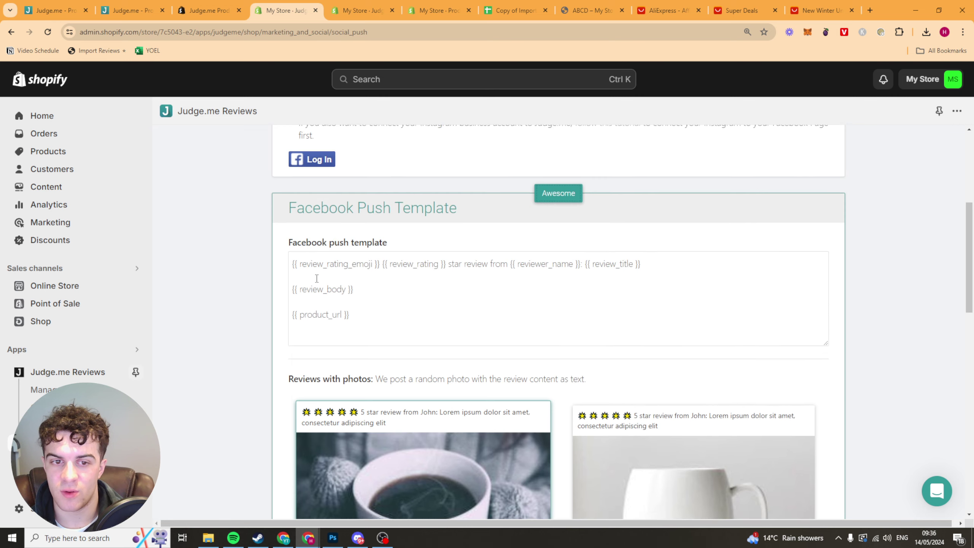
scroll(254, 336, "down", 3)
scroll(254, 335, "down", 2)
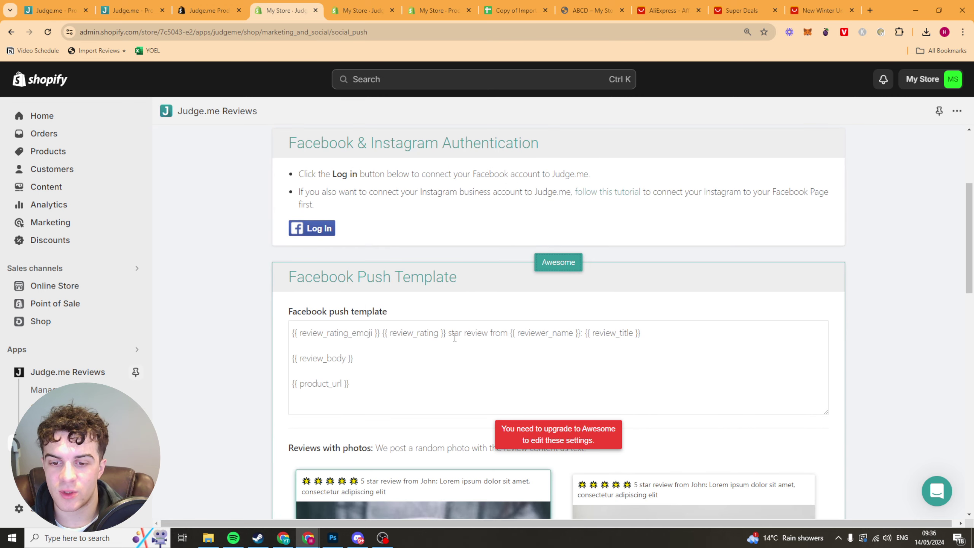
scroll(454, 337, "down", 5)
- Select the Product Image post style for Facebook reviews with photos, dismiss the connection notice and look over the Instagram post styles
left_click(679, 309)
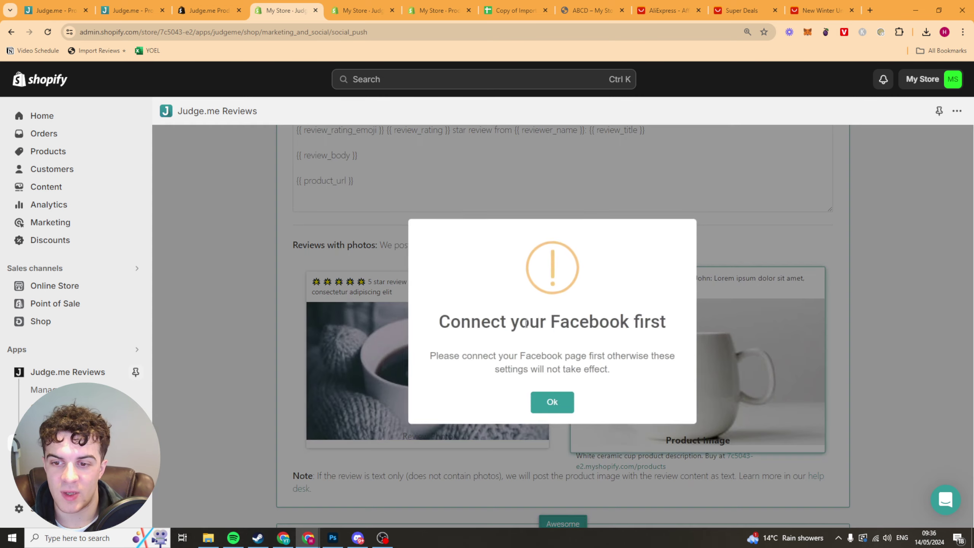
left_click(563, 411)
scroll(448, 332, "down", 20)
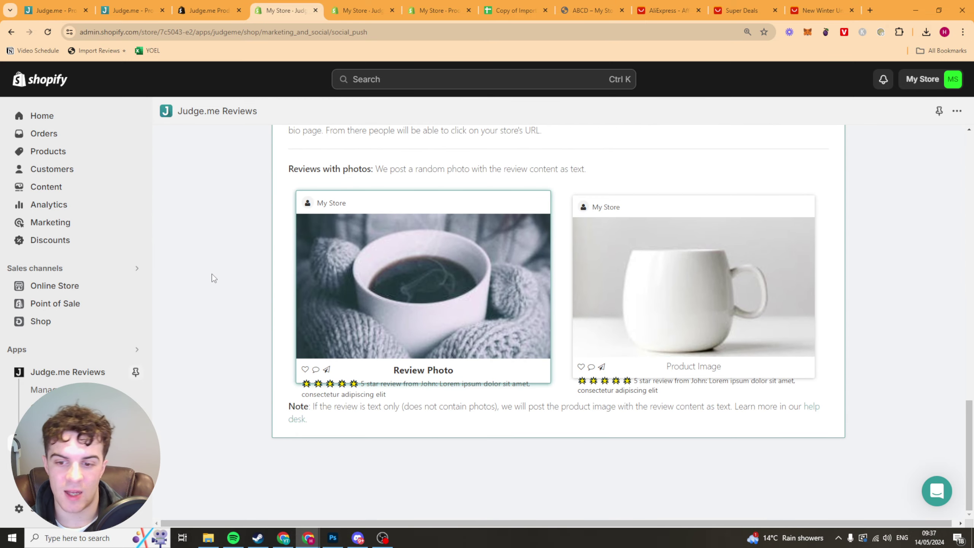
scroll(214, 278, "up", 20)
- Stay on the Social Push page when asked about unsaved changes and save its settings
left_click(566, 142)
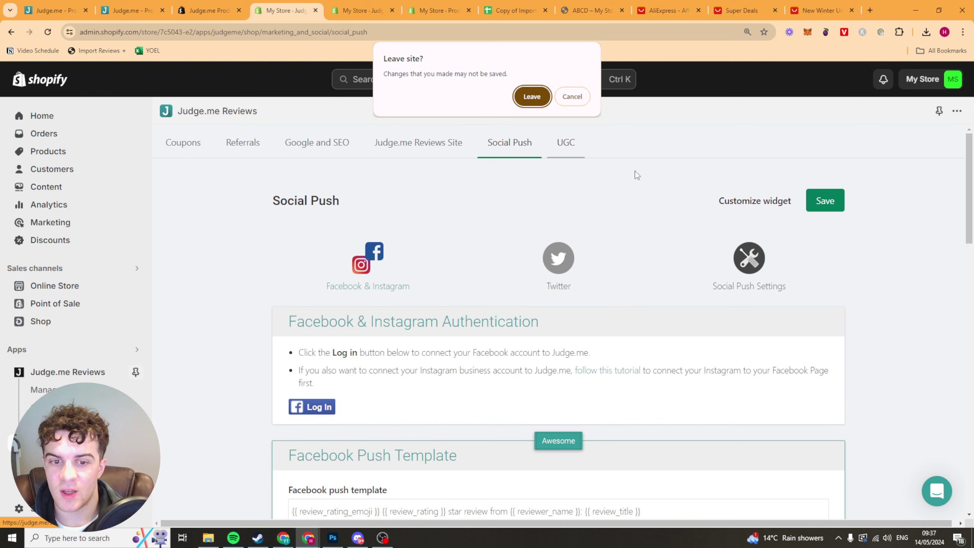
left_click(571, 97)
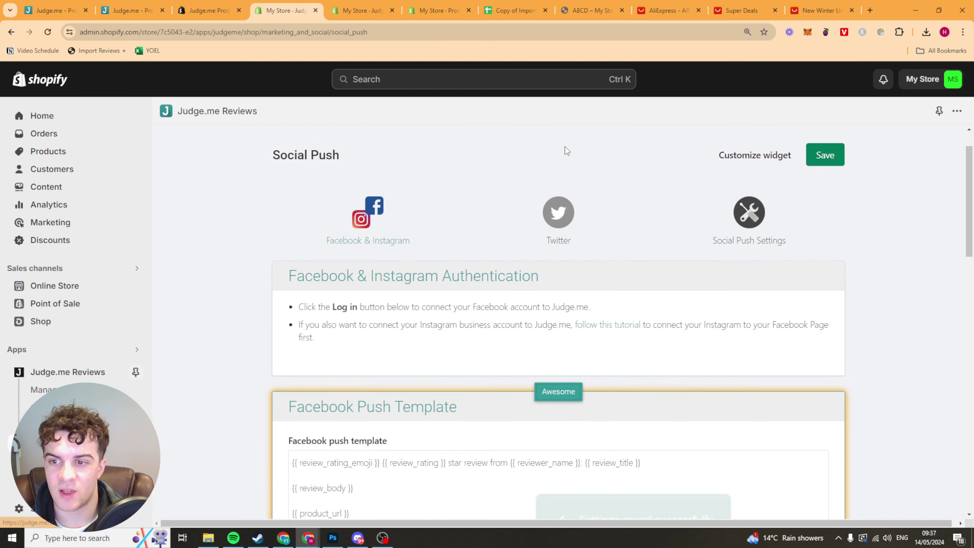
scroll(579, 215, "up", 5)
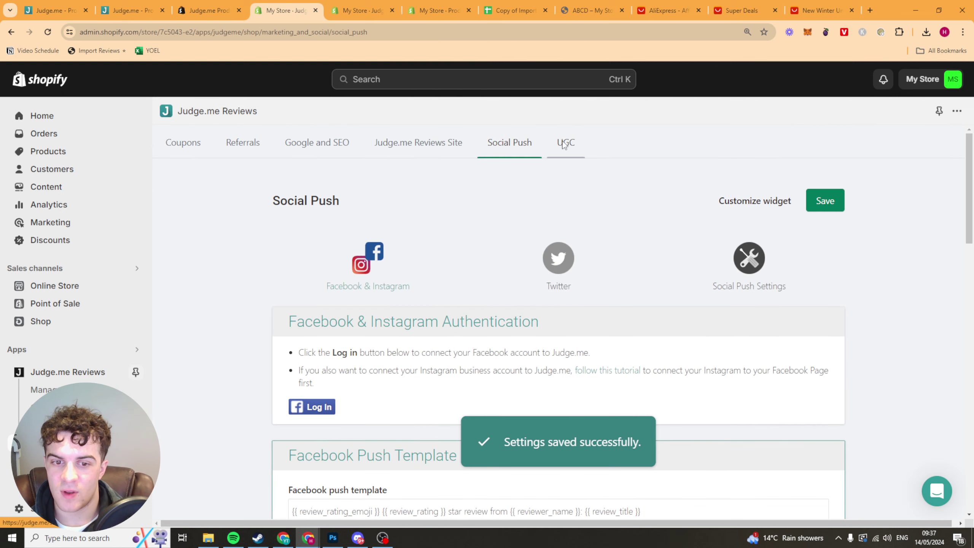
- Open the UGC settings and read the UGC Media Grid description and Instagram connection instructions
left_click(564, 145)
left_click_drag(284, 199, 592, 217)
left_click(322, 206)
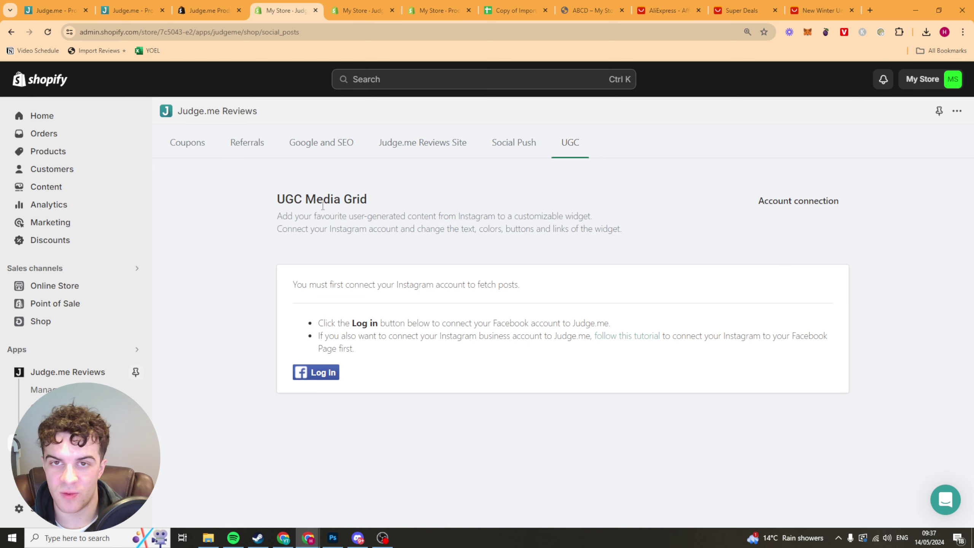
- Open the app's general account settings and look through the language, date and location format, multi-language store and early user options
left_click(798, 200)
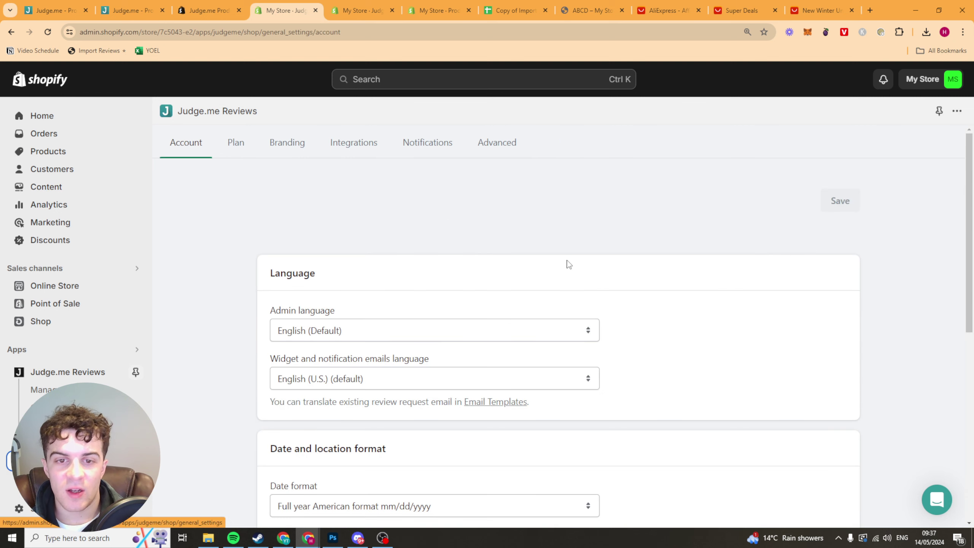
scroll(462, 229, "down", 8)
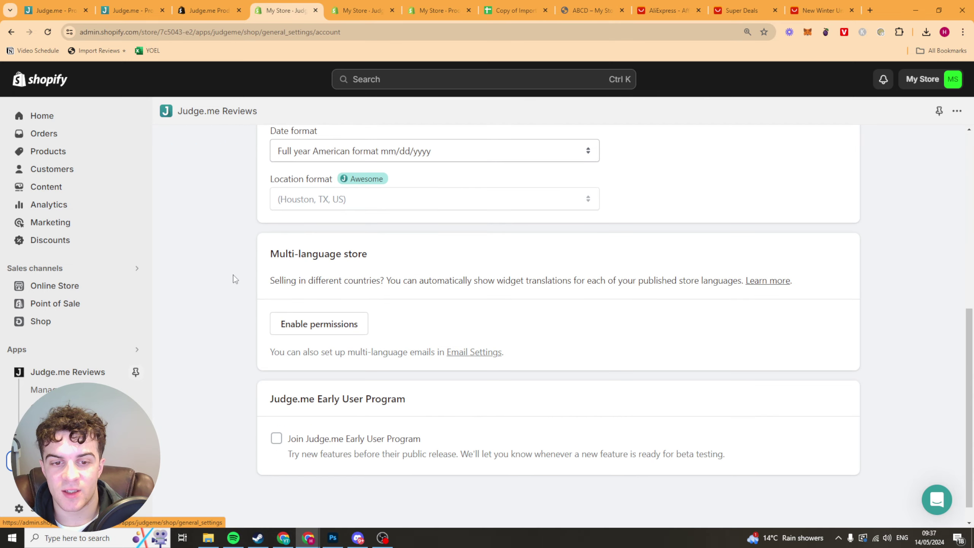
- Open the plan settings and compare the features of the Awesome and free plans, including the reasons to upgrade
scroll(232, 279, "up", 7)
scroll(244, 261, "down", 7)
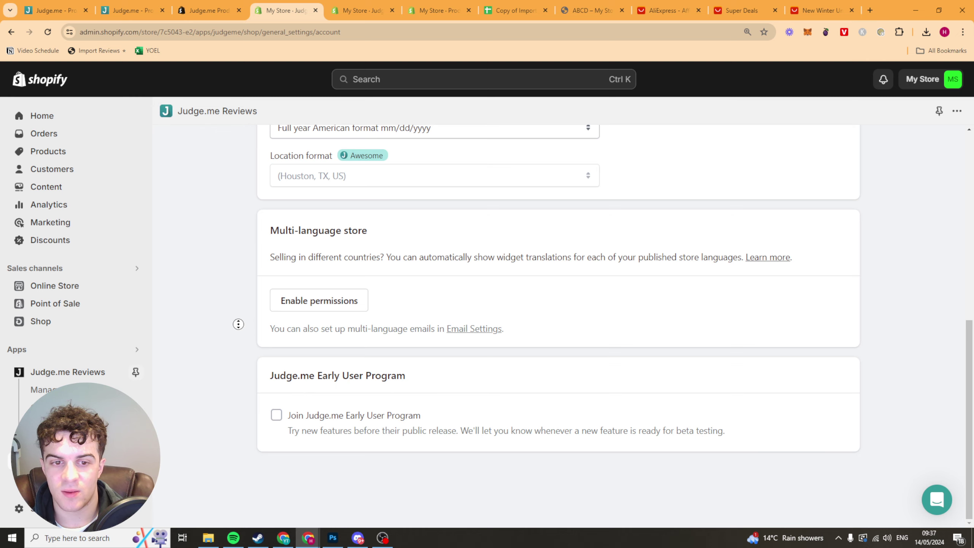
scroll(239, 324, "up", 10)
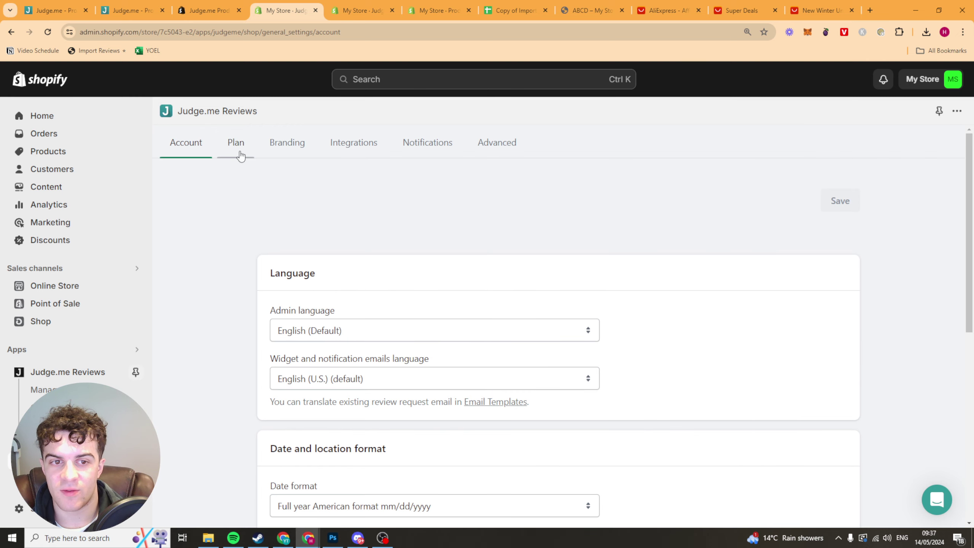
left_click(240, 155)
scroll(334, 300, "down", 3)
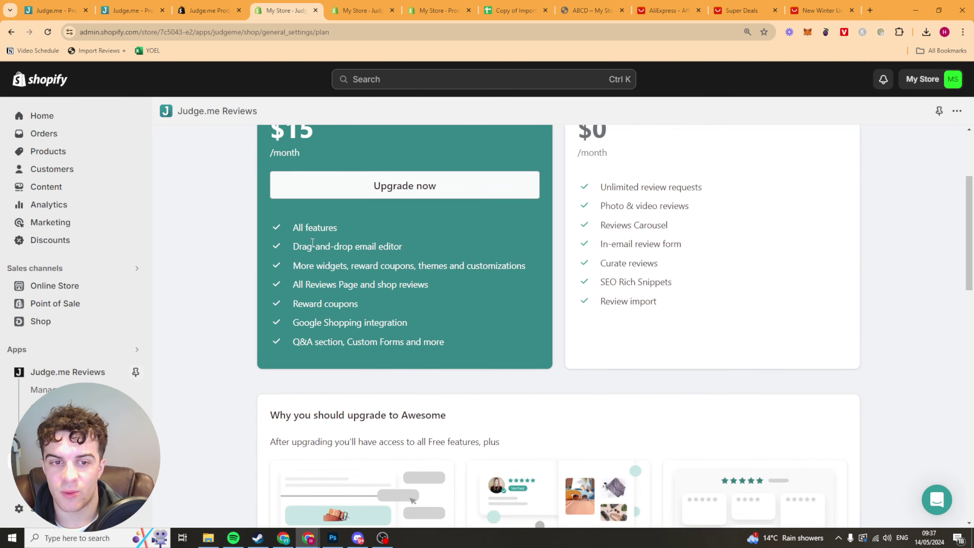
scroll(331, 277, "up", 3)
double_click(304, 288)
scroll(321, 269, "down", 5)
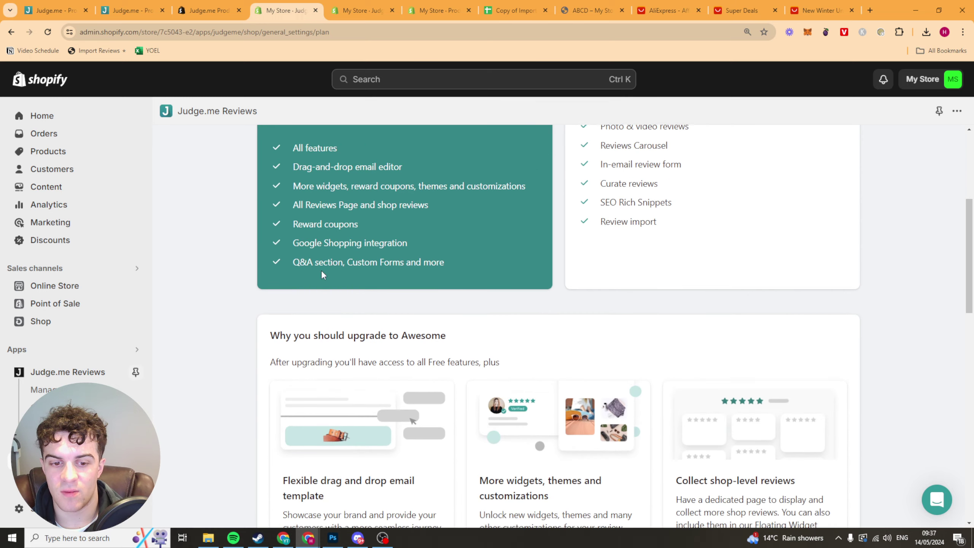
scroll(337, 261, "up", 3)
scroll(283, 281, "up", 3)
scroll(208, 361, "down", 10)
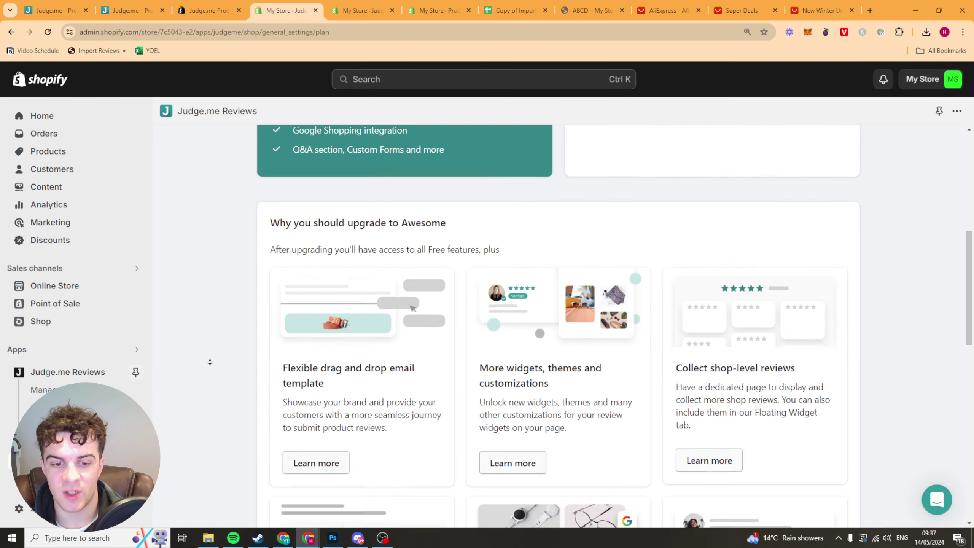
scroll(202, 200, "up", 10)
- Open the branding settings and look over the primary star color and store logo options
left_click(287, 143)
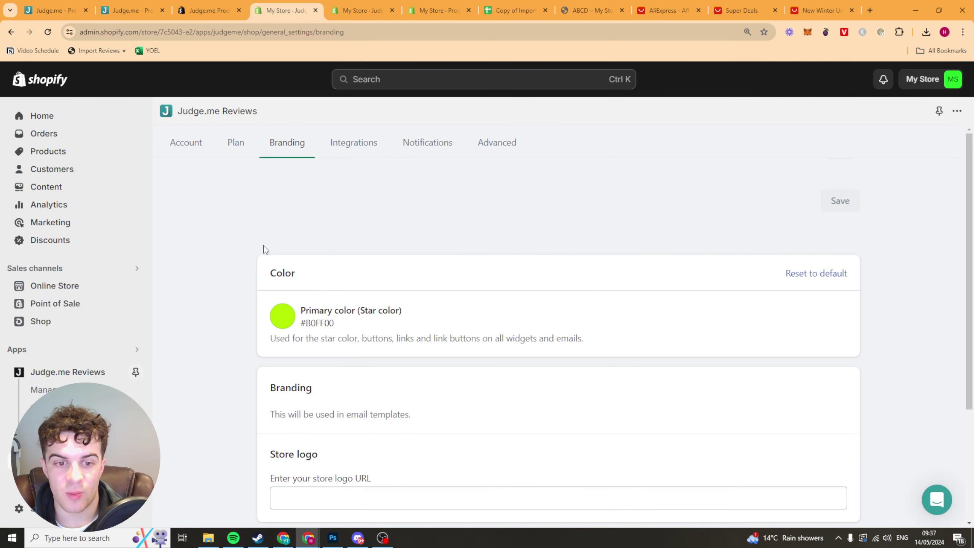
scroll(244, 319, "down", 4)
scroll(234, 365, "up", 4)
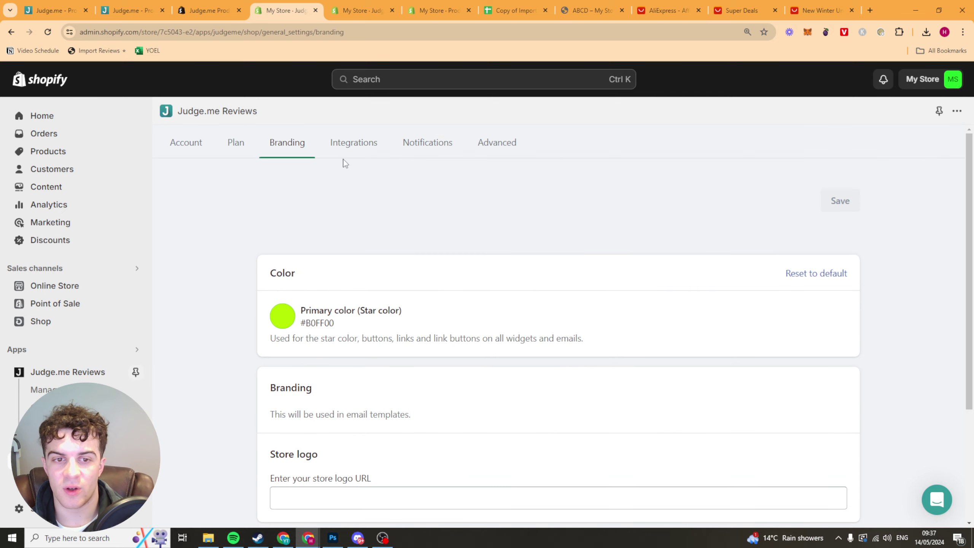
- Open the integrations settings and browse the apps that can be connected across all categories
left_click(354, 142)
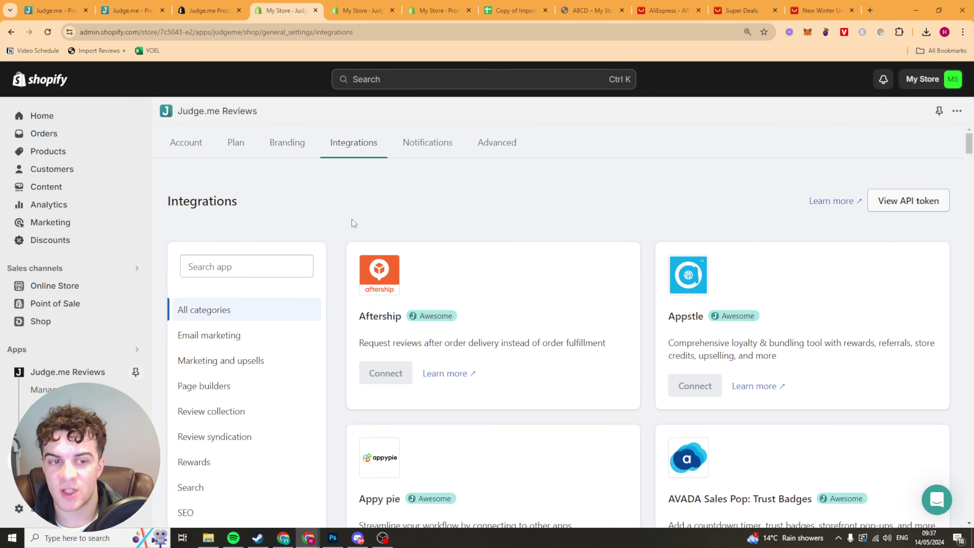
scroll(585, 276, "down", 5)
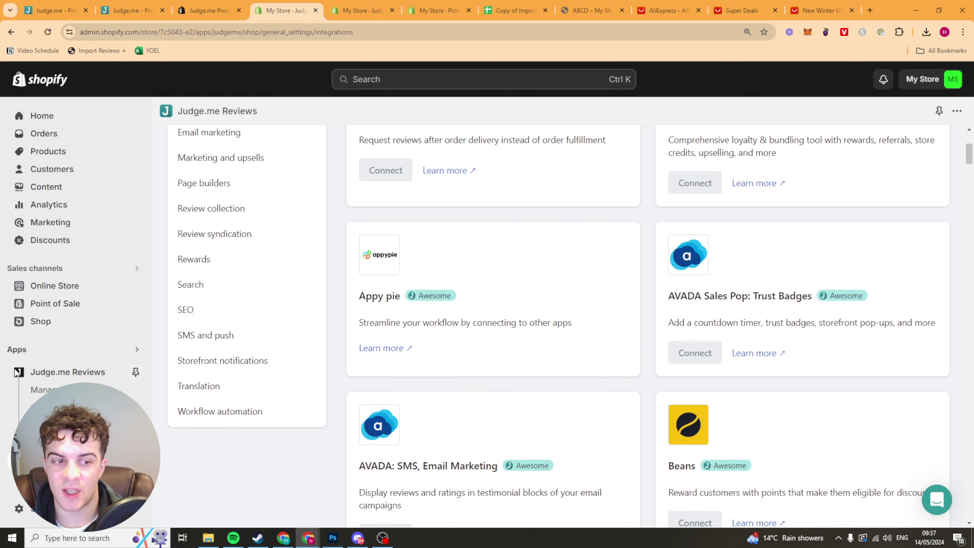
scroll(340, 320, "down", 10)
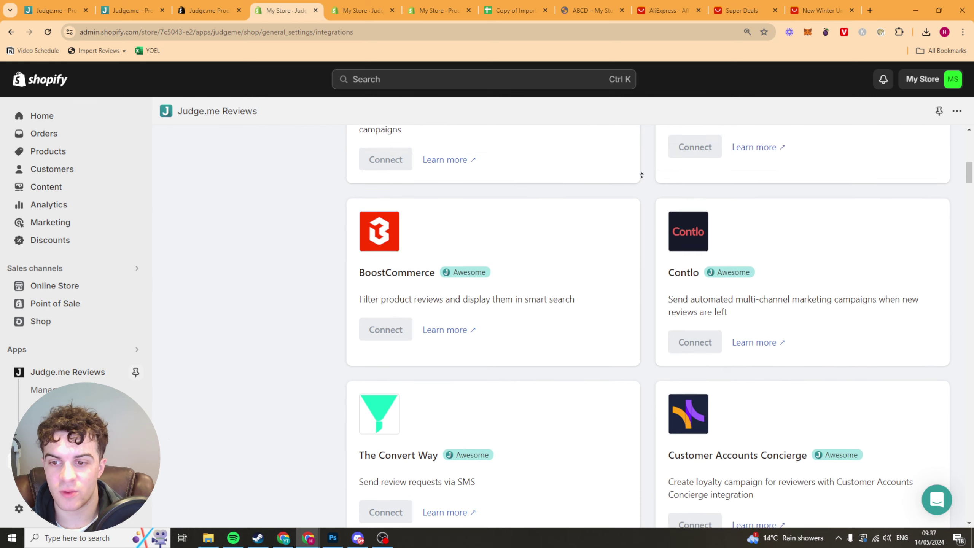
scroll(375, 232, "up", 15)
- Open the notification settings and review the admin notification emails and the new review and question alert options
left_click(415, 146)
scroll(229, 257, "down", 4)
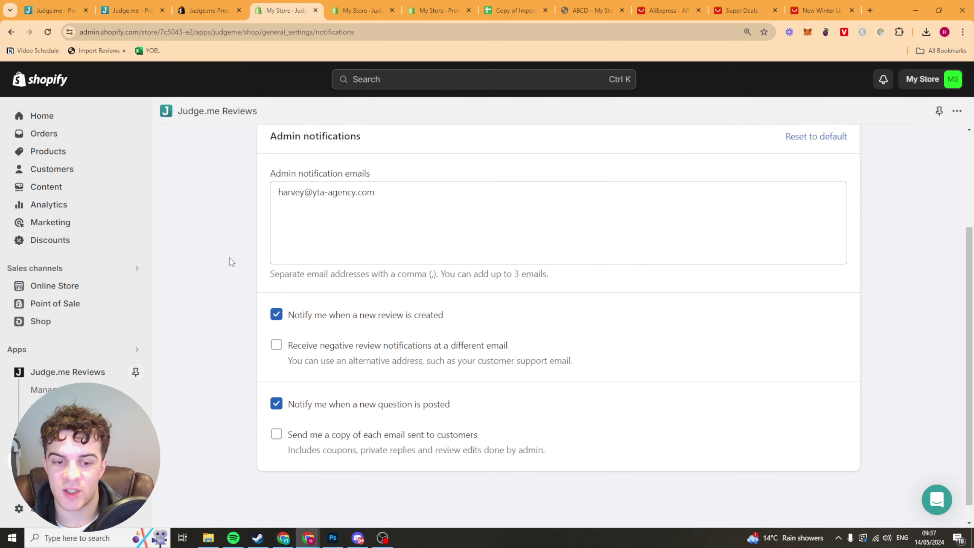
scroll(239, 364, "up", 4)
- Open the advanced settings and look through the options from out-of-store products down to exporting and restoring settings
left_click(478, 145)
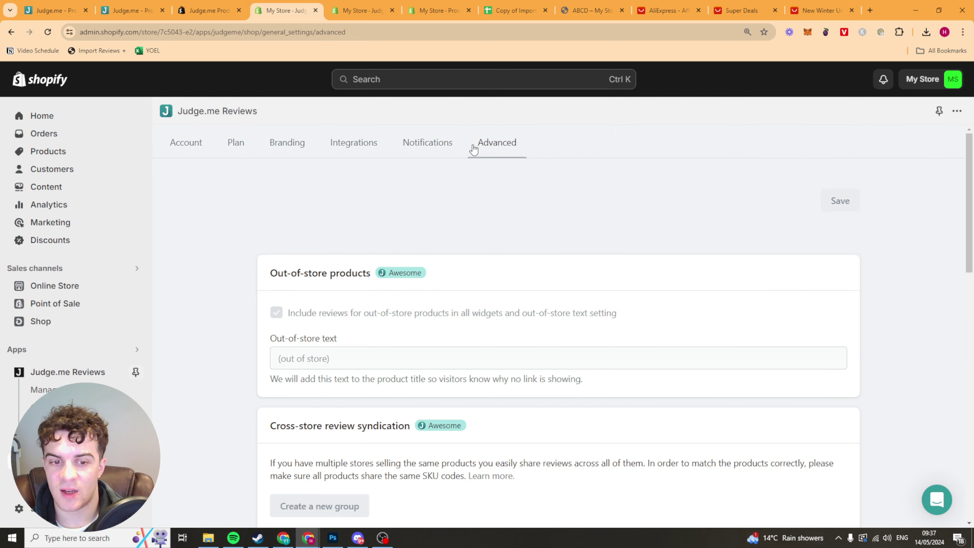
scroll(257, 286, "down", 1)
scroll(256, 286, "down", 10)
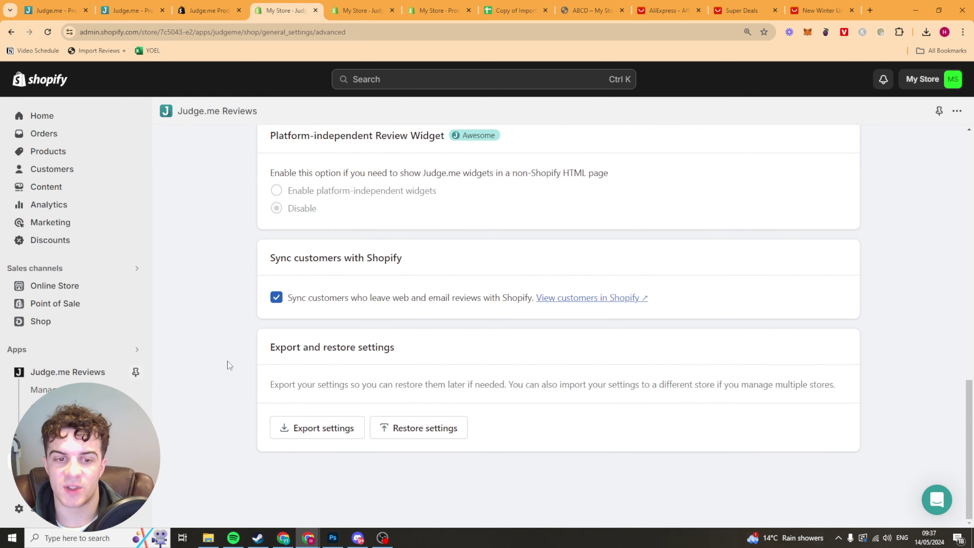
scroll(236, 397, "up", 10)
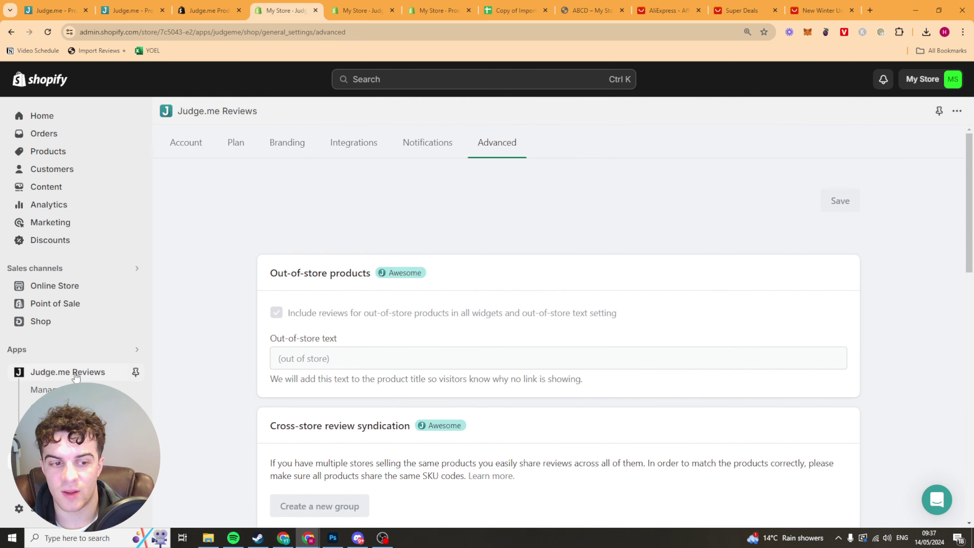